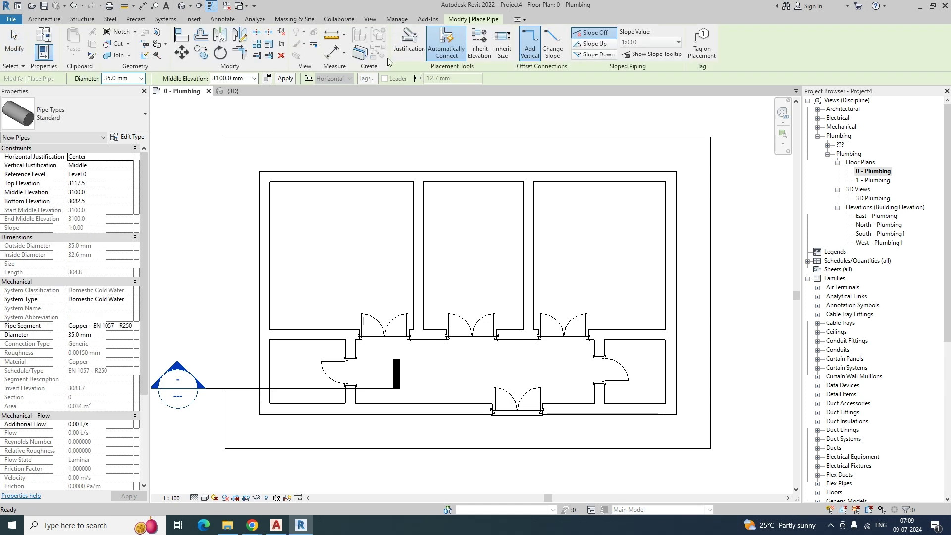
Draw a continuous 64 mm Standard pipe run at 3100 mm elevation, winding through the three large rooms and along the corridor
{"action": "left_click", "coordinate": [125, 119]}
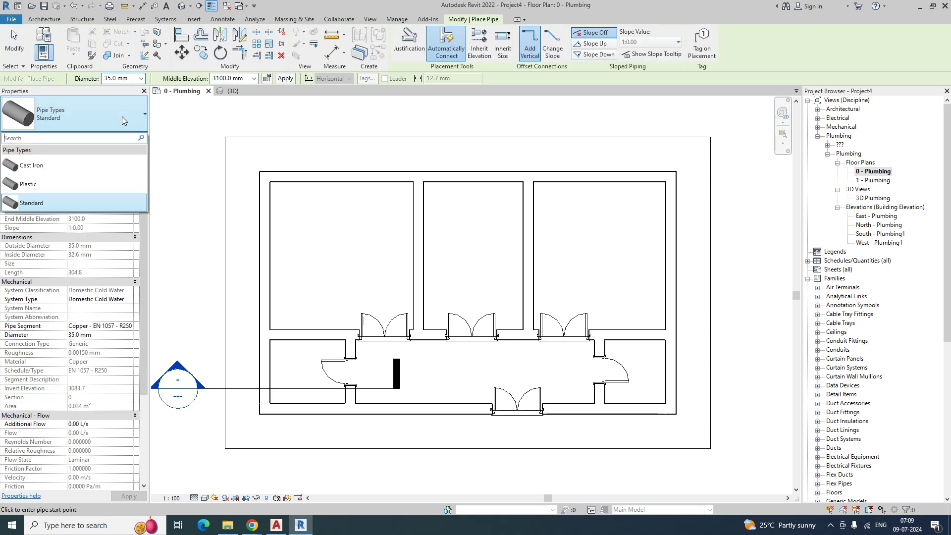
{"action": "left_click", "coordinate": [37, 205]}
{"action": "left_click", "coordinate": [140, 79]}
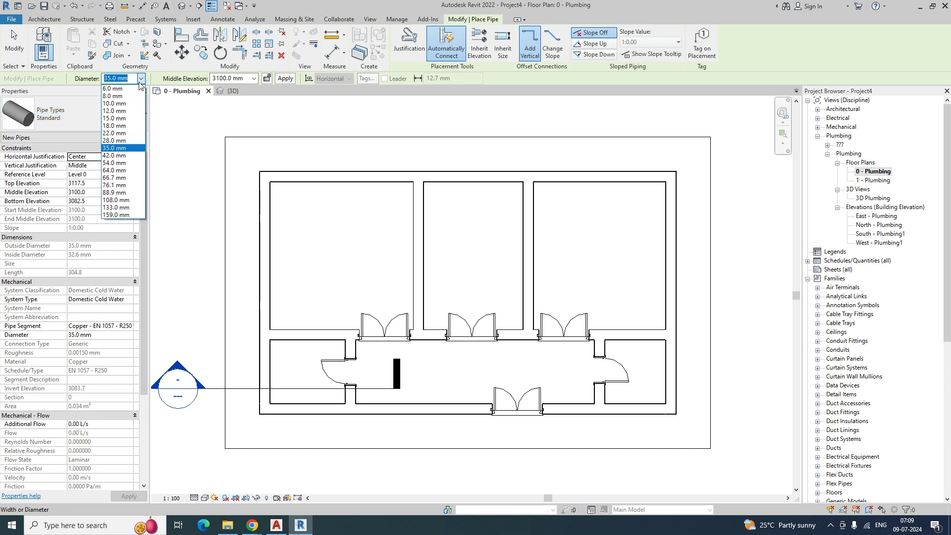
{"action": "left_click", "coordinate": [113, 171]}
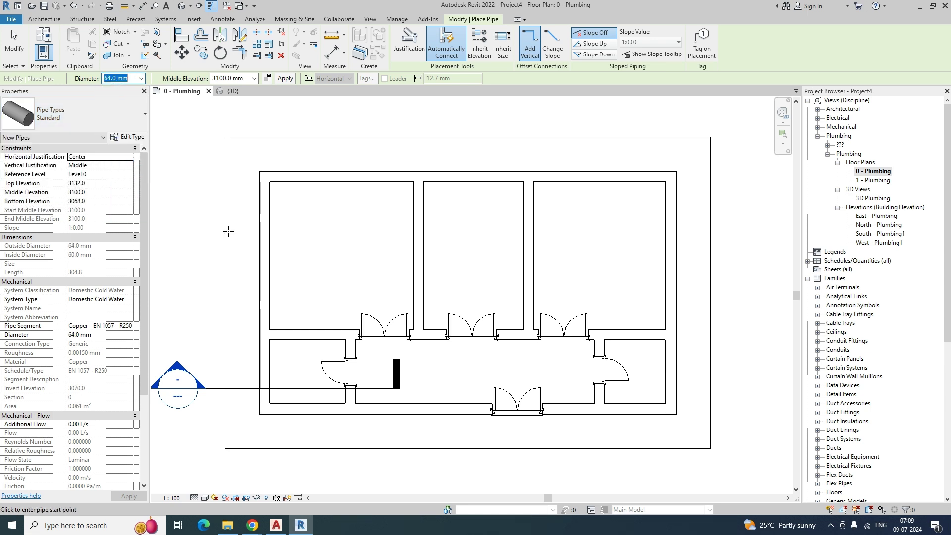
{"action": "left_click", "coordinate": [297, 206]}
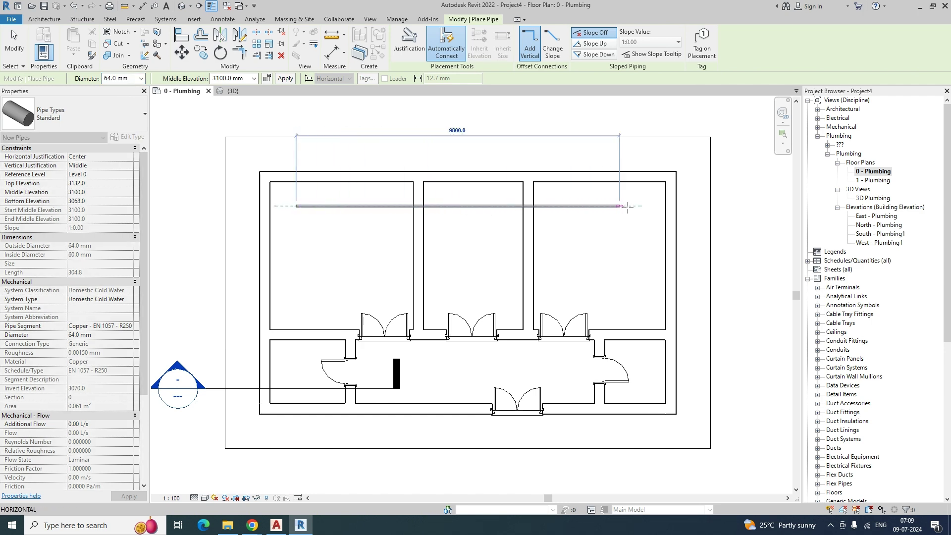
{"action": "left_click", "coordinate": [643, 207]}
{"action": "left_click", "coordinate": [643, 272]}
{"action": "left_click", "coordinate": [504, 272]}
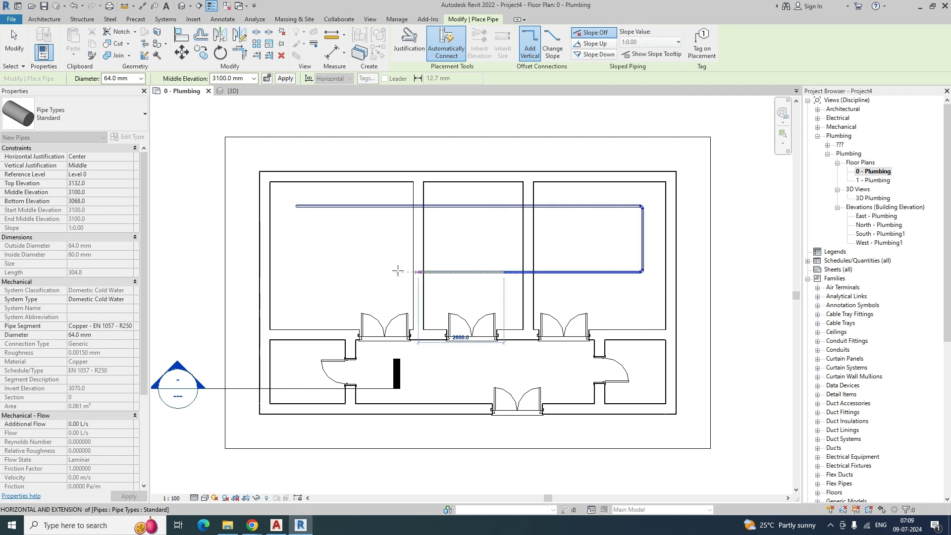
{"action": "left_click", "coordinate": [316, 272]}
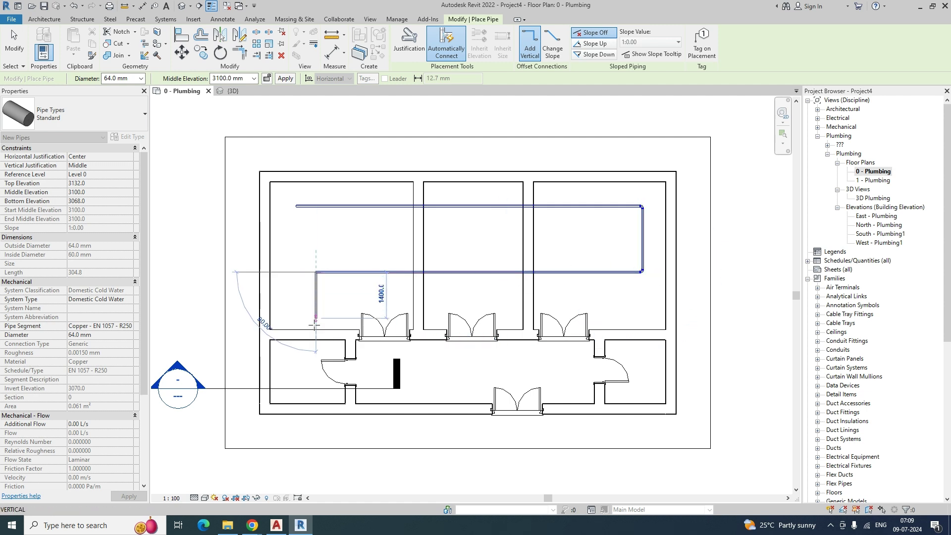
{"action": "left_click", "coordinate": [315, 378]}
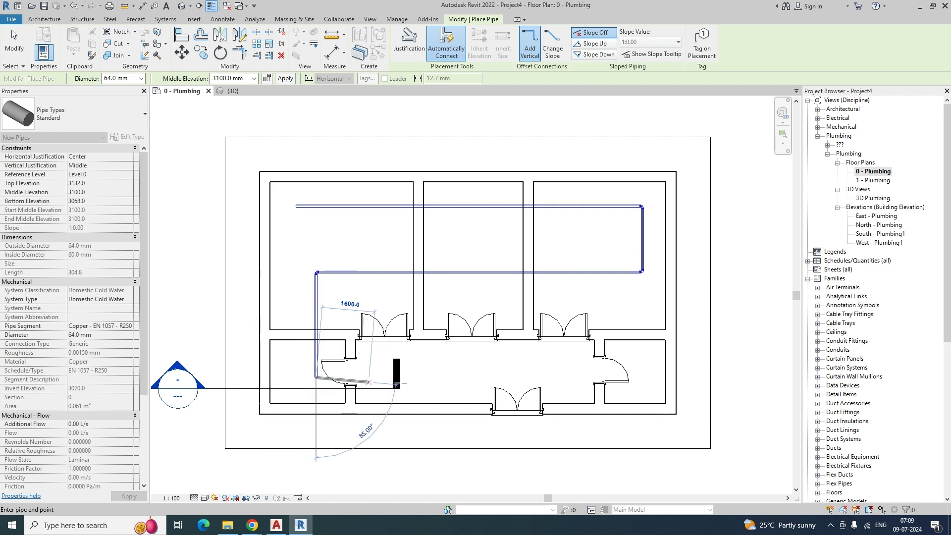
{"action": "left_click", "coordinate": [642, 378]}
{"action": "key", "text": "Escape"}
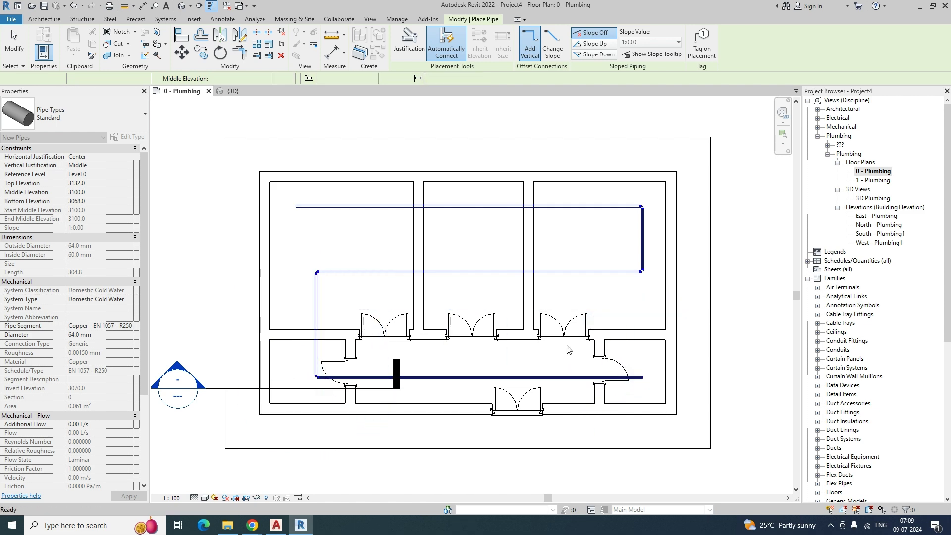
{"action": "key", "text": "Escape"}
Inspect the drawn pipe run in the 3D view and return to the 0 - Plumbing floor plan
{"action": "left_click", "coordinate": [233, 91]}
{"action": "middle_click_drag", "start_coordinate": [441, 276], "coordinate": [583, 292], "text": "shift"}
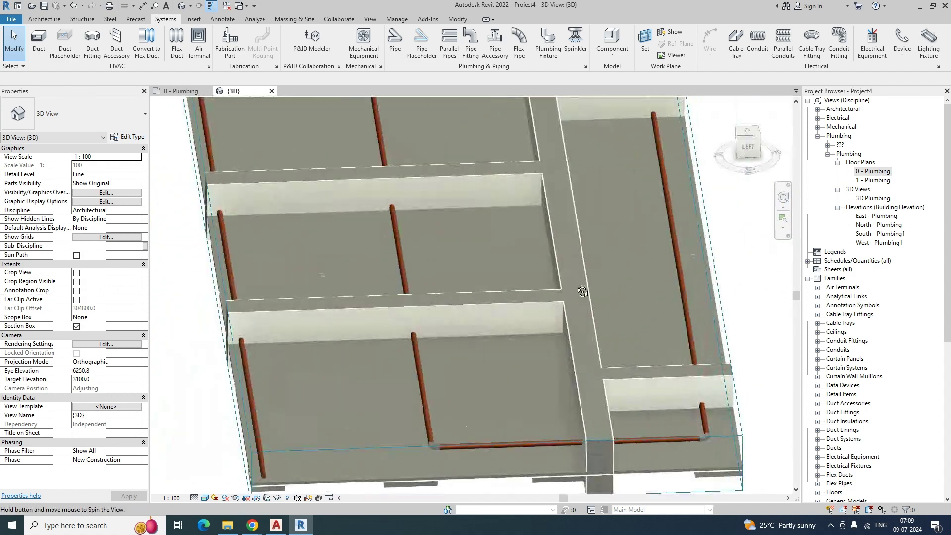
{"action": "left_click", "coordinate": [189, 92]}
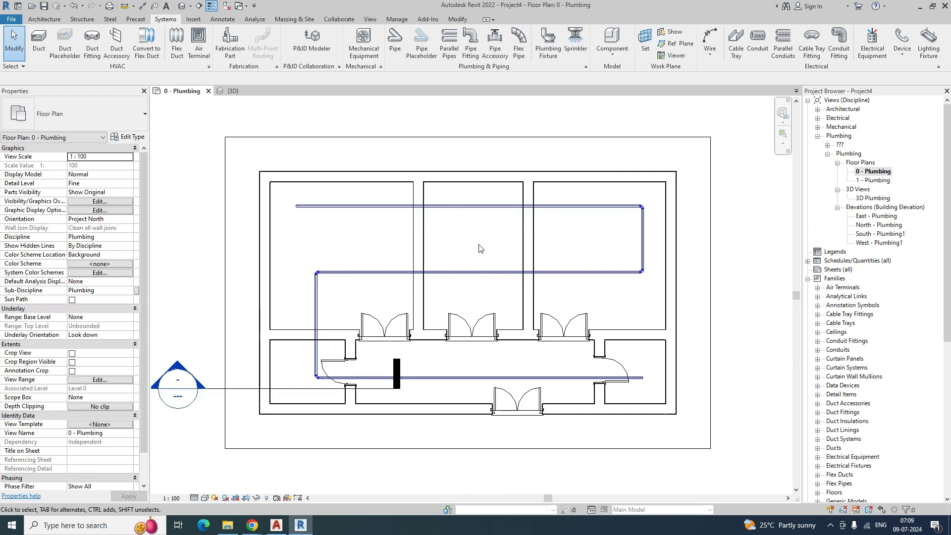
Switch the plumbing floor plan to a shaded visual style
{"action": "middle_click_drag", "start_coordinate": [479, 248], "coordinate": [435, 245]}
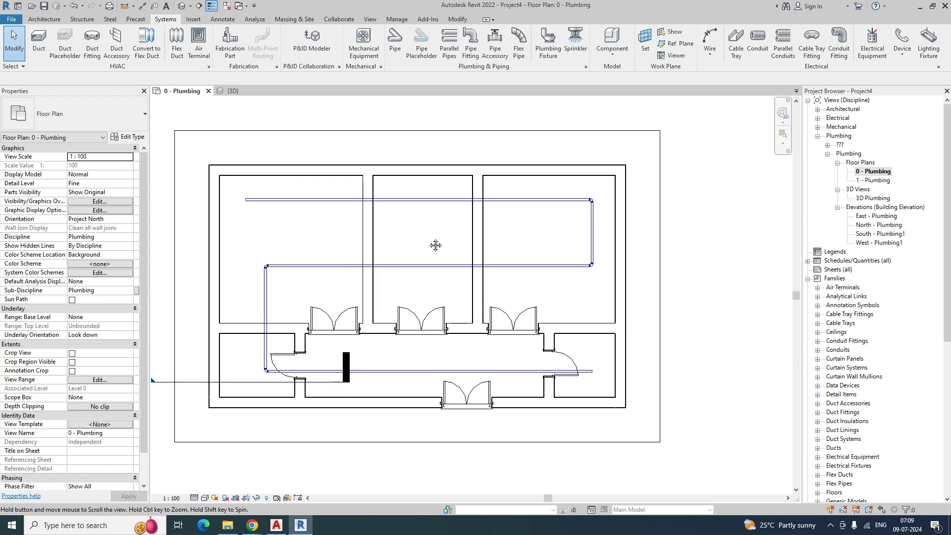
{"action": "left_click", "coordinate": [208, 498]}
{"action": "left_click", "coordinate": [219, 467]}
{"action": "scroll", "coordinate": [262, 217], "scroll_direction": "up", "scroll_amount": 3}
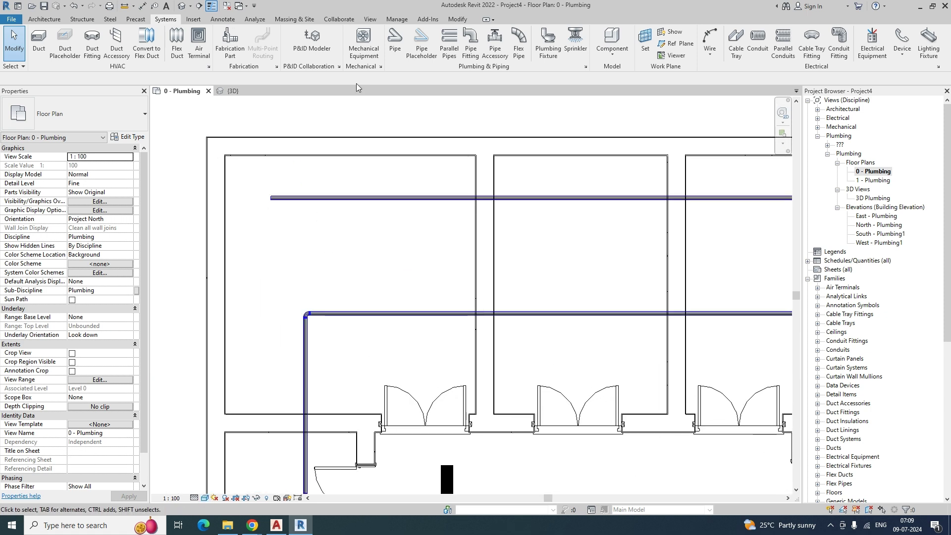
Open the MEP fabrication parts and their Fabrication Settings, and look at the available services and additional parts
{"action": "left_click", "coordinate": [230, 44]}
{"action": "left_click", "coordinate": [837, 238]}
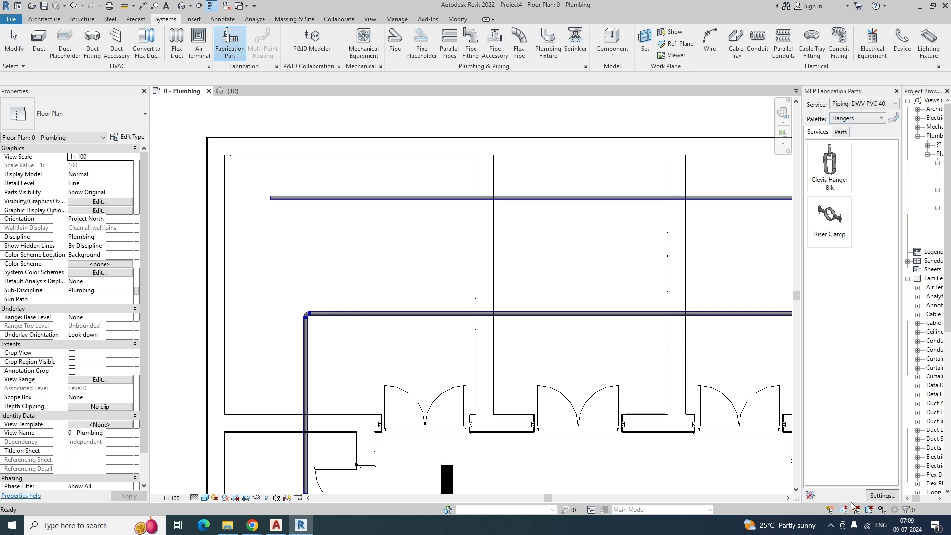
{"action": "left_click", "coordinate": [883, 496]}
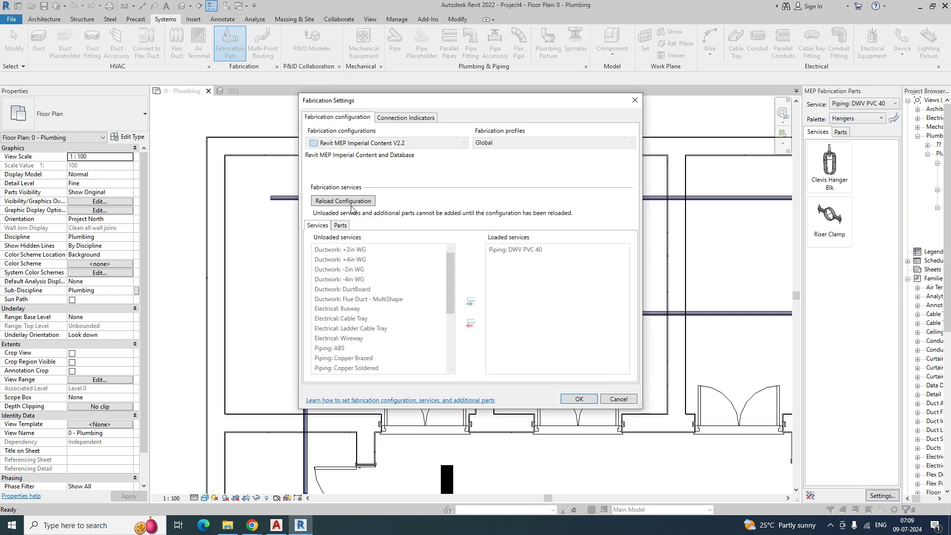
{"action": "left_click", "coordinate": [340, 226]}
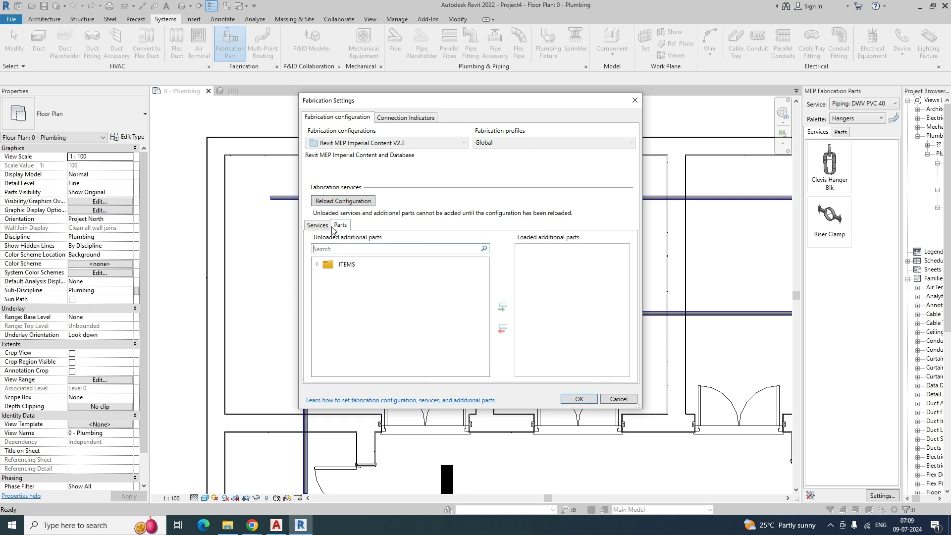
{"action": "left_click", "coordinate": [317, 226]}
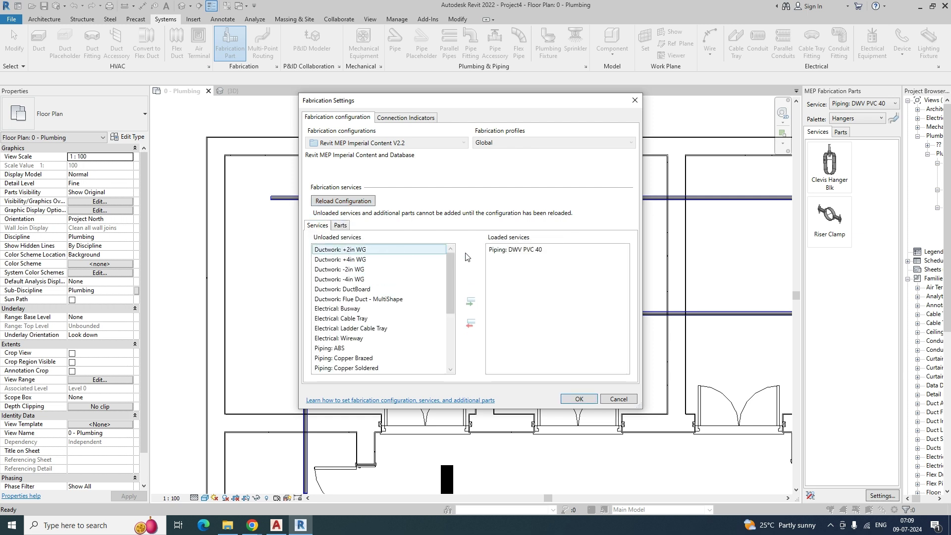
Unload the Piping: DWV PVC 40 fabrication service, load it again and confirm the settings
{"action": "left_click", "coordinate": [504, 250]}
{"action": "left_click", "coordinate": [471, 323]}
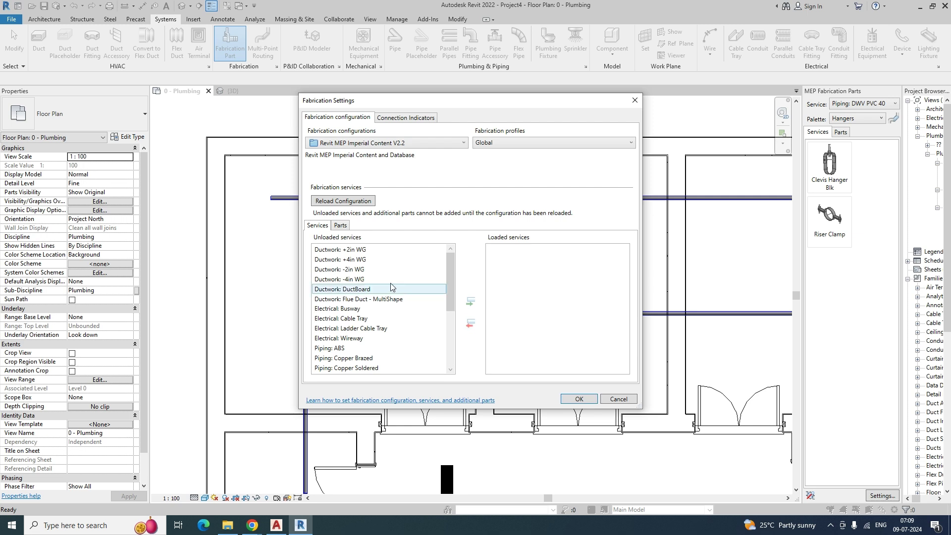
{"action": "scroll", "coordinate": [377, 292], "scroll_direction": "down", "scroll_amount": 3}
{"action": "scroll", "coordinate": [368, 304], "scroll_direction": "down", "scroll_amount": 1}
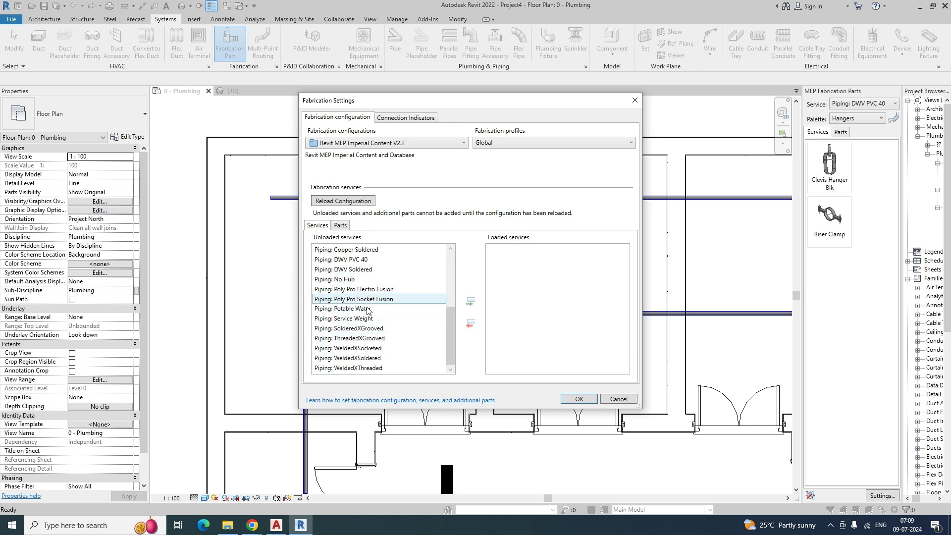
{"action": "scroll", "coordinate": [363, 327], "scroll_direction": "up", "scroll_amount": 2}
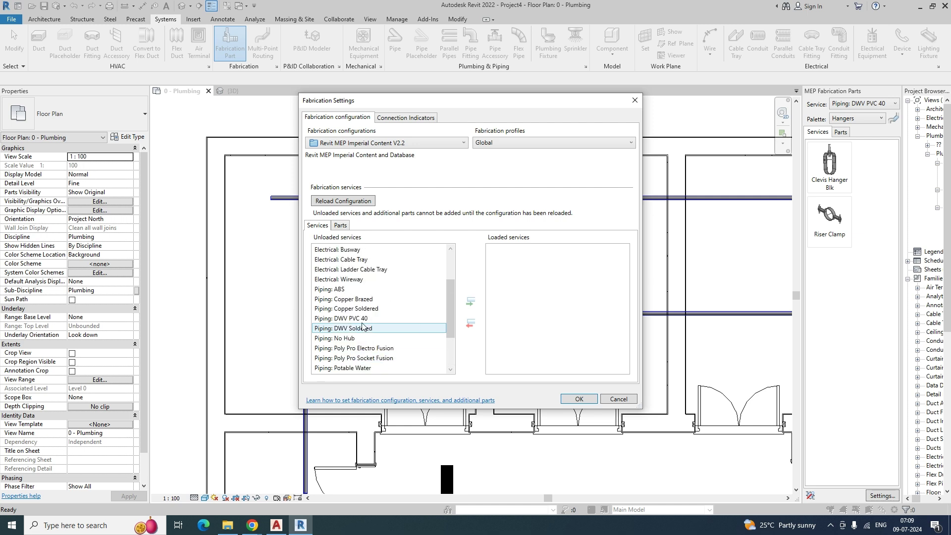
{"action": "scroll", "coordinate": [363, 326], "scroll_direction": "up", "scroll_amount": 2}
{"action": "scroll", "coordinate": [366, 313], "scroll_direction": "down", "scroll_amount": 4}
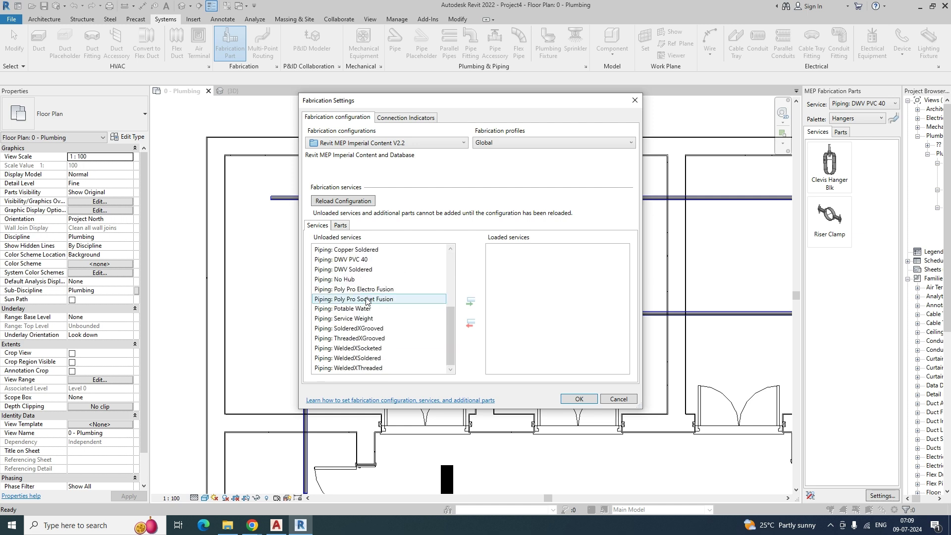
{"action": "double_click", "coordinate": [344, 261]}
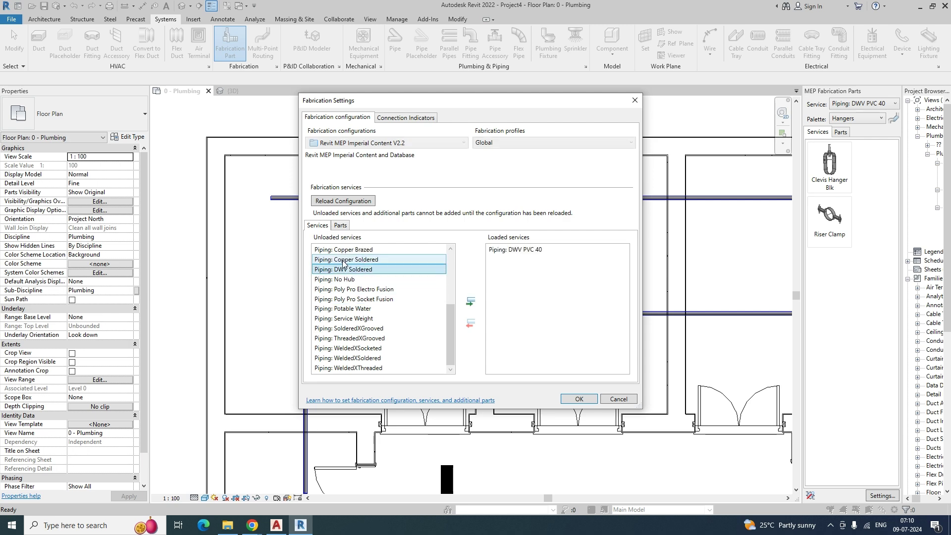
{"action": "left_click", "coordinate": [579, 400]}
Place a PVC Sch 40 DWV Pipe (20ft) fitting between the two upper pipe runs at a middle elevation of 3000 mm
{"action": "left_click", "coordinate": [863, 120]}
{"action": "left_click", "coordinate": [850, 128]}
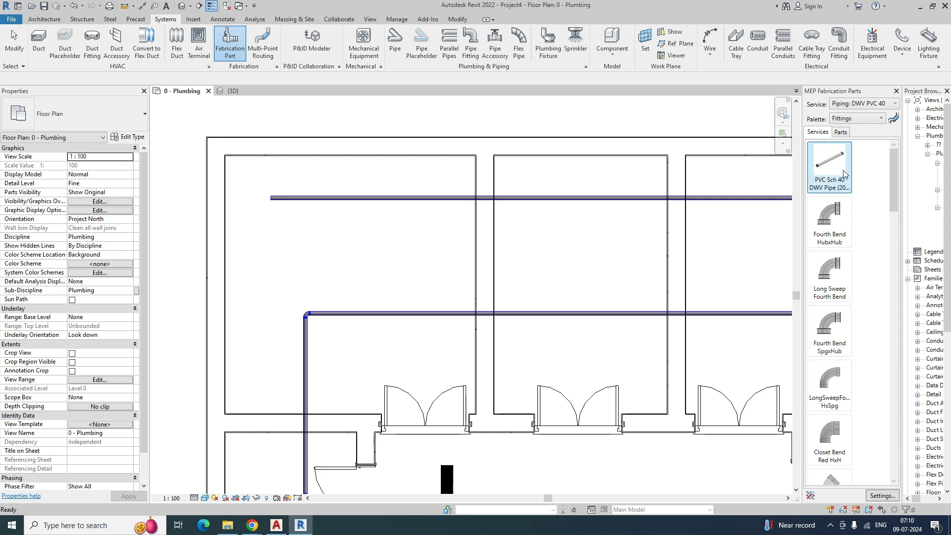
{"action": "left_click", "coordinate": [832, 168]}
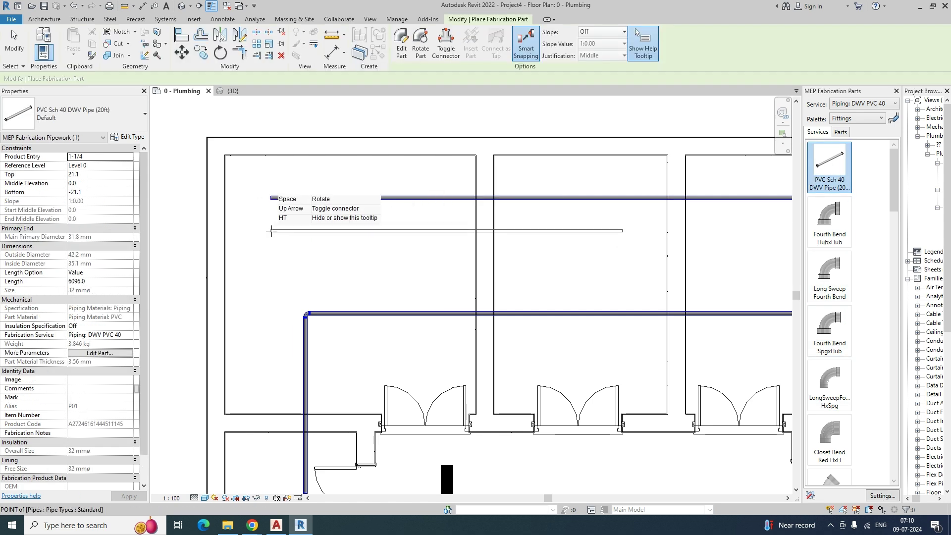
{"action": "left_click", "coordinate": [94, 184]}
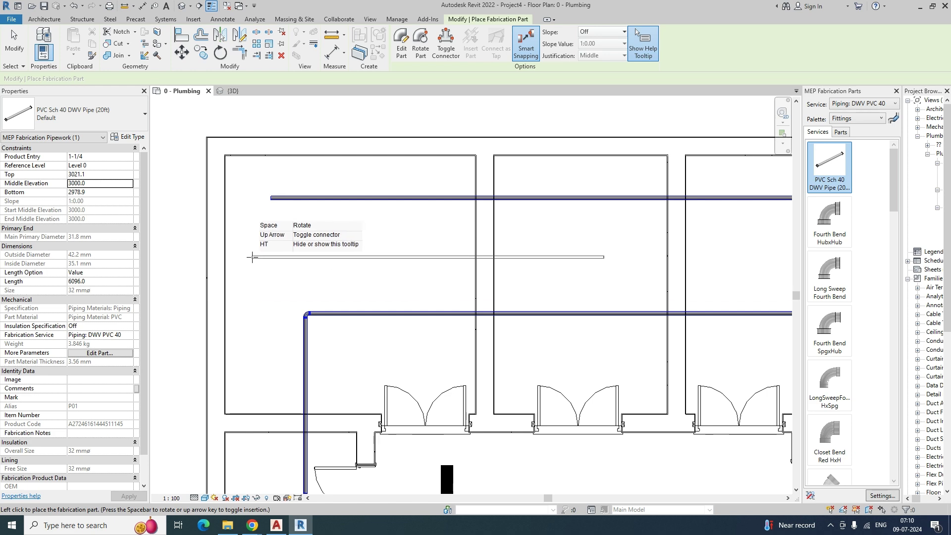
{"action": "left_click", "coordinate": [269, 247]}
{"action": "key", "text": "Escape"}
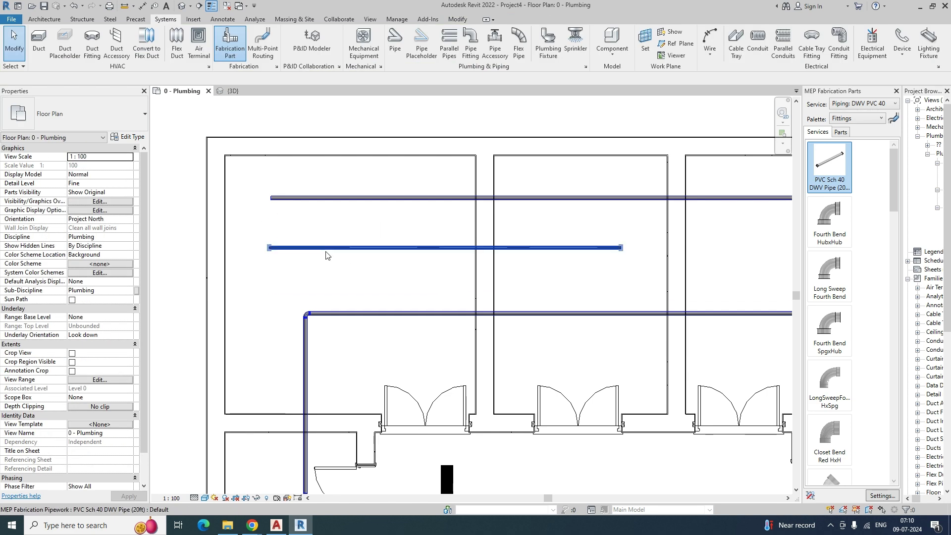
Isolate the fabrication pipe in a 3D selection box and set its middle elevation to 3200 mm
{"action": "left_click", "coordinate": [322, 249]}
{"action": "key", "text": "b"}
{"action": "key", "text": "x"}
{"action": "middle_click_drag", "start_coordinate": [347, 188], "coordinate": [430, 363], "text": "shift"}
{"action": "left_click", "coordinate": [94, 183]}
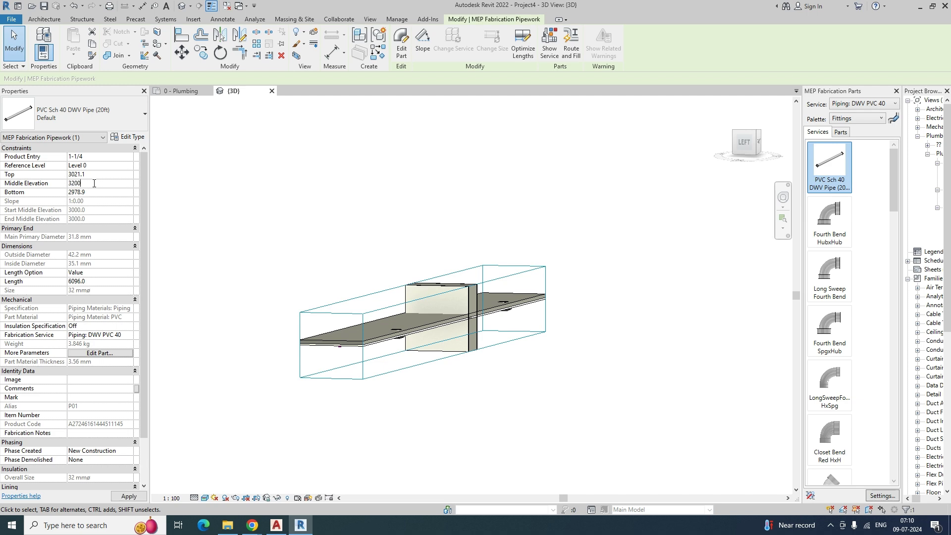
{"action": "left_click", "coordinate": [316, 245]}
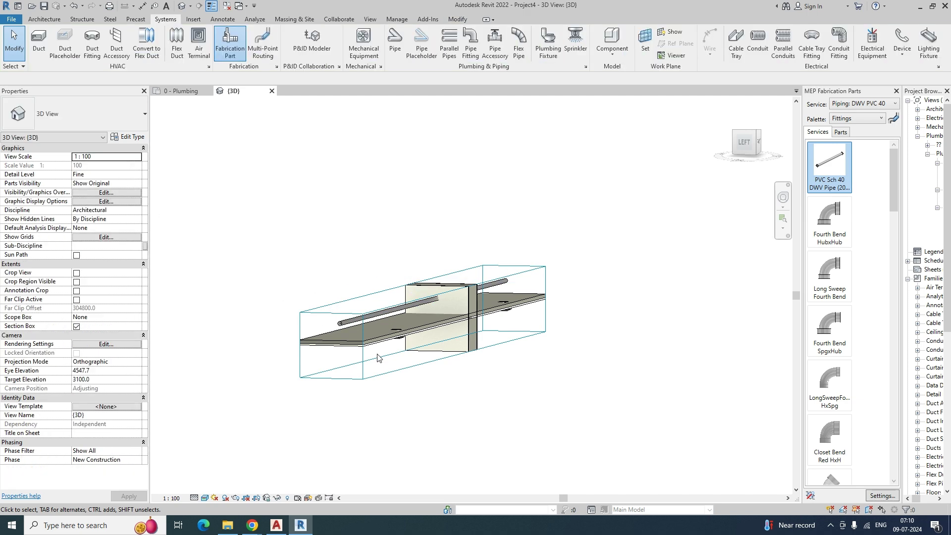
Raise the top face of the 3D section box around the fabrication pipe and inspect the area above it
{"action": "scroll", "coordinate": [377, 354], "scroll_direction": "up", "scroll_amount": 2}
{"action": "left_click", "coordinate": [470, 264]}
{"action": "left_click_drag", "start_coordinate": [449, 256], "coordinate": [447, 186]}
{"action": "middle_click_drag", "start_coordinate": [419, 298], "coordinate": [436, 322], "text": "shift"}
Set the fabrication pipe's length to 4500 mm in the plumbing floor plan
{"action": "left_click", "coordinate": [184, 92]}
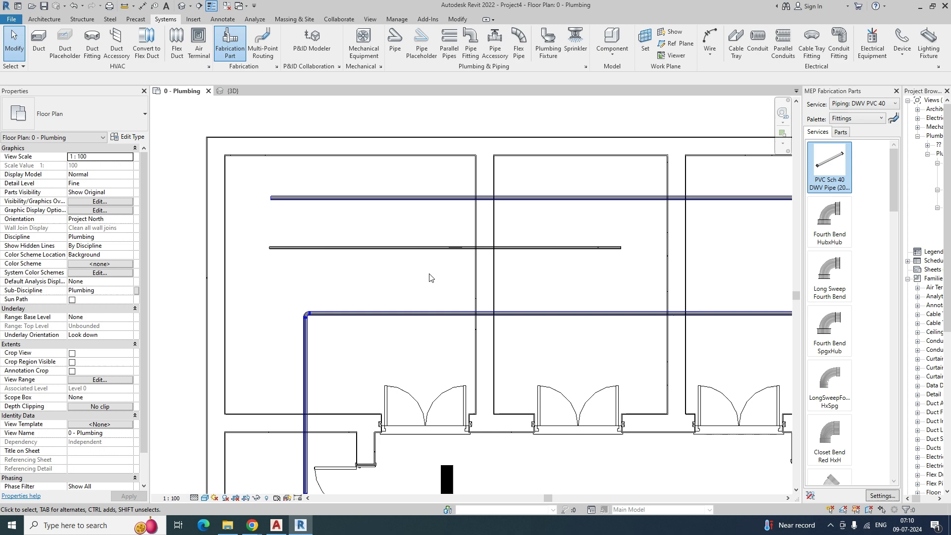
{"action": "left_click", "coordinate": [414, 247]}
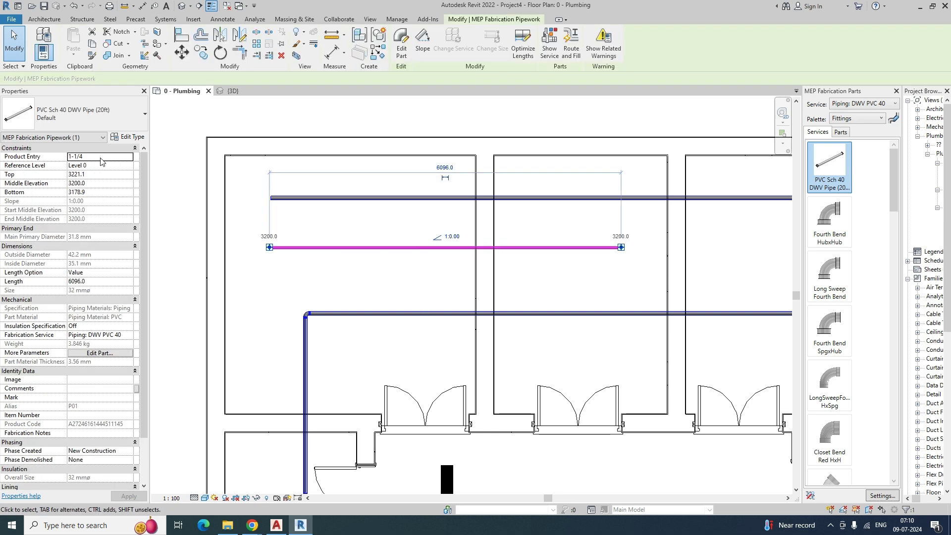
{"action": "left_click", "coordinate": [116, 157]}
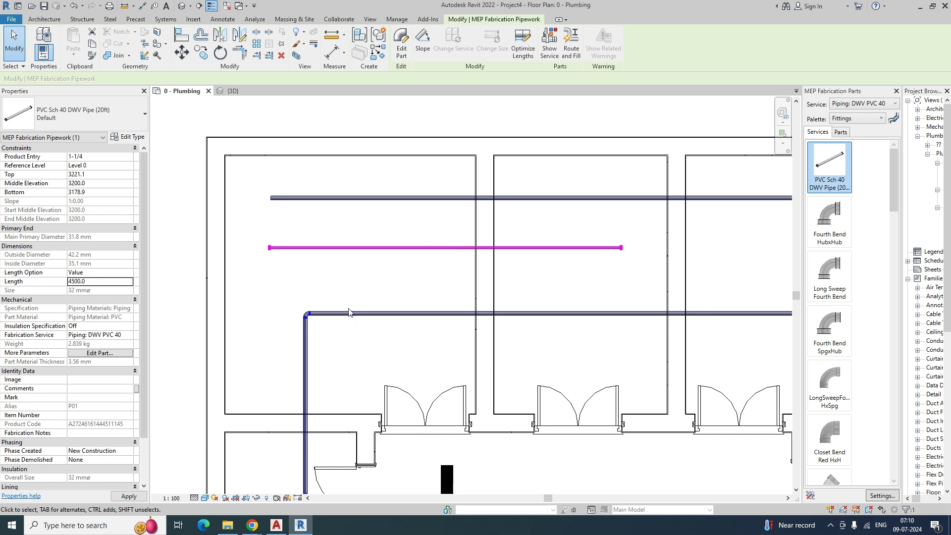
{"action": "key", "text": "Return"}
{"action": "left_click", "coordinate": [451, 287]}
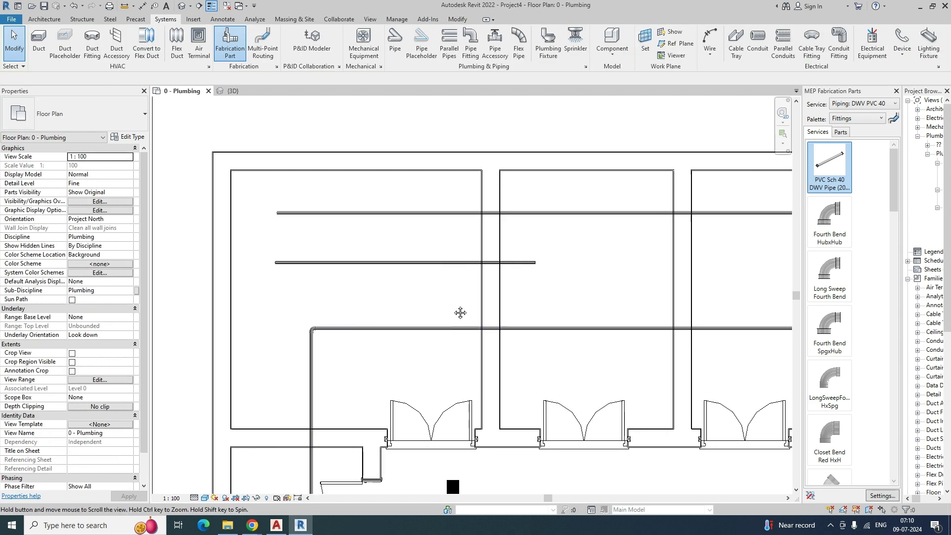
Place a Clevis Hanger Blk from the Hangers palette on the fabrication pipe near its left end
{"action": "left_click", "coordinate": [864, 120]}
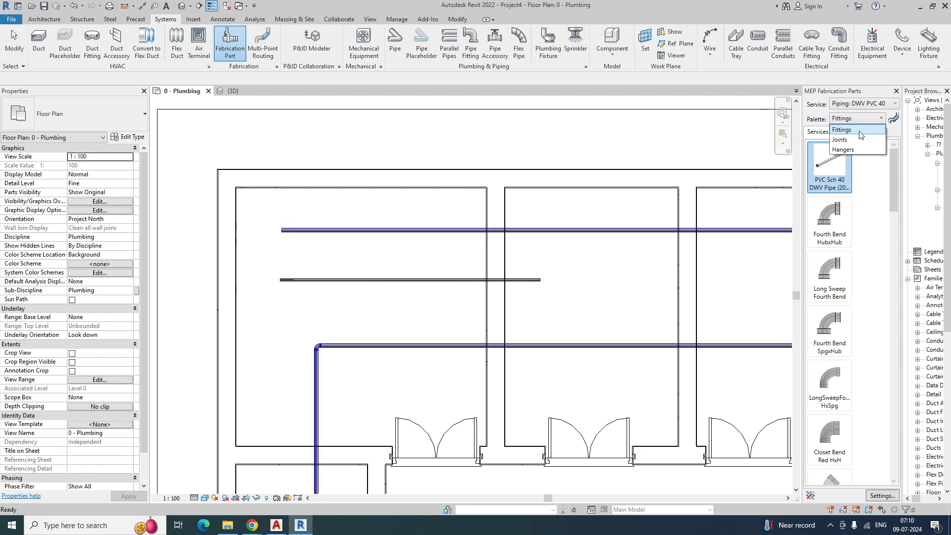
{"action": "left_click", "coordinate": [852, 146]}
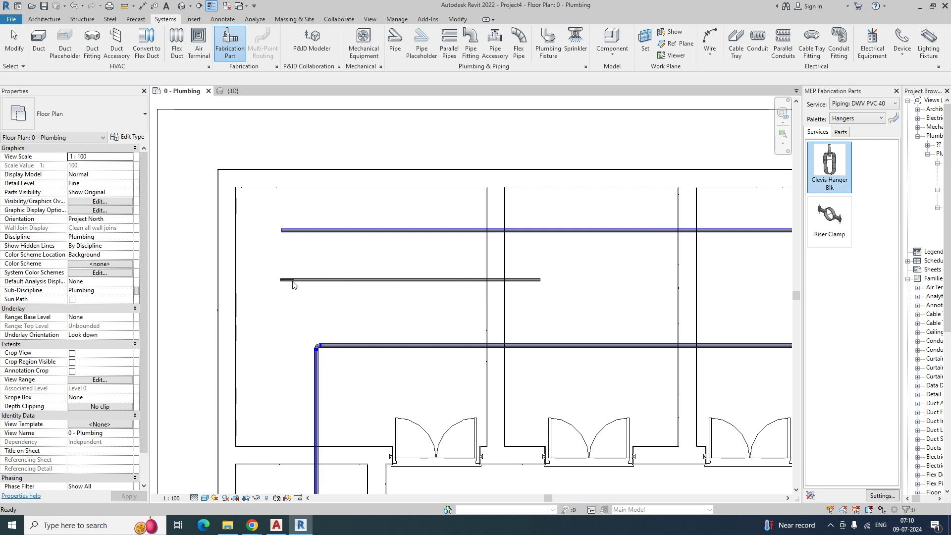
{"action": "left_click", "coordinate": [828, 168]}
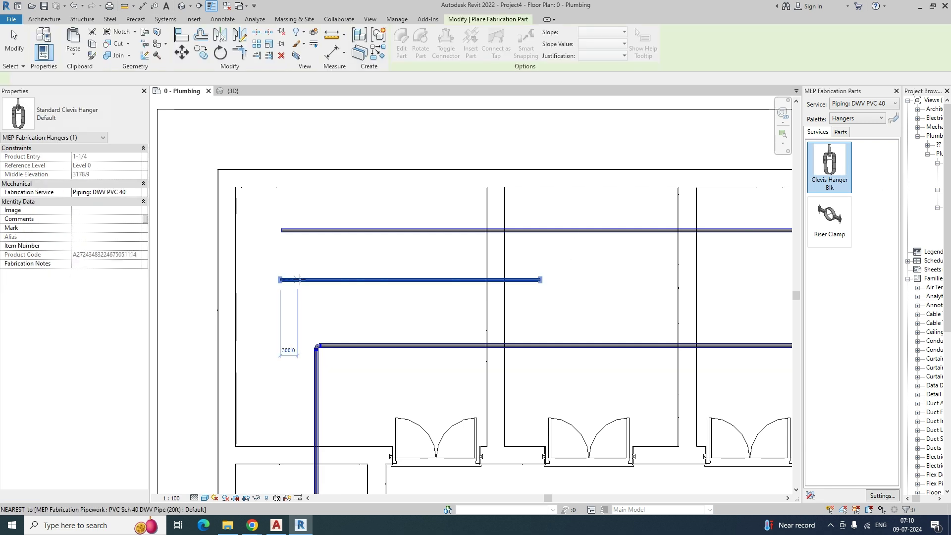
{"action": "scroll", "coordinate": [286, 278], "scroll_direction": "up", "scroll_amount": 5}
{"action": "left_click", "coordinate": [288, 275]}
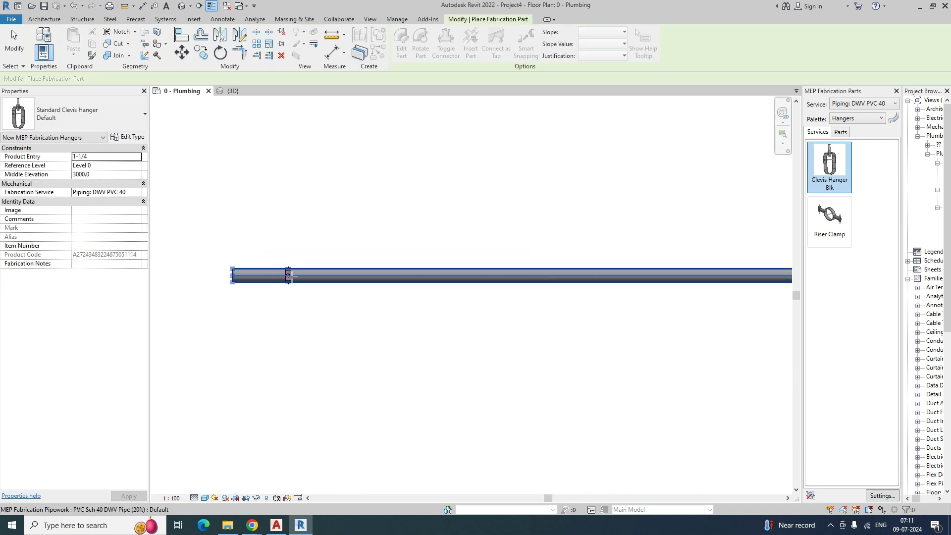
Place two more Clevis Hanger Blk hangers farther along the fabrication pipe and end the placement
{"action": "scroll", "coordinate": [334, 292], "scroll_direction": "down", "scroll_amount": 3}
{"action": "left_click", "coordinate": [444, 284]}
{"action": "scroll", "coordinate": [636, 290], "scroll_direction": "down", "scroll_amount": 1}
{"action": "middle_click_drag", "start_coordinate": [640, 295], "coordinate": [484, 280]}
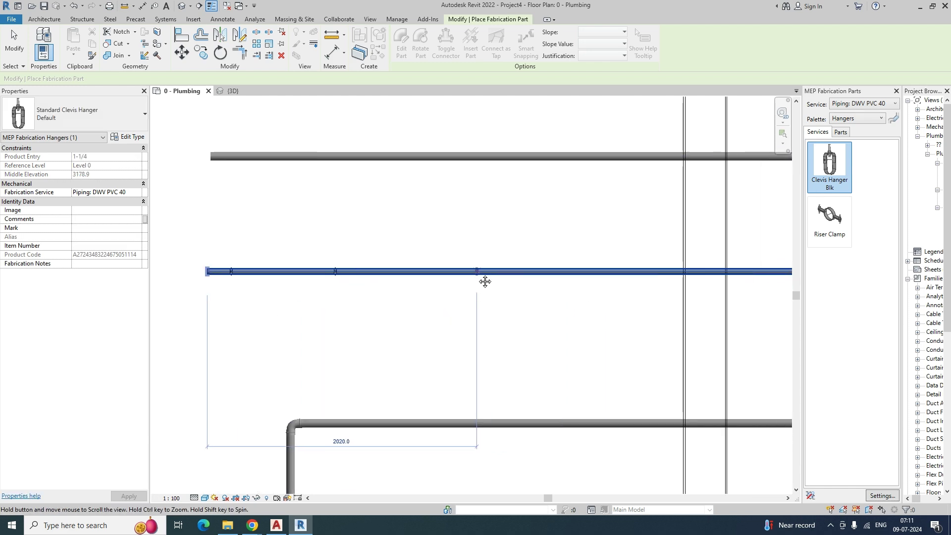
{"action": "left_click", "coordinate": [514, 275]}
{"action": "scroll", "coordinate": [511, 276], "scroll_direction": "down", "scroll_amount": 2}
{"action": "key", "text": "Escape"}
Isolate the fabrication pipe and its hangers in a 3D selection box and inspect how they reach the slab above
{"action": "left_click_drag", "start_coordinate": [327, 261], "coordinate": [690, 314]}
{"action": "left_click", "coordinate": [296, 56]}
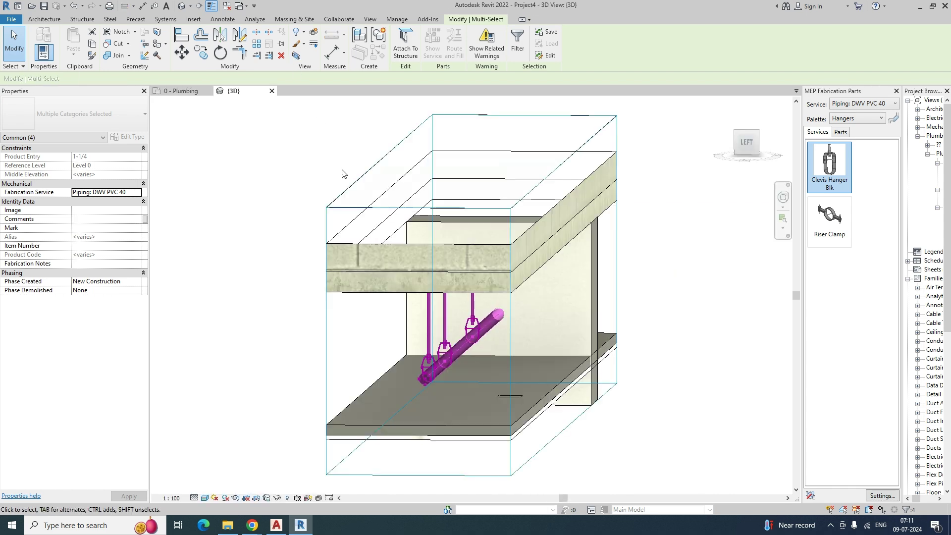
{"action": "scroll", "coordinate": [490, 347], "scroll_direction": "up", "scroll_amount": 5}
{"action": "middle_click_drag", "start_coordinate": [480, 313], "coordinate": [470, 349], "text": "shift"}
{"action": "left_click", "coordinate": [511, 362]}
Delete the fabrication pipe together with its three clevis hangers from the plumbing floor plan
{"action": "left_click", "coordinate": [183, 91]}
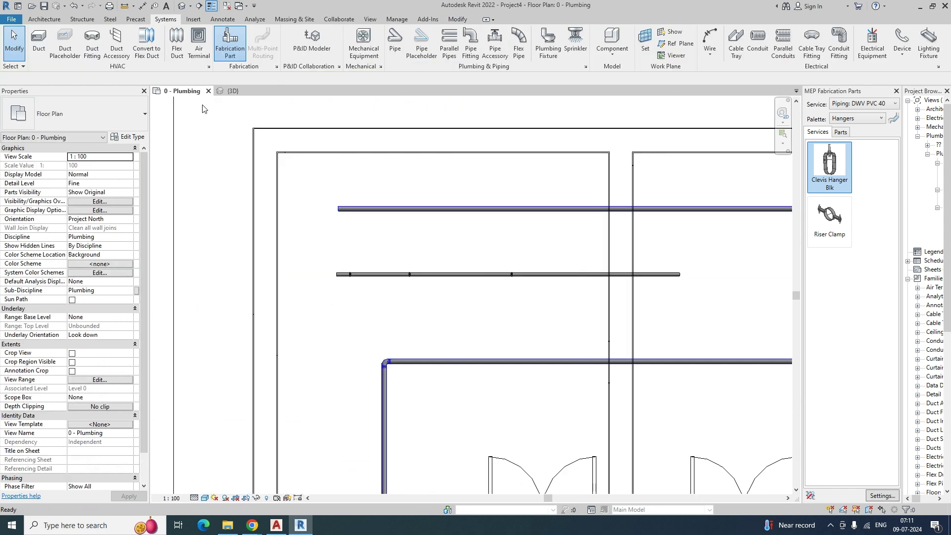
{"action": "scroll", "coordinate": [347, 237], "scroll_direction": "up", "scroll_amount": 3}
{"action": "left_click", "coordinate": [339, 196]}
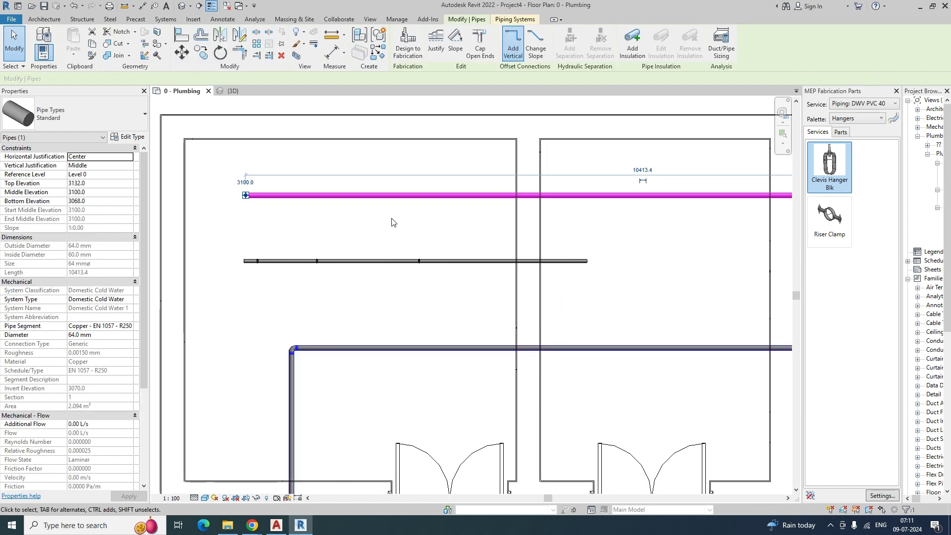
{"action": "scroll", "coordinate": [394, 222], "scroll_direction": "down", "scroll_amount": 1}
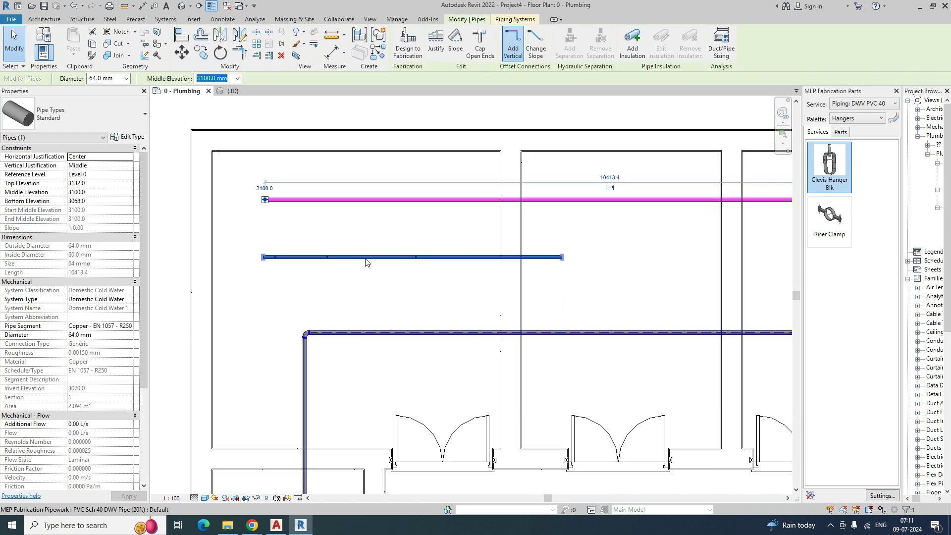
{"action": "left_click_drag", "start_coordinate": [244, 241], "coordinate": [627, 286]}
{"action": "key", "text": "Delete"}
{"action": "scroll", "coordinate": [552, 289], "scroll_direction": "down", "scroll_amount": 1}
{"action": "middle_click_drag", "start_coordinate": [401, 243], "coordinate": [379, 263]}
Try to place a Clevis Hanger Blk on the standard copper pipe in the plumbing floor plan
{"action": "left_click", "coordinate": [824, 177]}
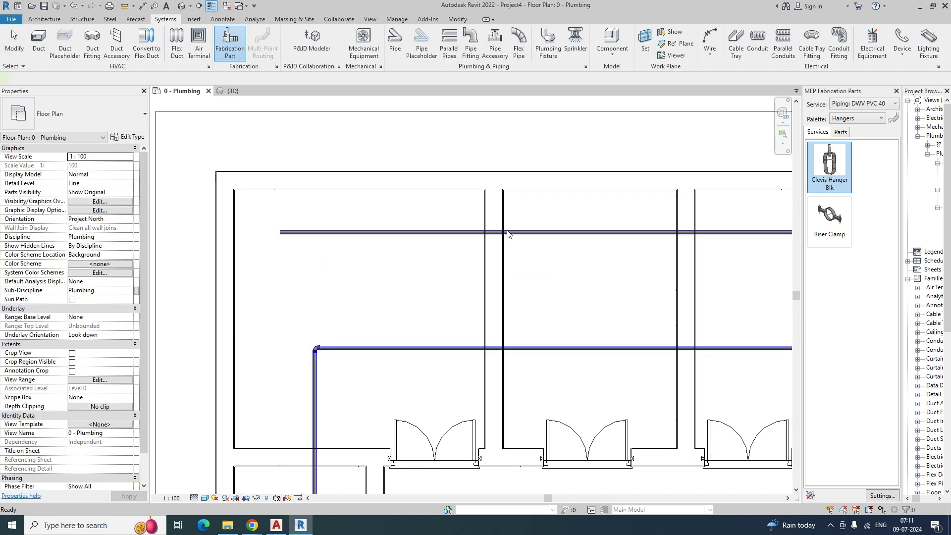
{"action": "scroll", "coordinate": [291, 229], "scroll_direction": "up", "scroll_amount": 4}
{"action": "scroll", "coordinate": [265, 230], "scroll_direction": "up", "scroll_amount": 3}
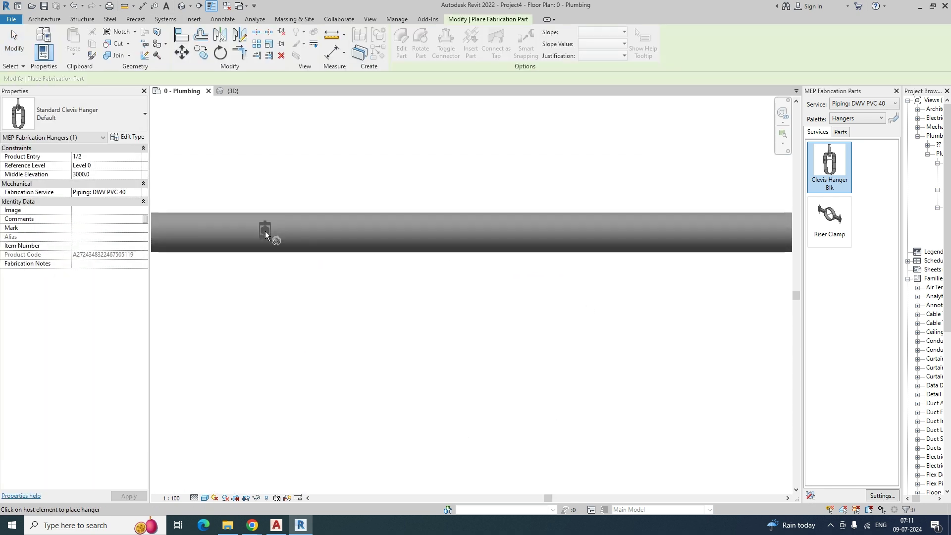
{"action": "scroll", "coordinate": [387, 239], "scroll_direction": "down", "scroll_amount": 3}
{"action": "scroll", "coordinate": [353, 237], "scroll_direction": "down", "scroll_amount": 5}
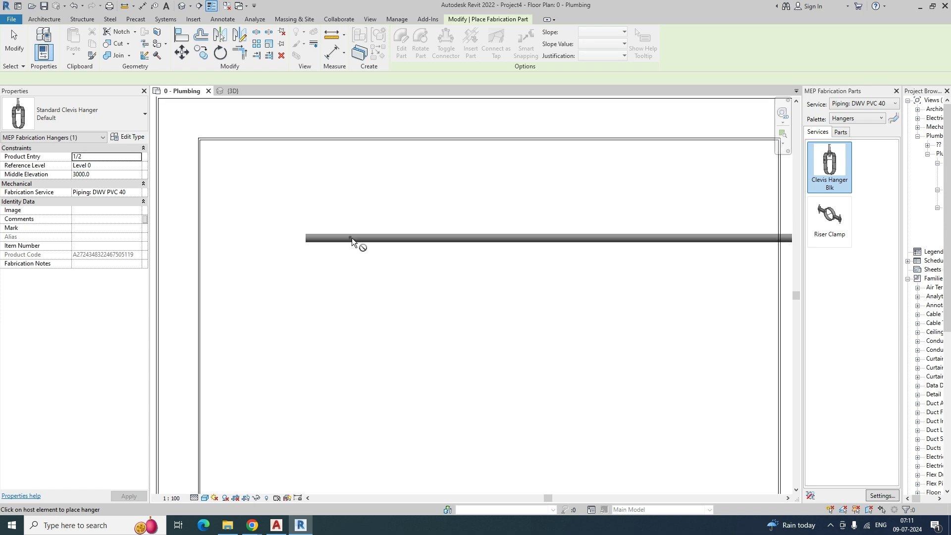
{"action": "scroll", "coordinate": [385, 329], "scroll_direction": "up", "scroll_amount": 4}
{"action": "scroll", "coordinate": [384, 316], "scroll_direction": "down", "scroll_amount": 4}
{"action": "key", "text": "Escape"}
{"action": "scroll", "coordinate": [373, 298], "scroll_direction": "down", "scroll_amount": 1}
{"action": "middle_click_drag", "start_coordinate": [420, 263], "coordinate": [363, 305]}
{"action": "scroll", "coordinate": [386, 298], "scroll_direction": "down", "scroll_amount": 1}
Set the plan's visual style to Hidden Line while retrying the Clevis Hanger Blk on the standard copper pipe
{"action": "scroll", "coordinate": [340, 240], "scroll_direction": "up", "scroll_amount": 5}
{"action": "left_click", "coordinate": [833, 173]}
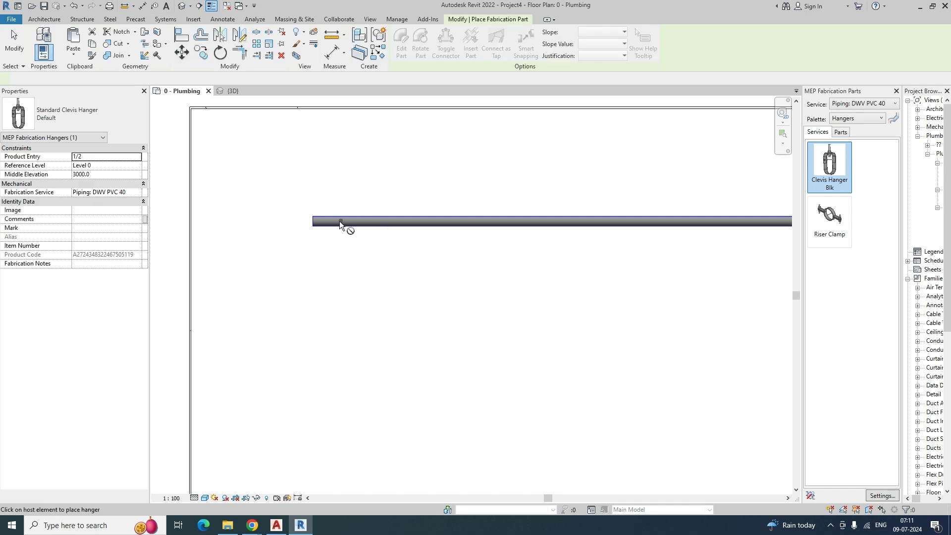
{"action": "scroll", "coordinate": [347, 221], "scroll_direction": "up", "scroll_amount": 2}
{"action": "scroll", "coordinate": [347, 221], "scroll_direction": "up", "scroll_amount": 3}
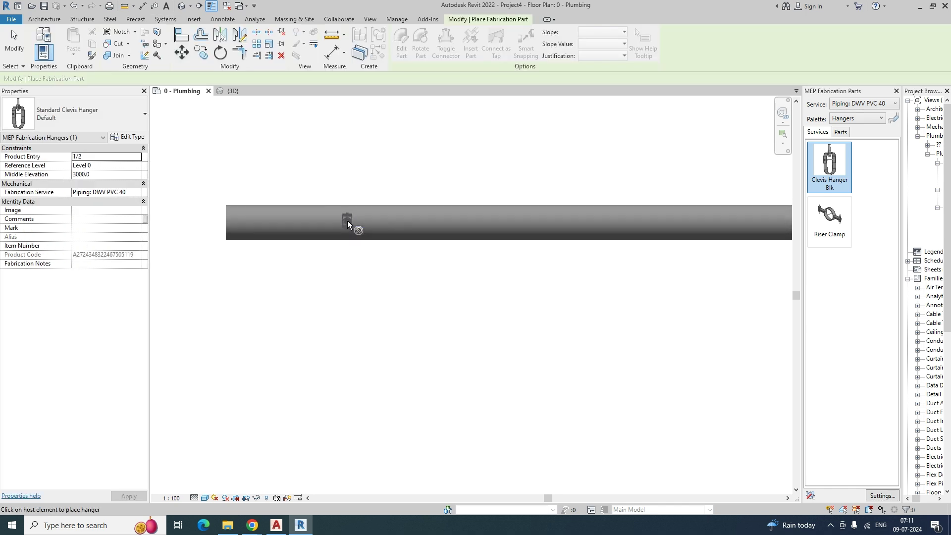
{"action": "left_click", "coordinate": [205, 498]}
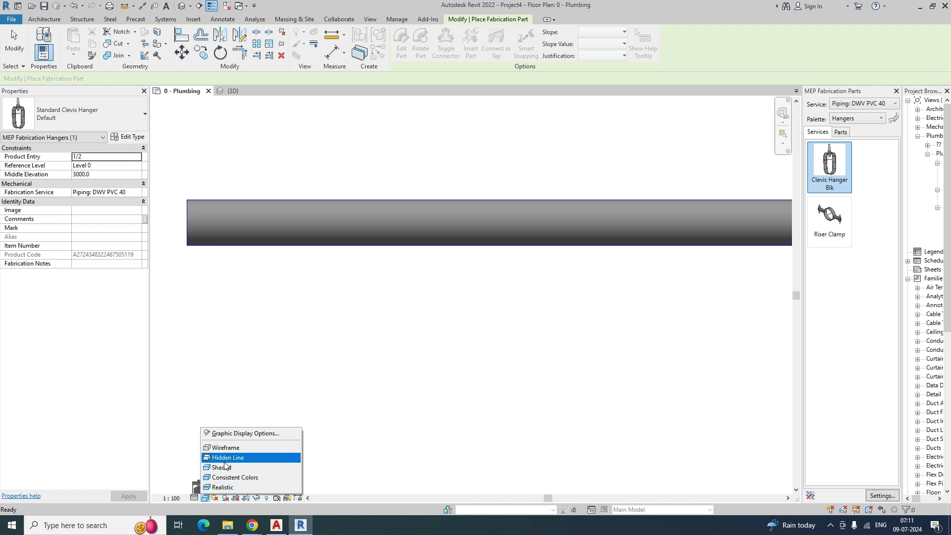
{"action": "left_click", "coordinate": [218, 458]}
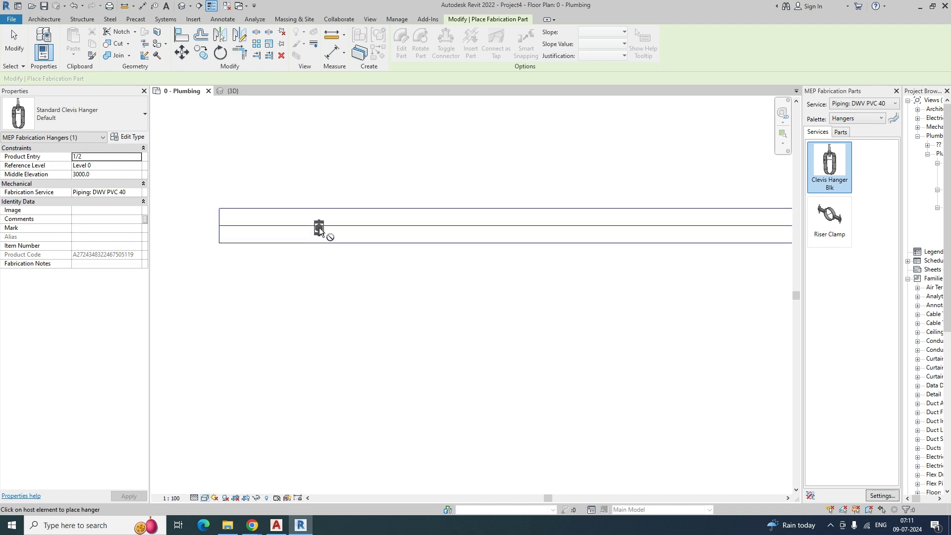
{"action": "key", "text": "Escape"}
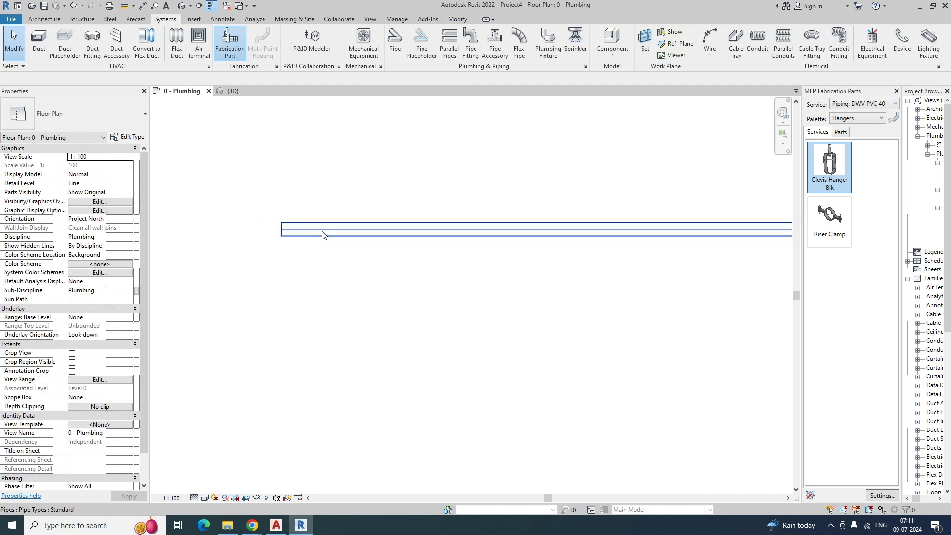
Convert the whole connected copper pipe network to fabrication parts with the Piping: DWV PVC 40 service
{"action": "left_click", "coordinate": [320, 232]}
{"action": "scroll", "coordinate": [323, 233], "scroll_direction": "down", "scroll_amount": 3}
{"action": "left_click", "coordinate": [322, 230]}
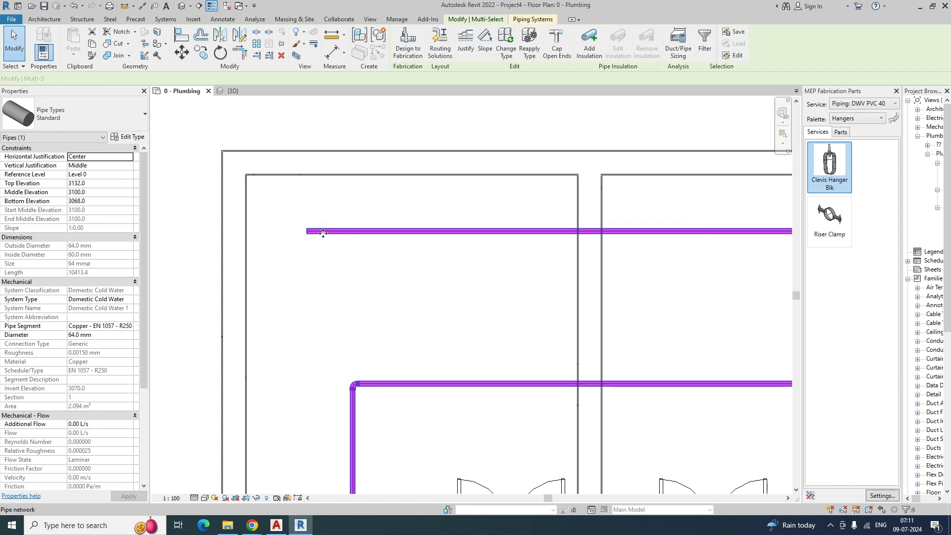
{"action": "scroll", "coordinate": [323, 230], "scroll_direction": "down", "scroll_amount": 2}
{"action": "middle_click_drag", "start_coordinate": [289, 234], "coordinate": [297, 244]}
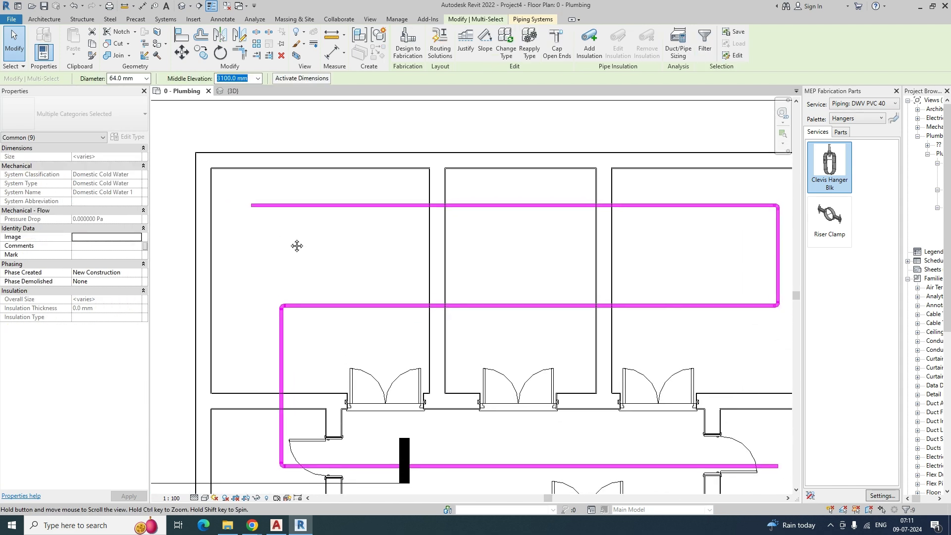
{"action": "left_click", "coordinate": [408, 51]}
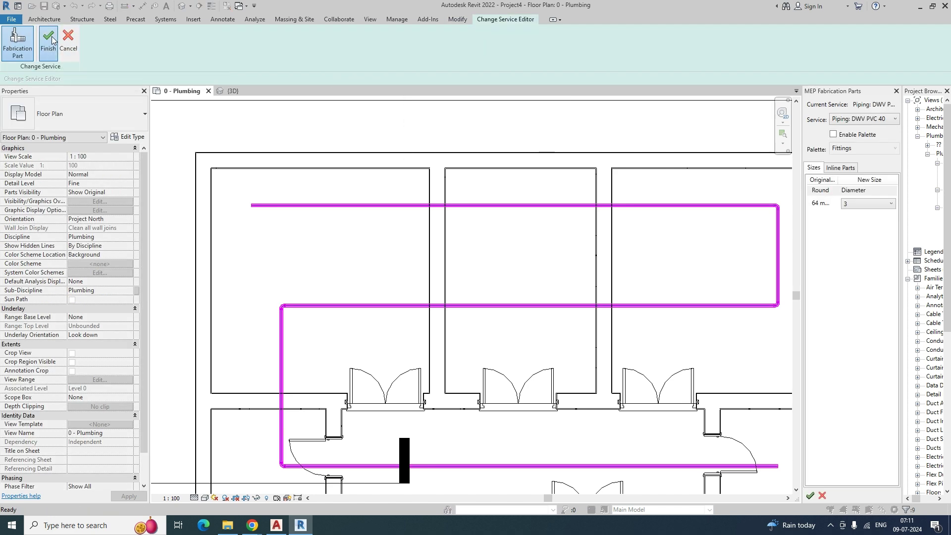
{"action": "left_click", "coordinate": [48, 40]}
{"action": "left_click", "coordinate": [364, 242]}
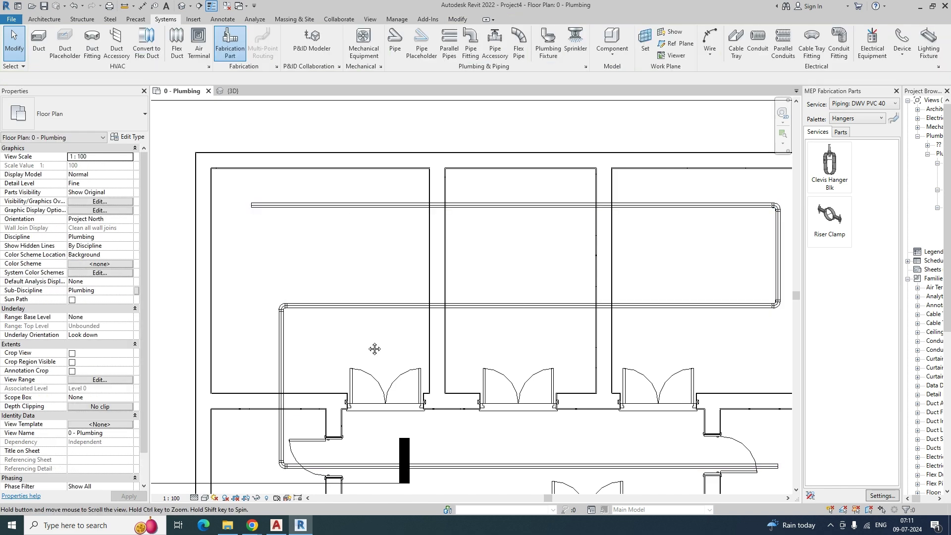
Isolate the entire converted fabrication pipe network in a 3D selection box and inspect its run
{"action": "middle_click_drag", "start_coordinate": [368, 342], "coordinate": [366, 341]}
{"action": "left_click", "coordinate": [228, 95]}
{"action": "middle_click_drag", "start_coordinate": [455, 263], "coordinate": [294, 144], "text": "shift"}
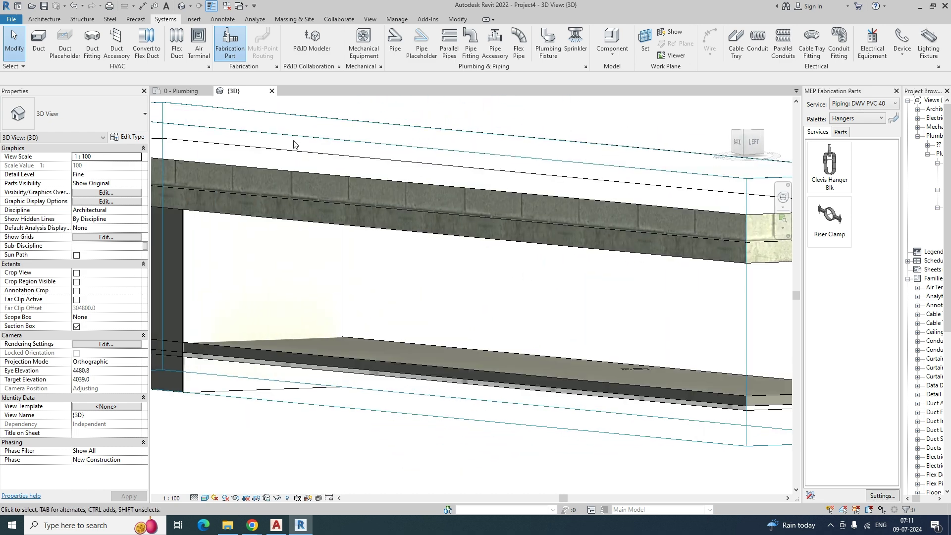
{"action": "left_click", "coordinate": [189, 95]}
{"action": "key", "text": "Tab"}
{"action": "left_click", "coordinate": [327, 211]}
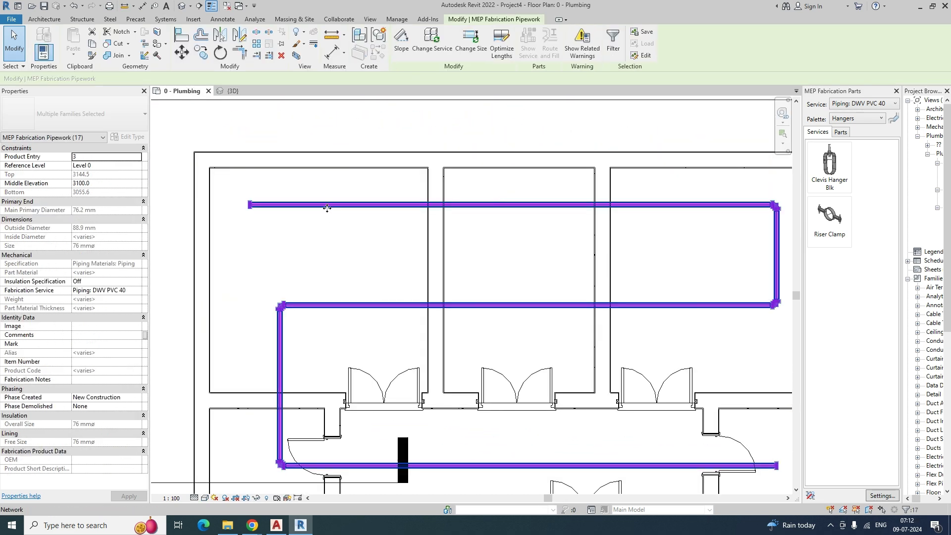
{"action": "left_click", "coordinate": [297, 56]}
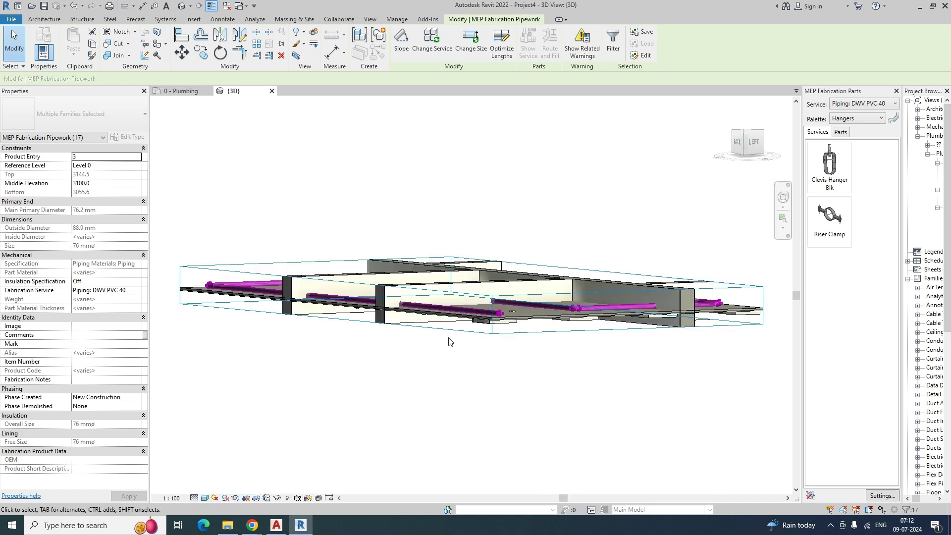
{"action": "scroll", "coordinate": [389, 362], "scroll_direction": "up", "scroll_amount": 8}
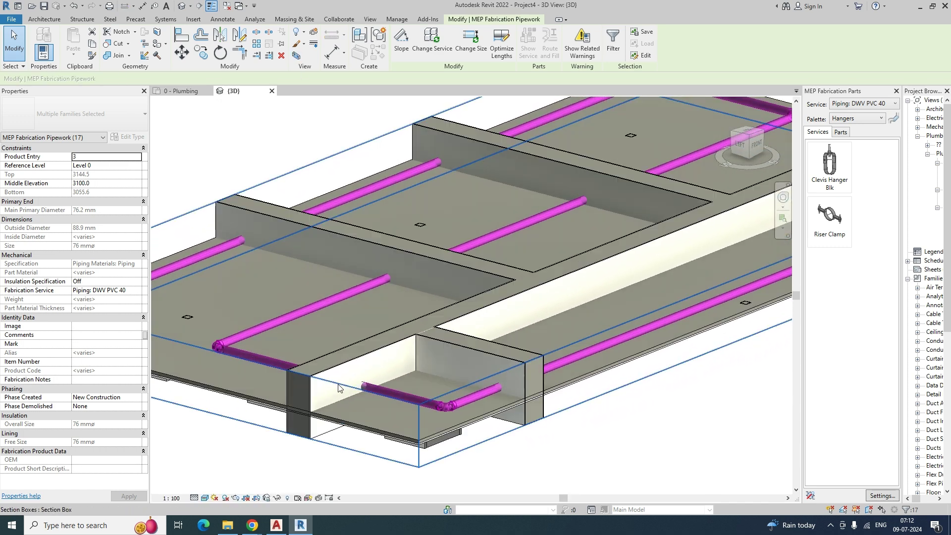
{"action": "key", "text": "Escape"}
{"action": "scroll", "coordinate": [465, 415], "scroll_direction": "down", "scroll_amount": 5}
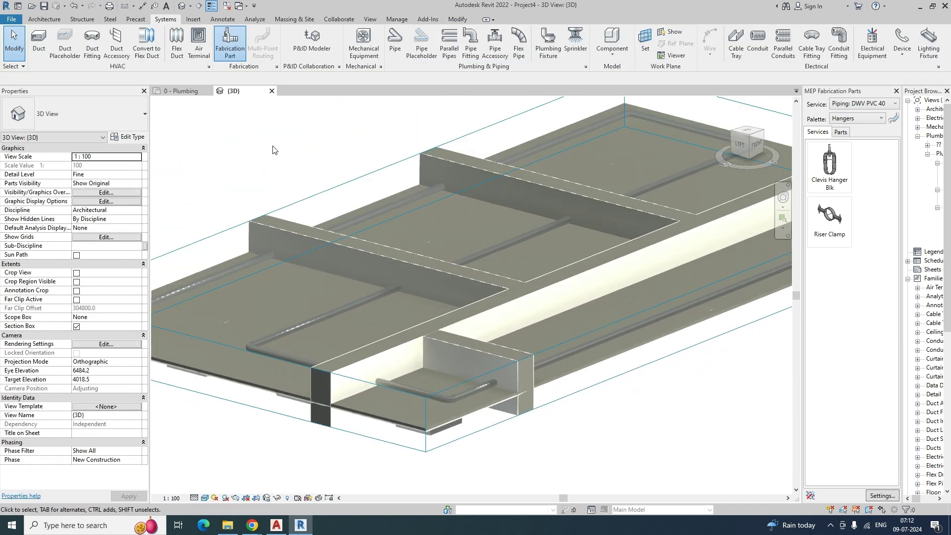
Place a Clevis Hanger Blk on the upper fabrication pipe in the floor plan, about 220 mm from its left end
{"action": "left_click", "coordinate": [180, 91]}
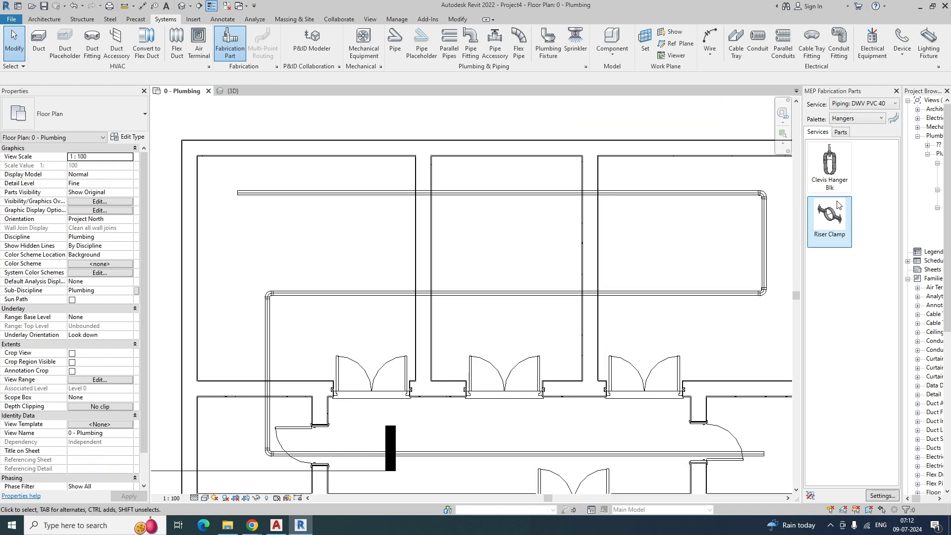
{"action": "left_click", "coordinate": [830, 166]}
{"action": "scroll", "coordinate": [237, 198], "scroll_direction": "up", "scroll_amount": 6}
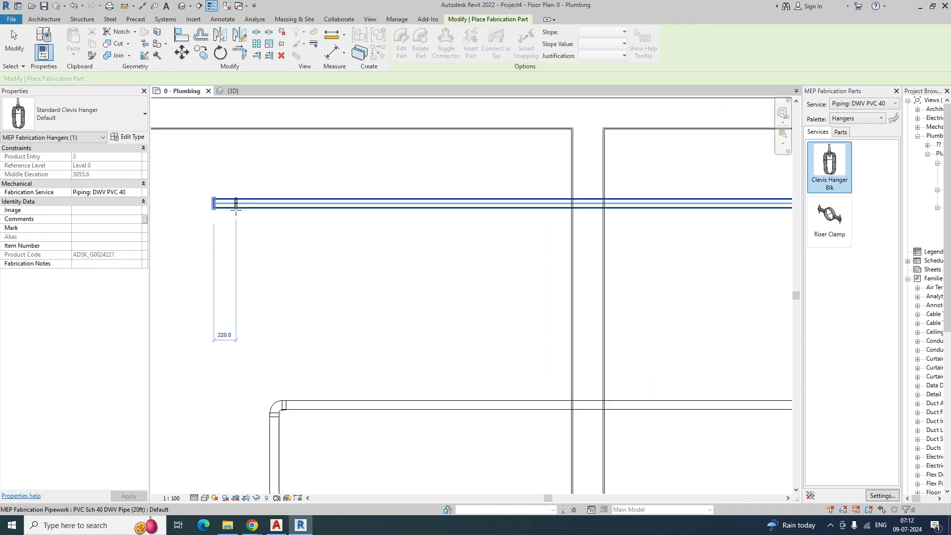
{"action": "left_click", "coordinate": [237, 198]}
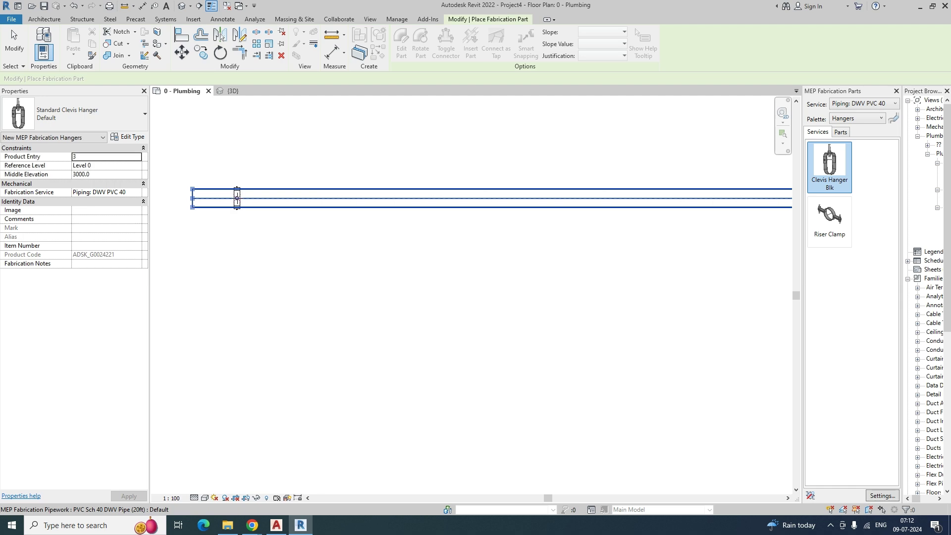
{"action": "key", "text": "Escape"}
{"action": "scroll", "coordinate": [374, 215], "scroll_direction": "down", "scroll_amount": 1}
{"action": "scroll", "coordinate": [373, 214], "scroll_direction": "down", "scroll_amount": 2}
Isolate the new clevis hanger in a 3D selection box and inspect its rod up to the slab
{"action": "left_click_drag", "start_coordinate": [245, 174], "coordinate": [389, 261]}
{"action": "left_click", "coordinate": [297, 56]}
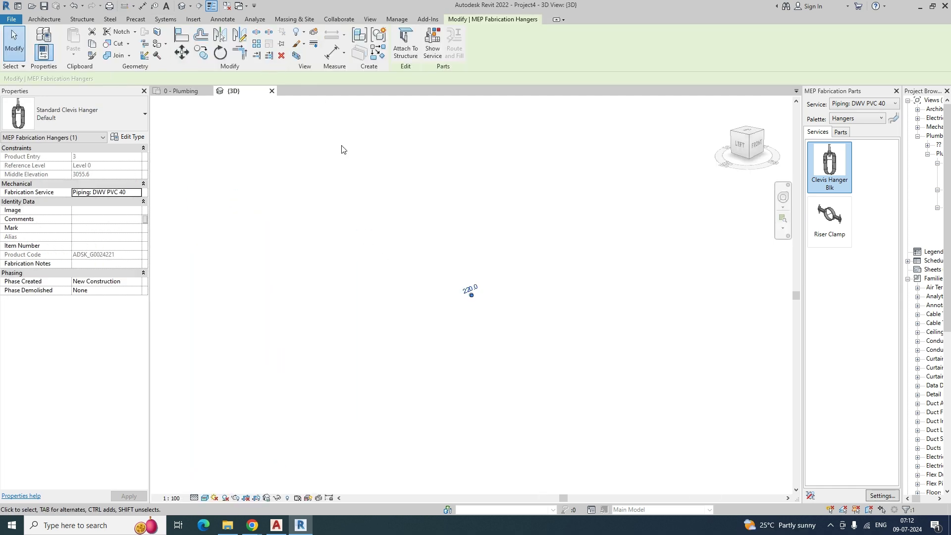
{"action": "left_click", "coordinate": [477, 300]}
{"action": "middle_click_drag", "start_coordinate": [584, 312], "coordinate": [557, 400], "text": "shift"}
{"action": "left_click", "coordinate": [365, 213]}
{"action": "middle_click_drag", "start_coordinate": [594, 329], "coordinate": [527, 333], "text": "shift"}
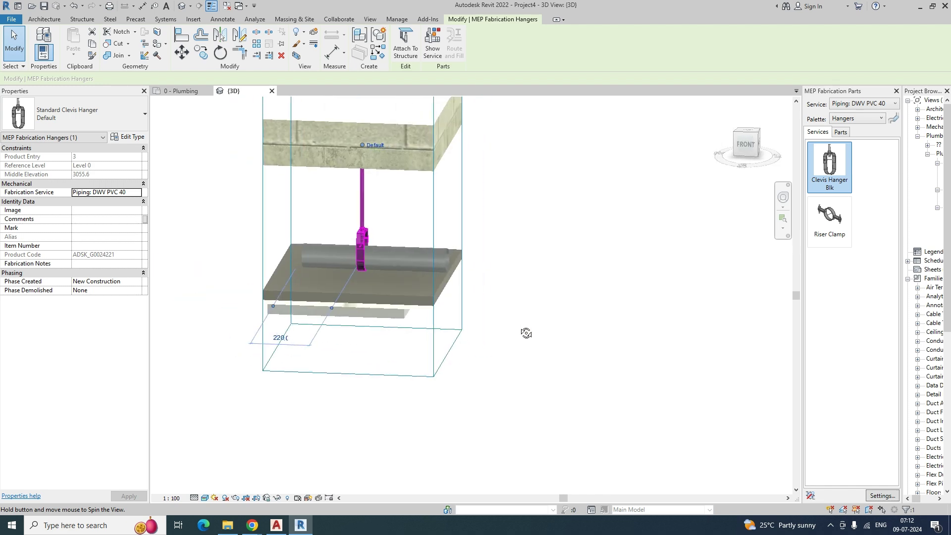
Copy the clevis hanger 1500 mm to the right along the fabrication pipe
{"action": "left_click", "coordinate": [196, 94]}
{"action": "scroll", "coordinate": [368, 234], "scroll_direction": "down", "scroll_amount": 4}
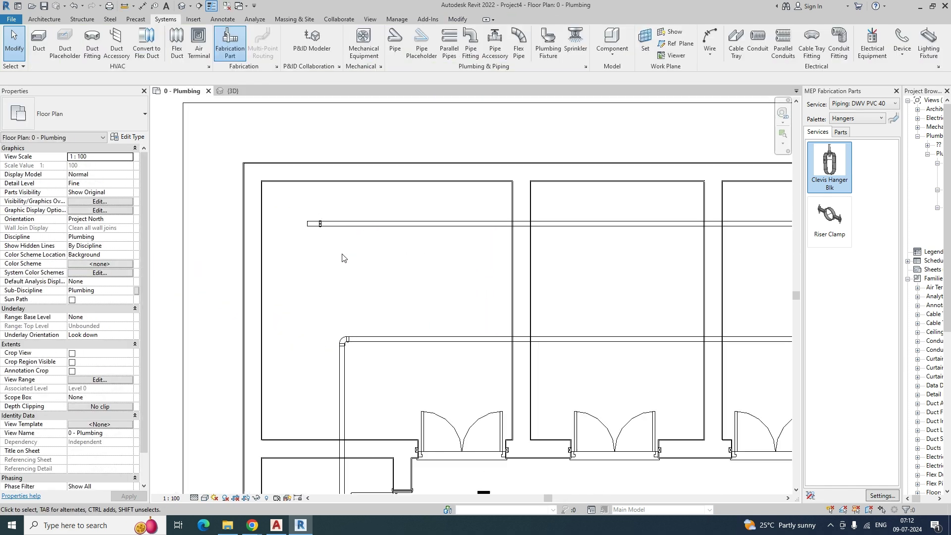
{"action": "scroll", "coordinate": [325, 238], "scroll_direction": "up", "scroll_amount": 4}
{"action": "scroll", "coordinate": [326, 238], "scroll_direction": "up", "scroll_amount": 3}
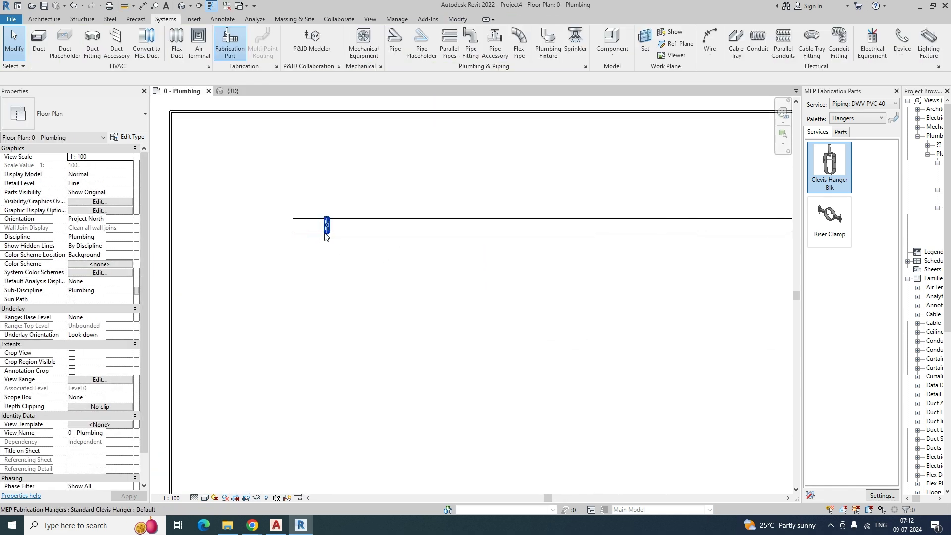
{"action": "left_click", "coordinate": [327, 222]}
{"action": "left_click", "coordinate": [207, 57]}
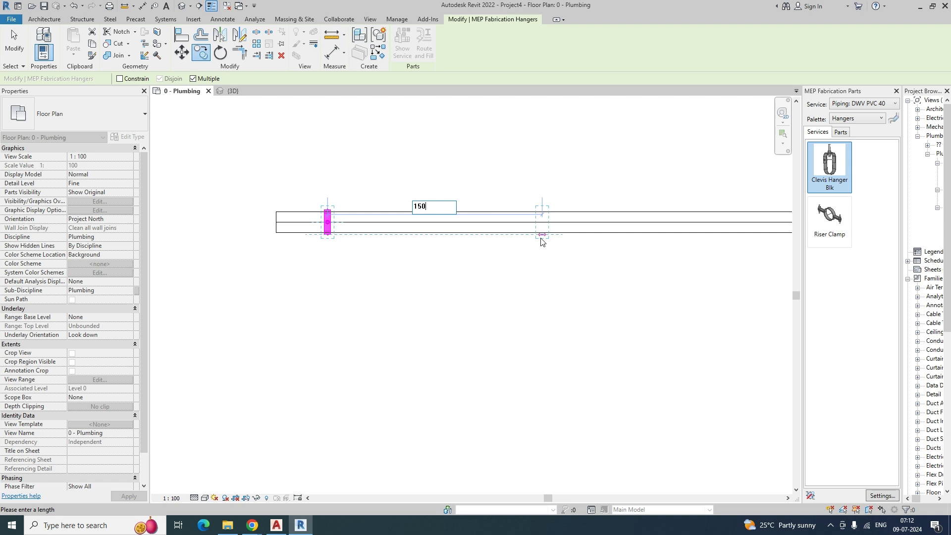
{"action": "scroll", "coordinate": [446, 283], "scroll_direction": "down", "scroll_amount": 2}
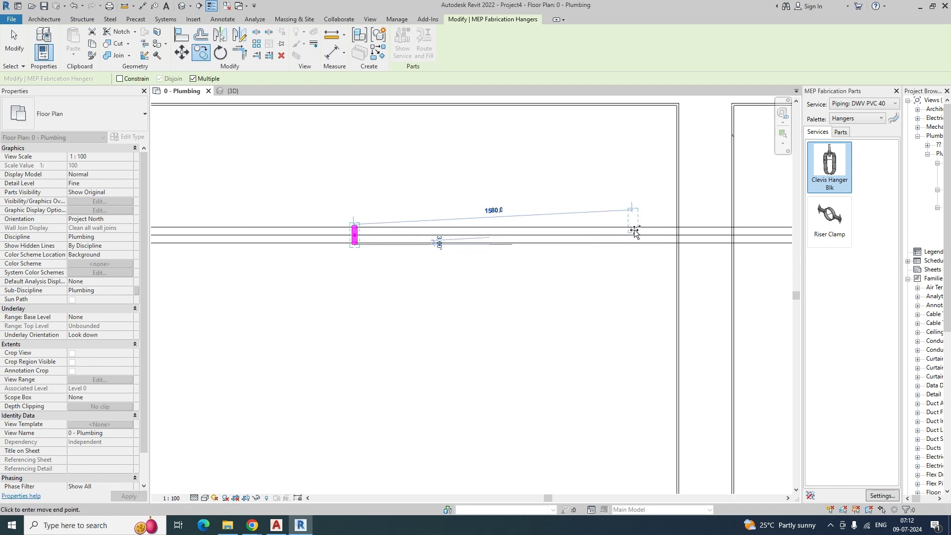
{"action": "scroll", "coordinate": [635, 230], "scroll_direction": "down", "scroll_amount": 2}
{"action": "key", "text": "Escape"}
Copy the second clevis hanger farther along the pipe, using the distance between the first two hangers as spacing
{"action": "left_click", "coordinate": [450, 233]}
{"action": "key", "text": "c"}
{"action": "key", "text": "o"}
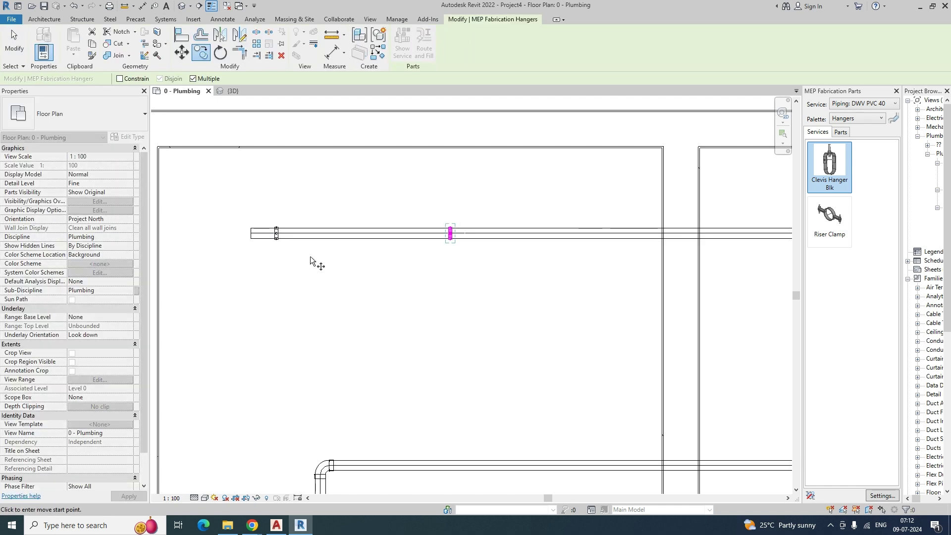
{"action": "scroll", "coordinate": [287, 240], "scroll_direction": "up", "scroll_amount": 4}
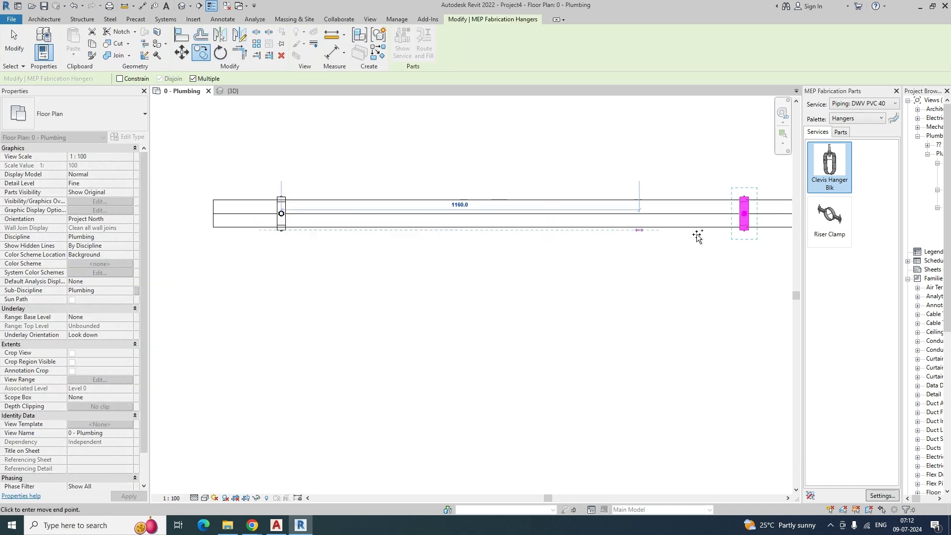
{"action": "left_click", "coordinate": [745, 230]}
{"action": "scroll", "coordinate": [727, 263], "scroll_direction": "down", "scroll_amount": 5}
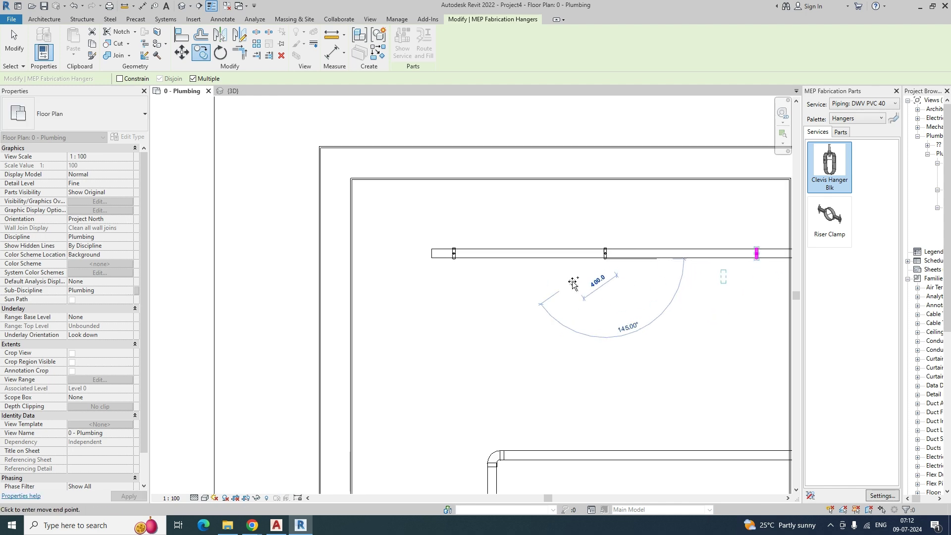
{"action": "key", "text": "Escape"}
{"action": "key", "text": "Escape"}
Delete the two copied clevis hangers, keeping only the first one near the pipe's left end
{"action": "middle_click_drag", "start_coordinate": [642, 297], "coordinate": [514, 295]}
{"action": "left_click", "coordinate": [540, 300]}
{"action": "left_click_drag", "start_coordinate": [457, 236], "coordinate": [614, 305]}
{"action": "key", "text": "Escape"}
{"action": "scroll", "coordinate": [356, 262], "scroll_direction": "up", "scroll_amount": 5}
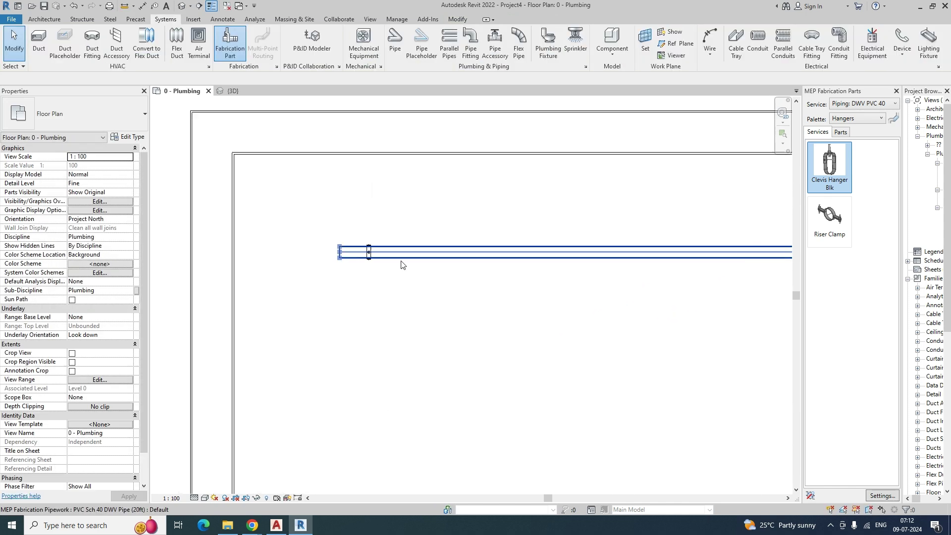
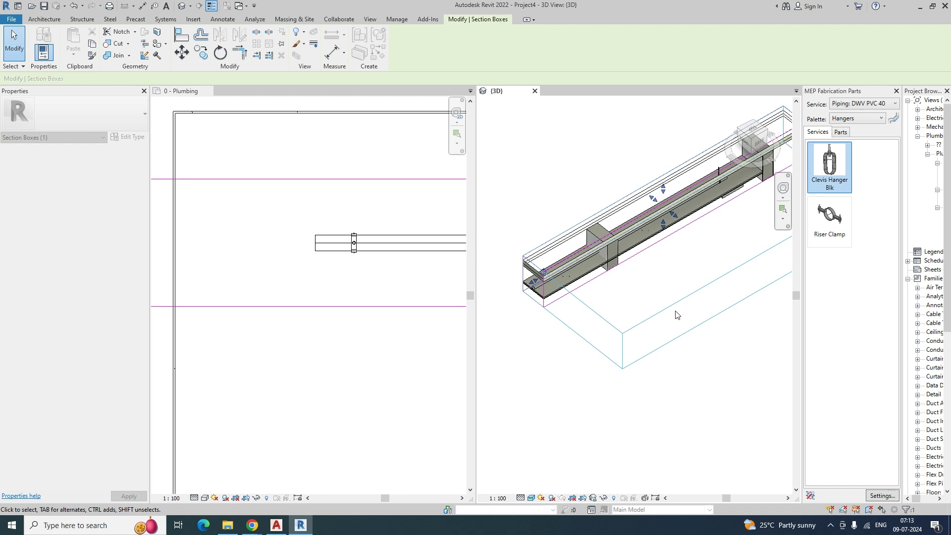
Adjust the faces of the 3D section box to expose the upper pipe run and its clevis hanger between floor and slab
{"action": "left_click_drag", "start_coordinate": [727, 217], "coordinate": [727, 228]}
{"action": "scroll", "coordinate": [615, 271], "scroll_direction": "down", "scroll_amount": 2}
{"action": "middle_click_drag", "start_coordinate": [615, 272], "coordinate": [662, 248]}
{"action": "left_click_drag", "start_coordinate": [673, 269], "coordinate": [565, 388]}
{"action": "scroll", "coordinate": [618, 284], "scroll_direction": "up", "scroll_amount": 3}
{"action": "middle_click_drag", "start_coordinate": [618, 283], "coordinate": [696, 322], "text": "shift"}
{"action": "middle_click_drag", "start_coordinate": [647, 384], "coordinate": [707, 378], "text": "shift"}
{"action": "scroll", "coordinate": [656, 357], "scroll_direction": "down", "scroll_amount": 3}
{"action": "middle_click_drag", "start_coordinate": [656, 357], "coordinate": [705, 365], "text": "shift"}
{"action": "scroll", "coordinate": [388, 353], "scroll_direction": "down", "scroll_amount": 6}
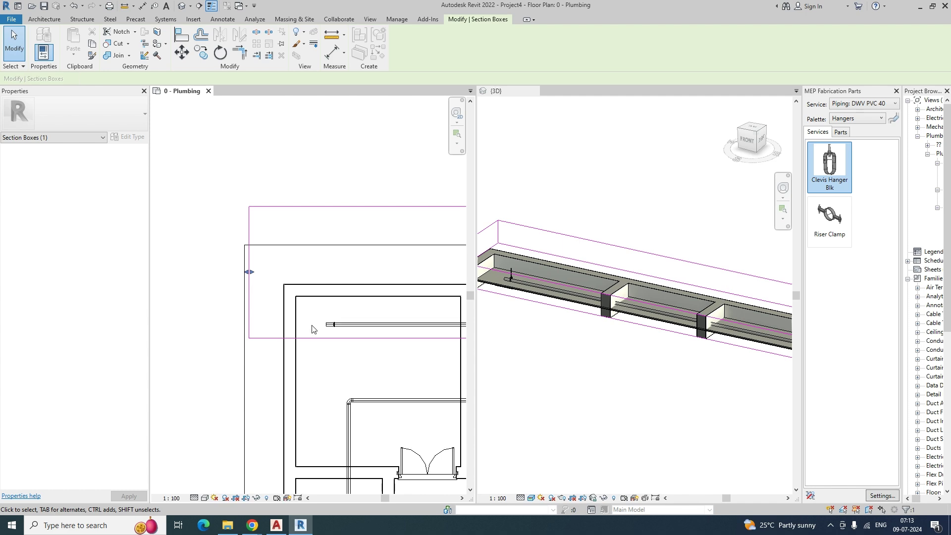
{"action": "key", "text": "Escape"}
Isolate the top and middle horizontal pipe runs, their connecting pipe and the clevis hanger in a 3D selection box
{"action": "scroll", "coordinate": [306, 326], "scroll_direction": "down", "scroll_amount": 3}
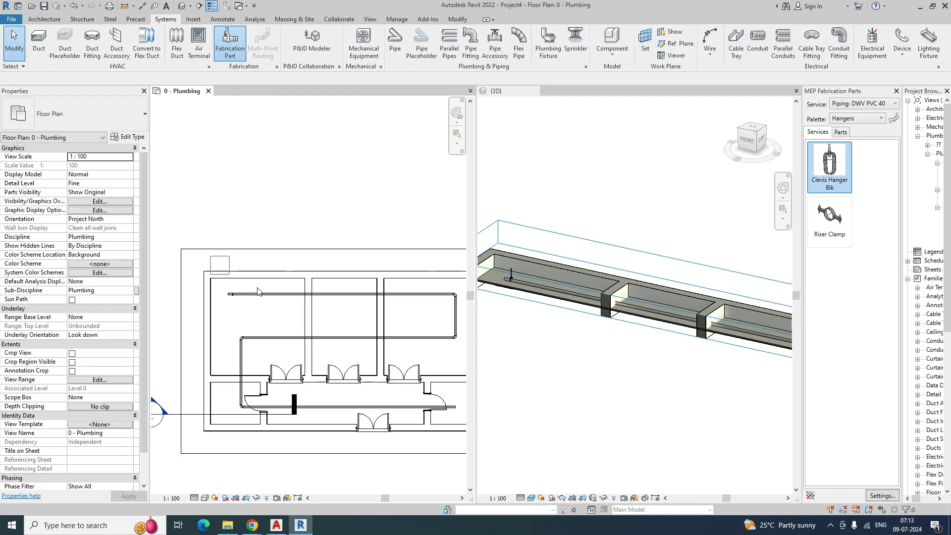
{"action": "left_click_drag", "start_coordinate": [463, 347], "coordinate": [463, 347]}
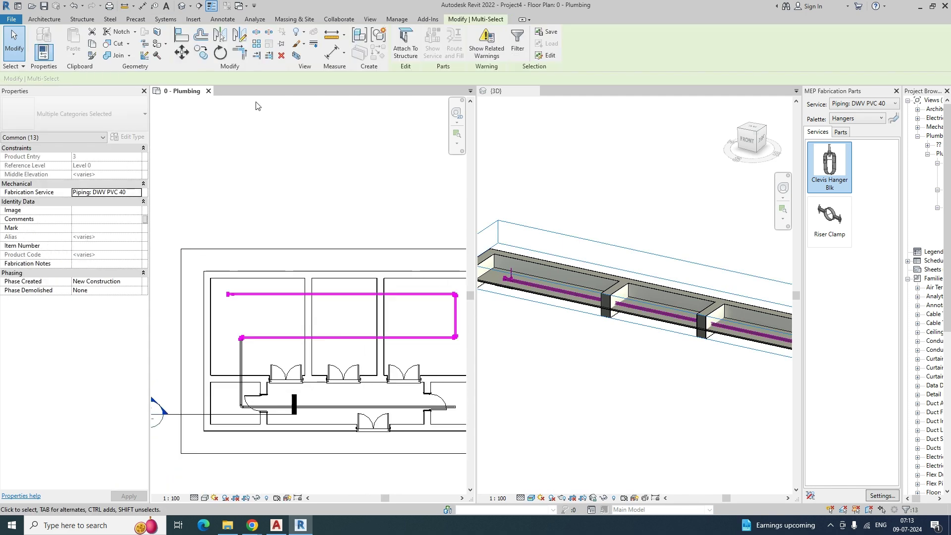
{"action": "left_click", "coordinate": [294, 58]}
{"action": "scroll", "coordinate": [546, 245], "scroll_direction": "down", "scroll_amount": 1}
{"action": "left_click", "coordinate": [597, 350]}
{"action": "middle_click_drag", "start_coordinate": [601, 352], "coordinate": [676, 354], "text": "shift"}
{"action": "scroll", "coordinate": [705, 352], "scroll_direction": "up", "scroll_amount": 1}
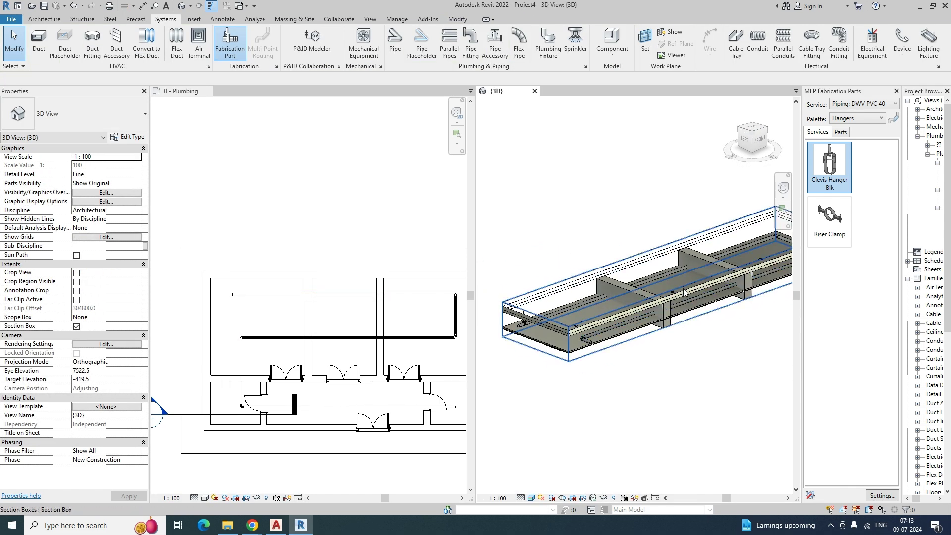
Set the Bottom elevation of the middle horizontal pipe run to 3100
{"action": "left_click", "coordinate": [686, 287]}
{"action": "middle_click_drag", "start_coordinate": [698, 324], "coordinate": [724, 302], "text": "shift"}
{"action": "scroll", "coordinate": [625, 322], "scroll_direction": "up", "scroll_amount": 4}
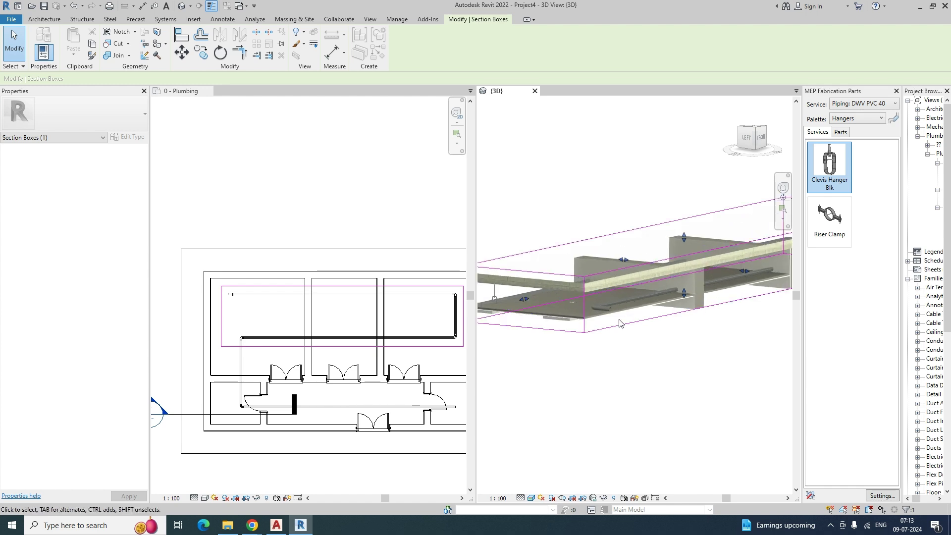
{"action": "left_click", "coordinate": [630, 294]}
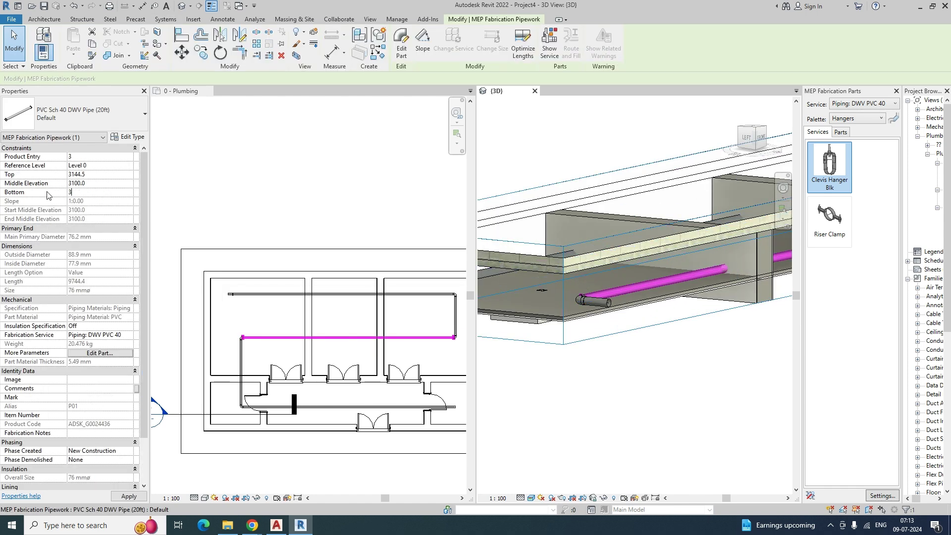
{"action": "left_click", "coordinate": [613, 397]}
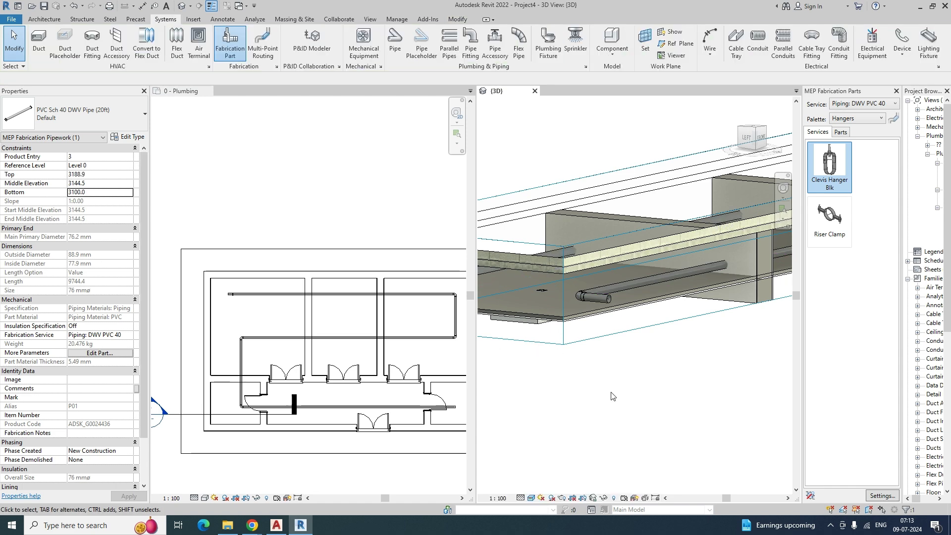
Array the clevis hanger linearly along the top pipe, placing the last member just before the elbow at the far end
{"action": "middle_click_drag", "start_coordinate": [626, 373], "coordinate": [694, 371], "text": "shift"}
{"action": "scroll", "coordinate": [243, 305], "scroll_direction": "up", "scroll_amount": 5}
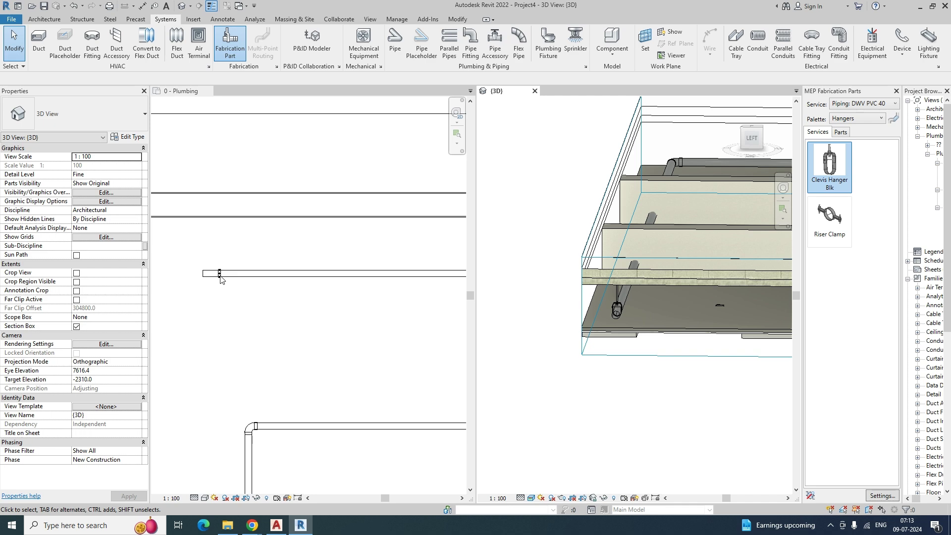
{"action": "left_click_drag", "start_coordinate": [267, 343], "coordinate": [267, 342]}
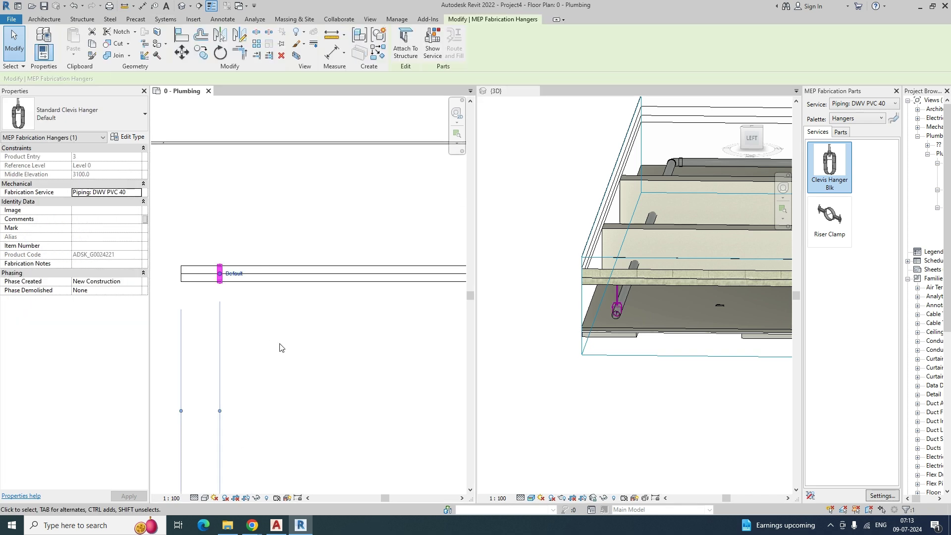
{"action": "middle_click_drag", "start_coordinate": [623, 380], "coordinate": [669, 403], "text": "shift"}
{"action": "scroll", "coordinate": [287, 347], "scroll_direction": "down", "scroll_amount": 5}
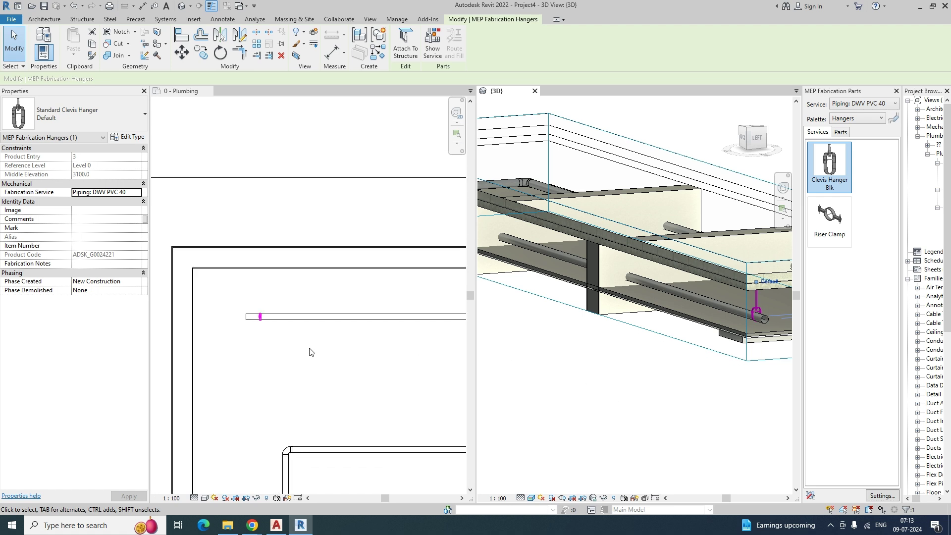
{"action": "scroll", "coordinate": [297, 342], "scroll_direction": "up", "scroll_amount": 4}
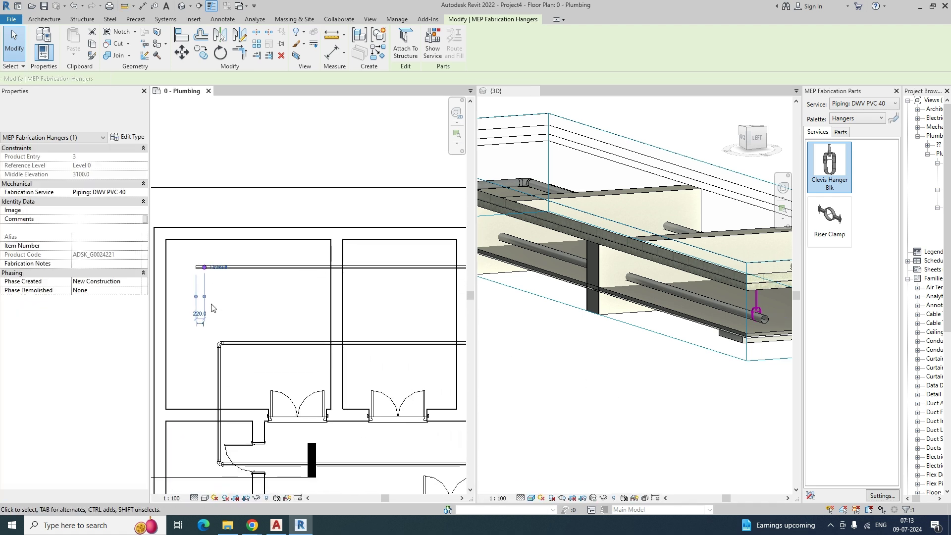
{"action": "scroll", "coordinate": [191, 253], "scroll_direction": "up", "scroll_amount": 5}
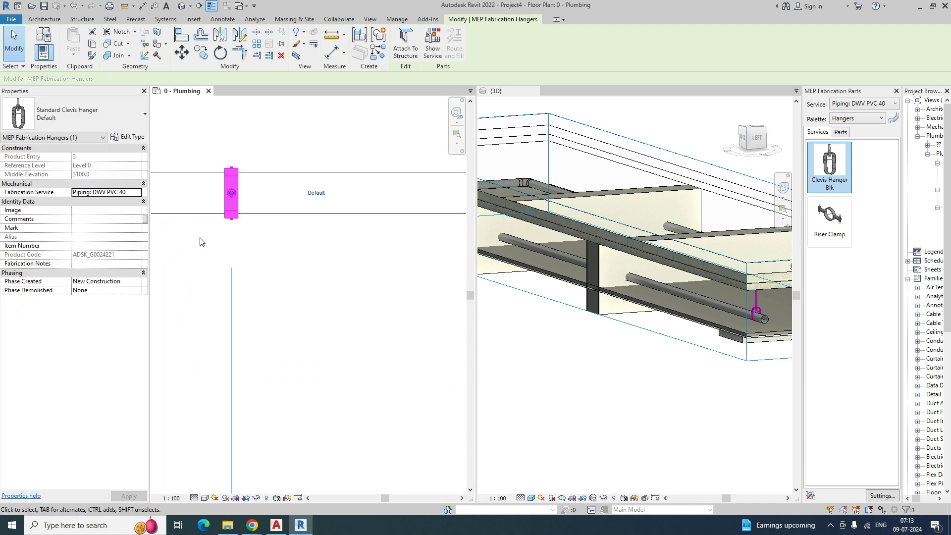
{"action": "left_click", "coordinate": [254, 48]}
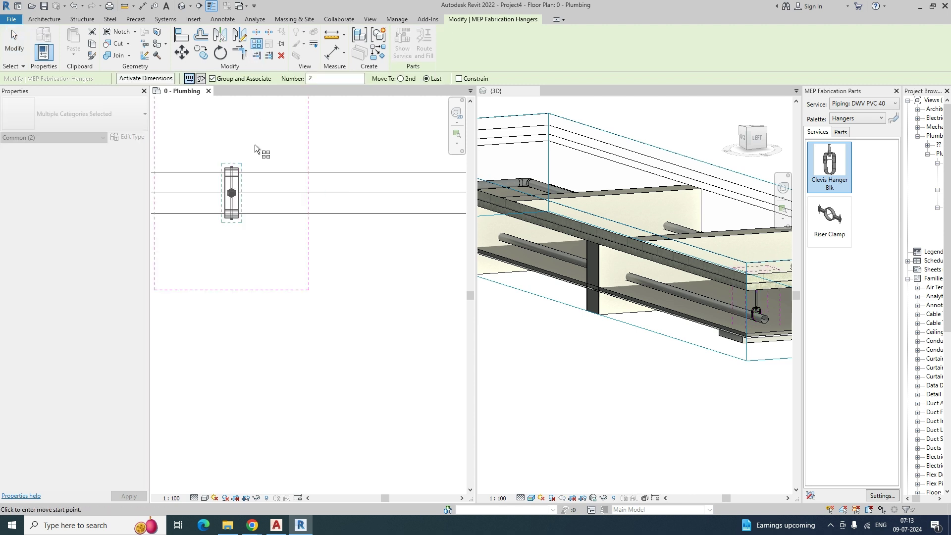
{"action": "scroll", "coordinate": [228, 217], "scroll_direction": "down", "scroll_amount": 1}
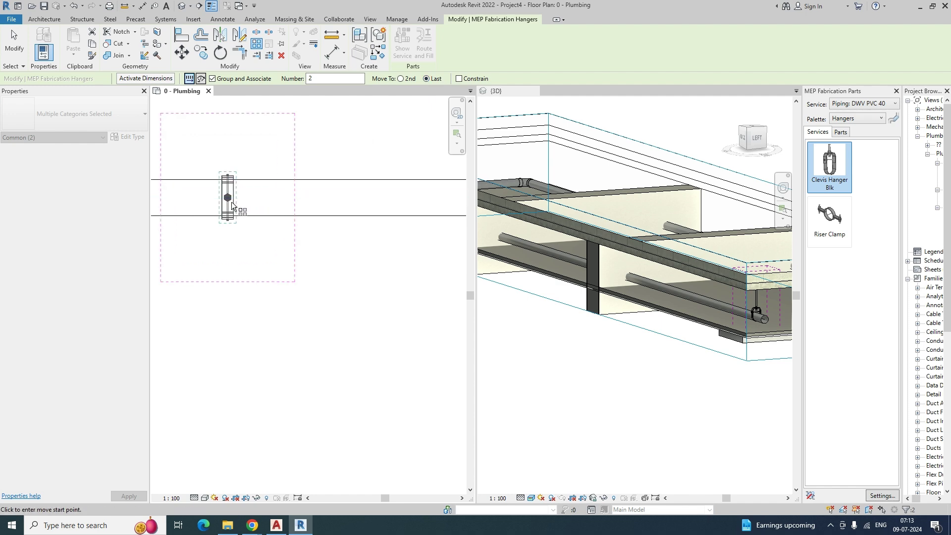
{"action": "left_click", "coordinate": [226, 196]}
{"action": "scroll", "coordinate": [290, 210], "scroll_direction": "down", "scroll_amount": 2}
{"action": "scroll", "coordinate": [255, 214], "scroll_direction": "down", "scroll_amount": 4}
{"action": "middle_click_drag", "start_coordinate": [456, 218], "coordinate": [247, 225]}
{"action": "scroll", "coordinate": [317, 215], "scroll_direction": "up", "scroll_amount": 2}
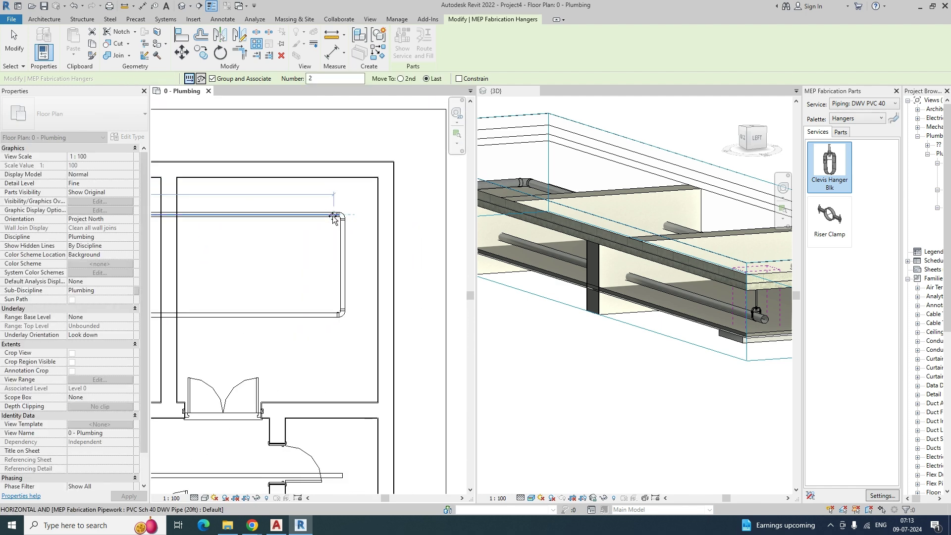
{"action": "left_click", "coordinate": [333, 217]}
Set the number of hangers in the top pipe's array to 5 and check their placement along the pipe
{"action": "scroll", "coordinate": [405, 250], "scroll_direction": "up", "scroll_amount": 2}
{"action": "scroll", "coordinate": [403, 252], "scroll_direction": "down", "scroll_amount": 5}
{"action": "middle_click_drag", "start_coordinate": [280, 262], "coordinate": [403, 257]}
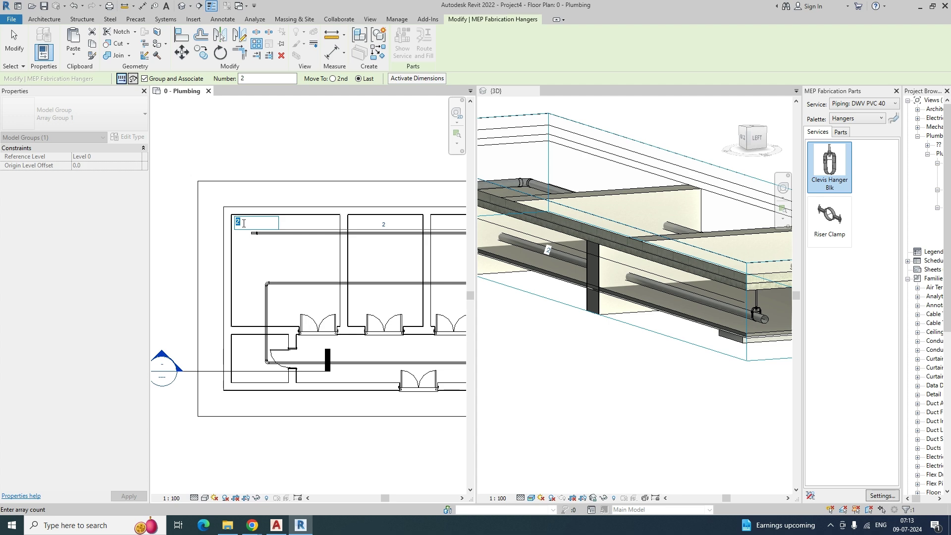
{"action": "key", "text": "Return"}
{"action": "left_click", "coordinate": [308, 267]}
{"action": "middle_click_drag", "start_coordinate": [385, 265], "coordinate": [249, 257]}
{"action": "scroll", "coordinate": [551, 275], "scroll_direction": "up", "scroll_amount": 2}
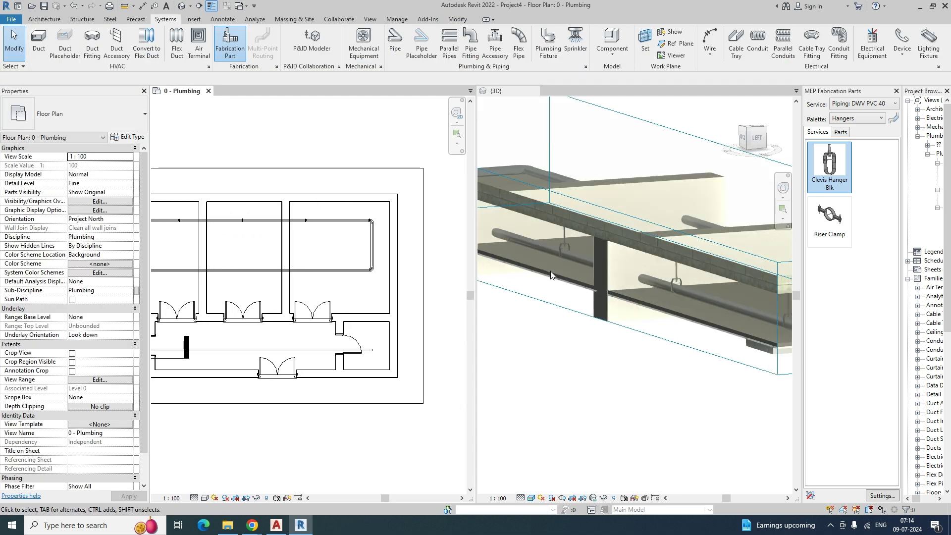
{"action": "scroll", "coordinate": [568, 278], "scroll_direction": "down", "scroll_amount": 1}
{"action": "middle_click_drag", "start_coordinate": [569, 278], "coordinate": [673, 244], "text": "shift"}
{"action": "scroll", "coordinate": [639, 234], "scroll_direction": "up", "scroll_amount": 5}
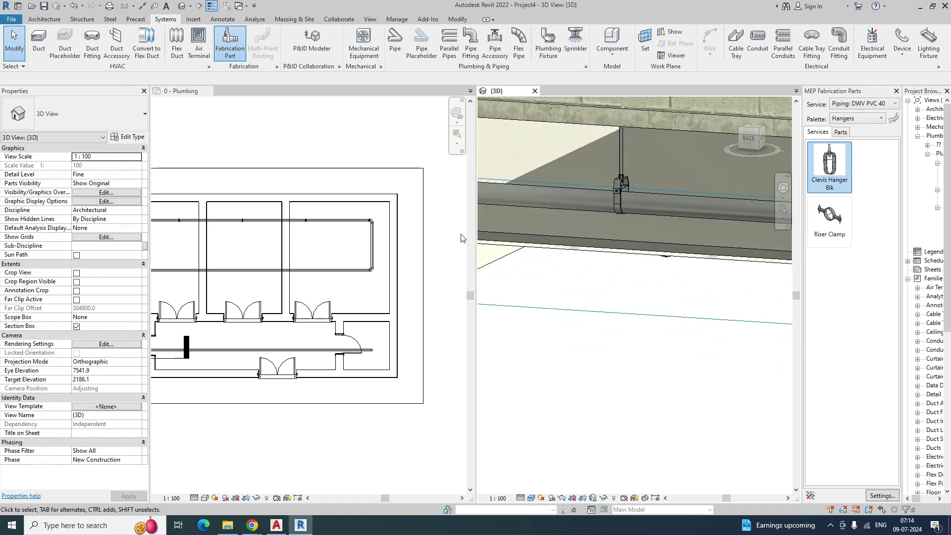
Isolate the top pipe run with its arrayed hangers in a 3D selection box and inspect the rods up to the slab
{"action": "scroll", "coordinate": [346, 248], "scroll_direction": "down", "scroll_amount": 2}
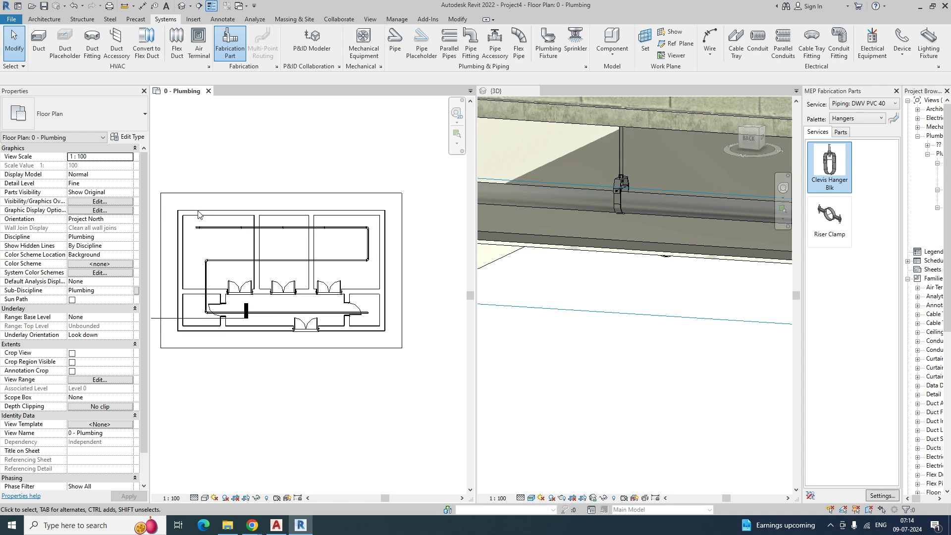
{"action": "left_click_drag", "start_coordinate": [373, 242], "coordinate": [373, 243]}
{"action": "scroll", "coordinate": [599, 280], "scroll_direction": "down", "scroll_amount": 3}
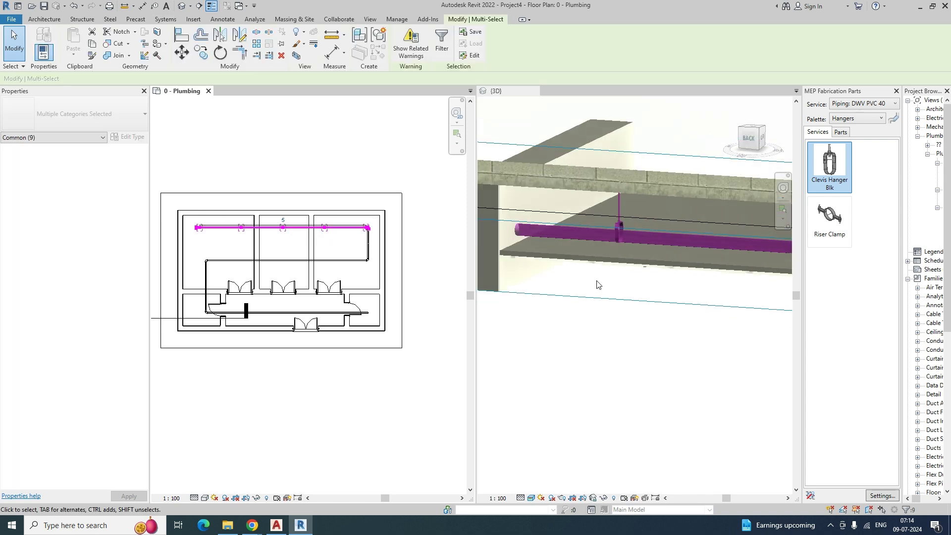
{"action": "scroll", "coordinate": [632, 307], "scroll_direction": "down", "scroll_amount": 3}
{"action": "middle_click_drag", "start_coordinate": [632, 307], "coordinate": [580, 350], "text": "shift"}
{"action": "key", "text": "b"}
{"action": "key", "text": "x"}
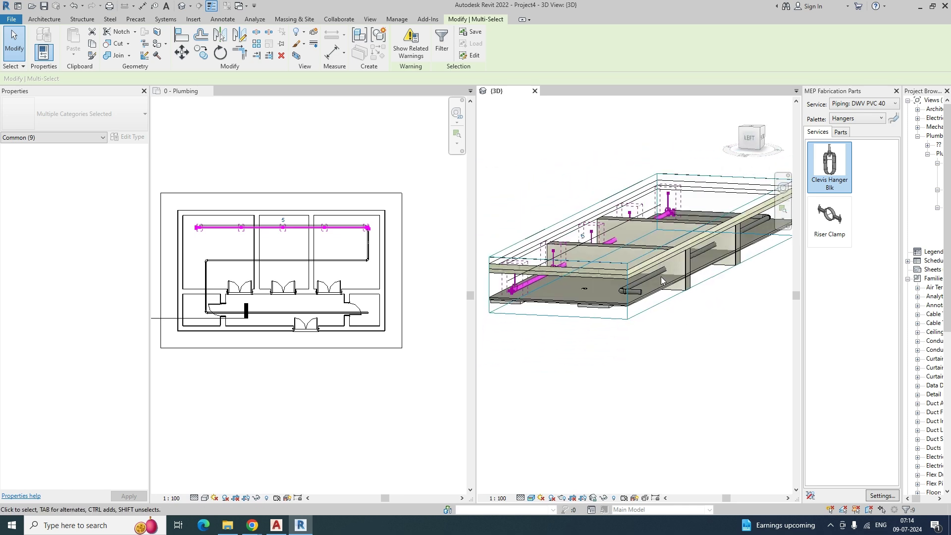
{"action": "left_click", "coordinate": [637, 233]}
{"action": "middle_click_drag", "start_coordinate": [636, 233], "coordinate": [606, 267], "text": "shift"}
{"action": "scroll", "coordinate": [547, 214], "scroll_direction": "up", "scroll_amount": 2}
{"action": "middle_click_drag", "start_coordinate": [538, 218], "coordinate": [592, 237], "text": "shift"}
{"action": "key", "text": "Escape"}
Place a Clevis Hanger Blk on the short pipe connecting the two horizontal runs, about 240 mm from its upper end in plan
{"action": "scroll", "coordinate": [377, 216], "scroll_direction": "up", "scroll_amount": 8}
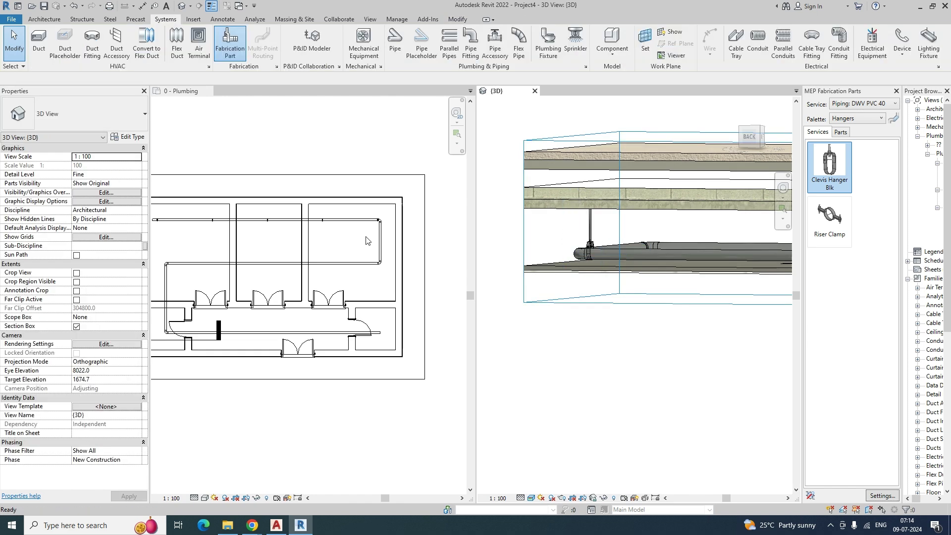
{"action": "scroll", "coordinate": [377, 217], "scroll_direction": "up", "scroll_amount": 3}
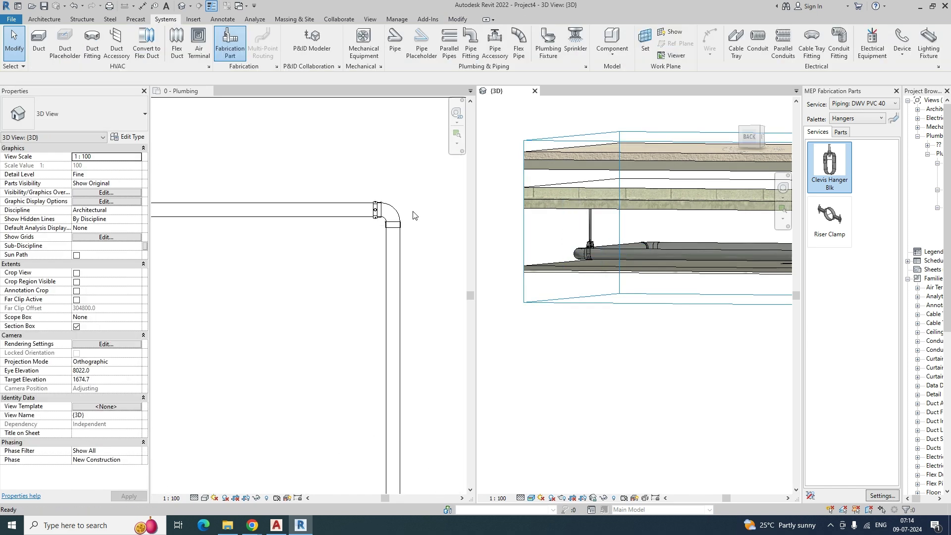
{"action": "left_click", "coordinate": [827, 176]}
{"action": "left_click", "coordinate": [393, 252]}
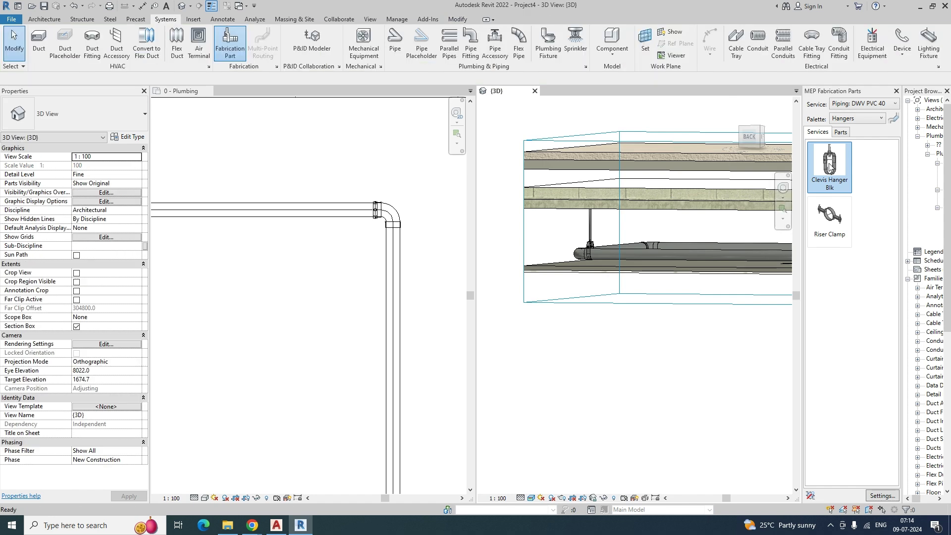
{"action": "scroll", "coordinate": [394, 260], "scroll_direction": "down", "scroll_amount": 3}
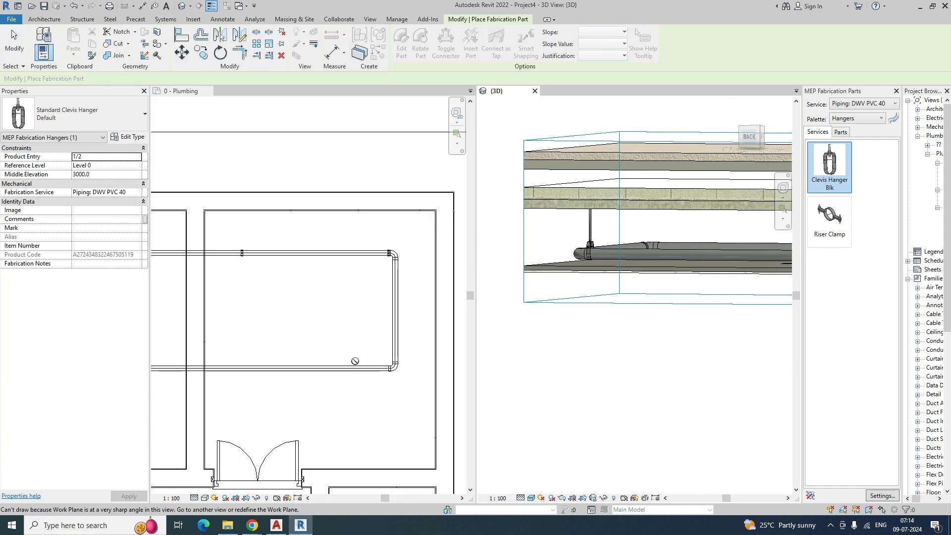
{"action": "scroll", "coordinate": [355, 366], "scroll_direction": "down", "scroll_amount": 1}
{"action": "left_click", "coordinate": [364, 331]}
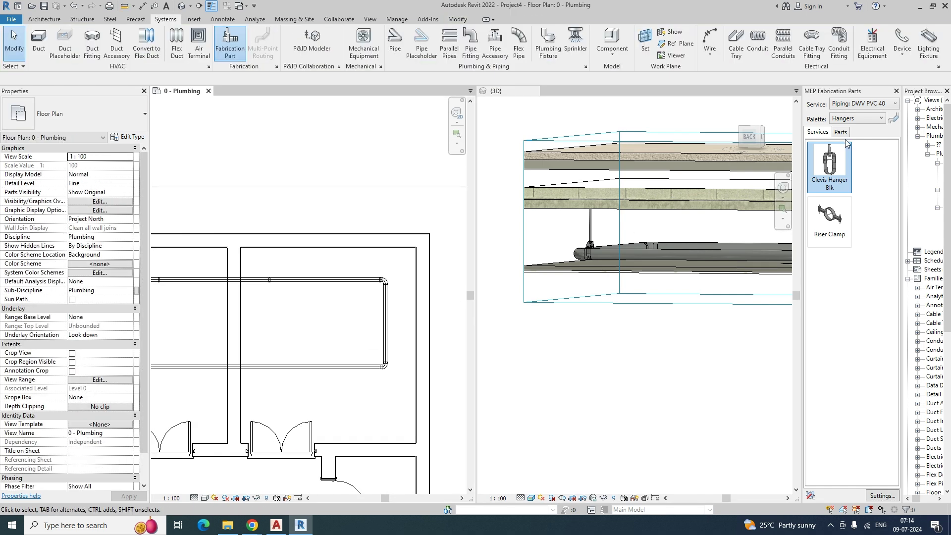
{"action": "left_click", "coordinate": [811, 174]}
{"action": "scroll", "coordinate": [383, 297], "scroll_direction": "up", "scroll_amount": 5}
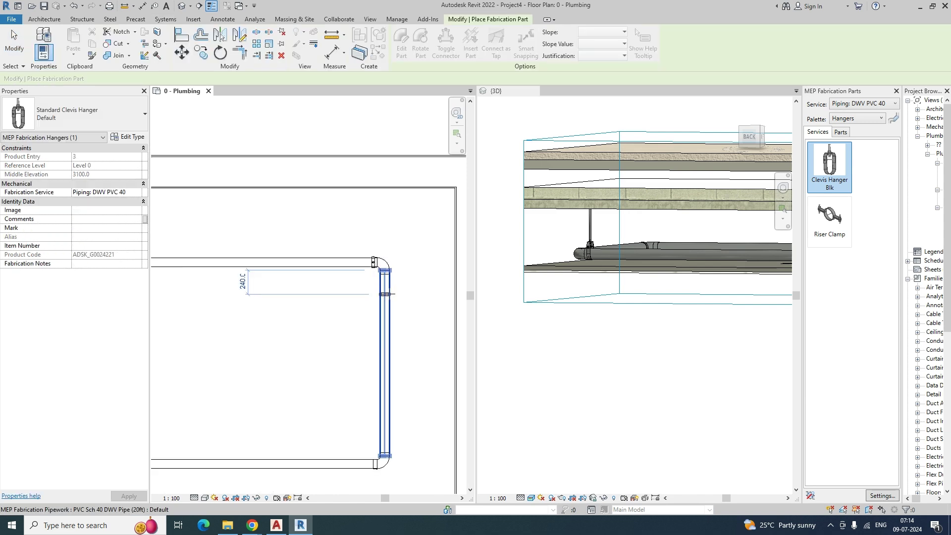
{"action": "left_click", "coordinate": [381, 299]}
{"action": "scroll", "coordinate": [399, 299], "scroll_direction": "down", "scroll_amount": 2}
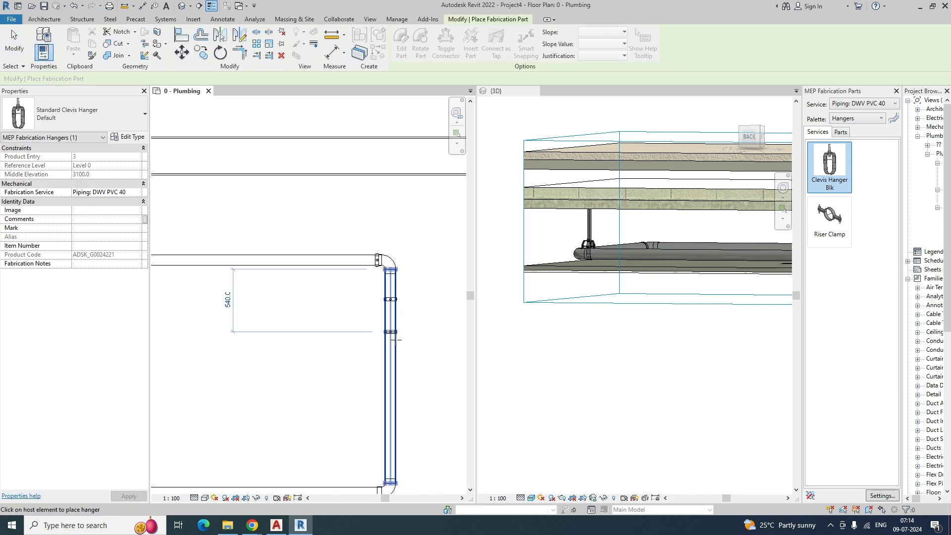
Place a second clevis hanger on the short connecting pipe, near its lower elbow in plan
{"action": "middle_click_drag", "start_coordinate": [396, 339], "coordinate": [408, 225]}
{"action": "scroll", "coordinate": [420, 303], "scroll_direction": "down", "scroll_amount": 3}
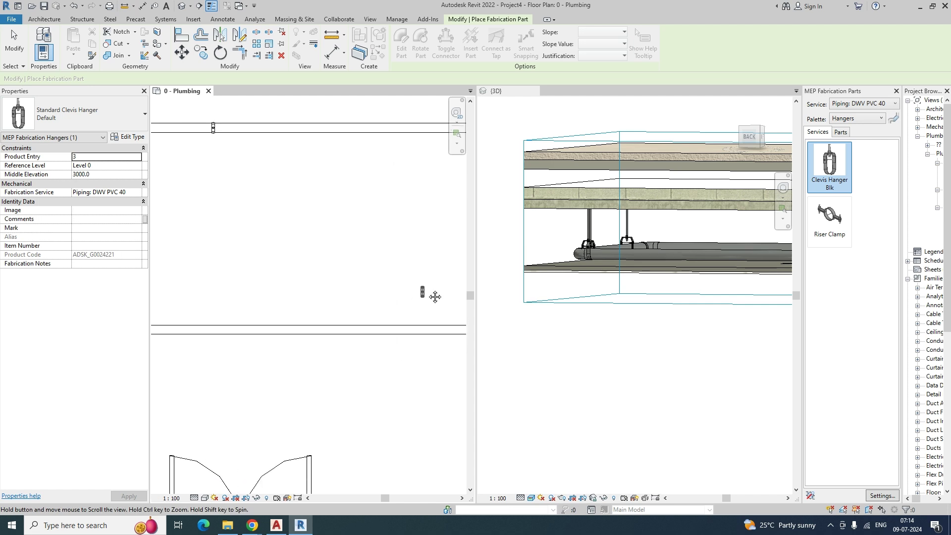
{"action": "scroll", "coordinate": [619, 298], "scroll_direction": "down", "scroll_amount": 3}
{"action": "middle_click_drag", "start_coordinate": [620, 309], "coordinate": [716, 306], "text": "shift"}
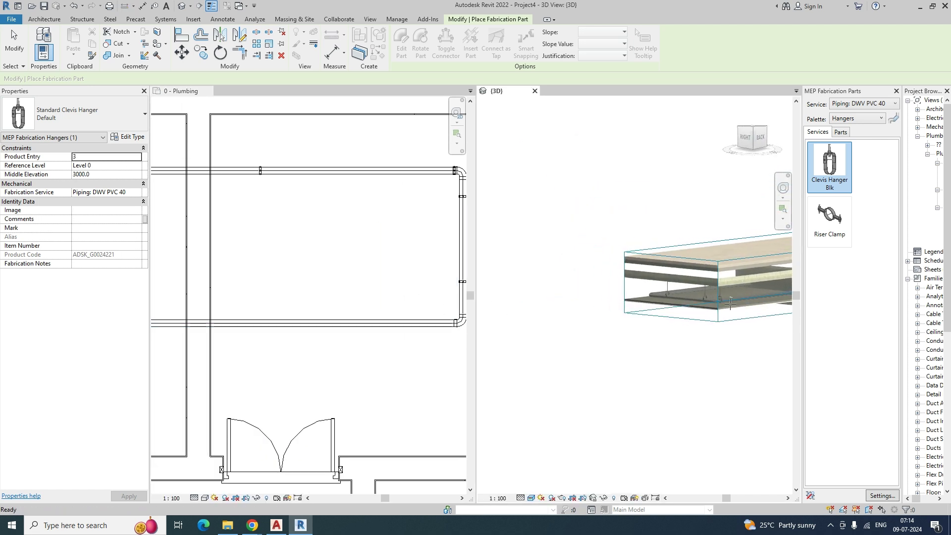
Place a clevis hanger on the second horizontal pipe run, a short distance before the elbow joining the connecting pipe
{"action": "scroll", "coordinate": [639, 297], "scroll_direction": "up", "scroll_amount": 4}
{"action": "scroll", "coordinate": [417, 321], "scroll_direction": "up", "scroll_amount": 1}
{"action": "scroll", "coordinate": [298, 314], "scroll_direction": "down", "scroll_amount": 3}
{"action": "scroll", "coordinate": [400, 321], "scroll_direction": "up", "scroll_amount": 4}
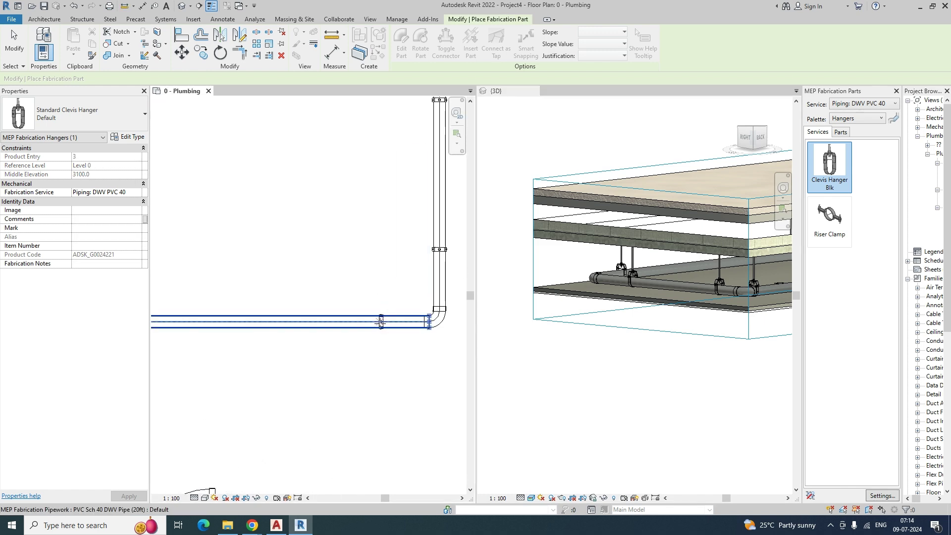
{"action": "key", "text": "Escape"}
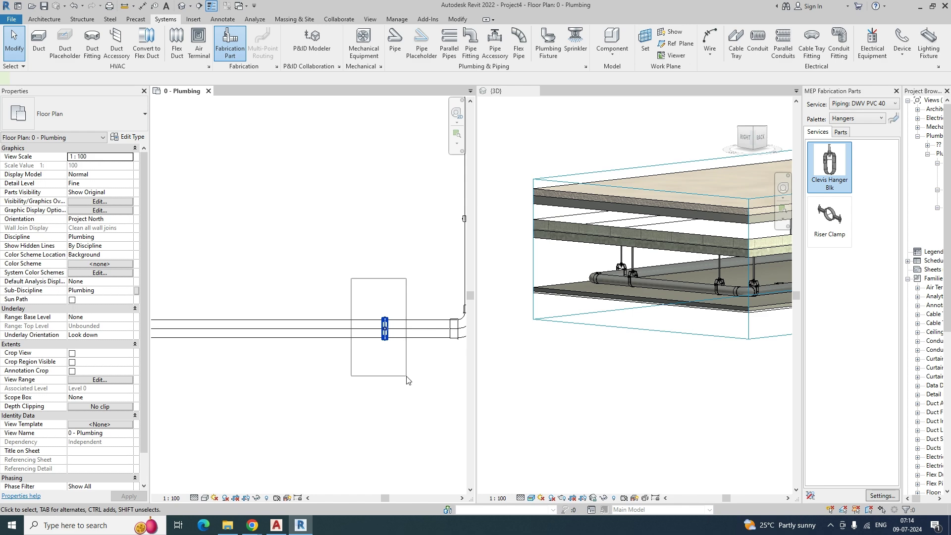
Array the hanger on the second horizontal run linearly along the pipe, with its last copy near the run's far elbow
{"action": "left_click_drag", "start_coordinate": [407, 377], "coordinate": [401, 372]}
{"action": "left_click", "coordinate": [575, 362]}
{"action": "middle_click_drag", "start_coordinate": [601, 364], "coordinate": [645, 360], "text": "shift"}
{"action": "left_click", "coordinate": [393, 360]}
{"action": "scroll", "coordinate": [393, 361], "scroll_direction": "down", "scroll_amount": 1}
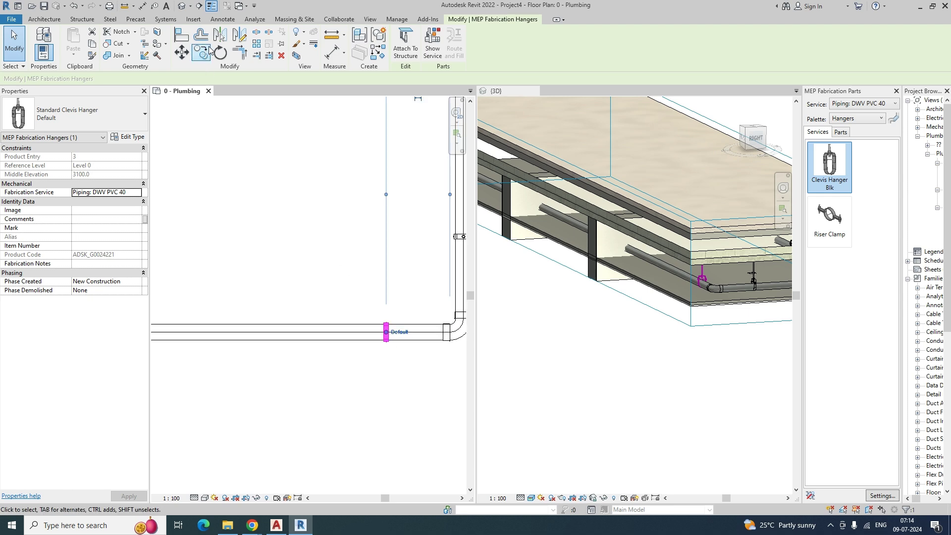
{"action": "left_click", "coordinate": [256, 45]}
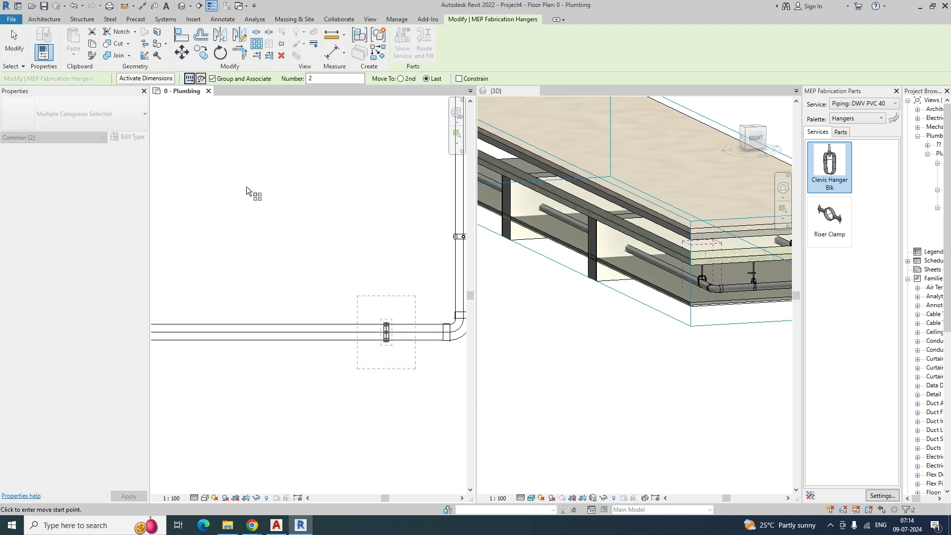
{"action": "left_click", "coordinate": [384, 329]}
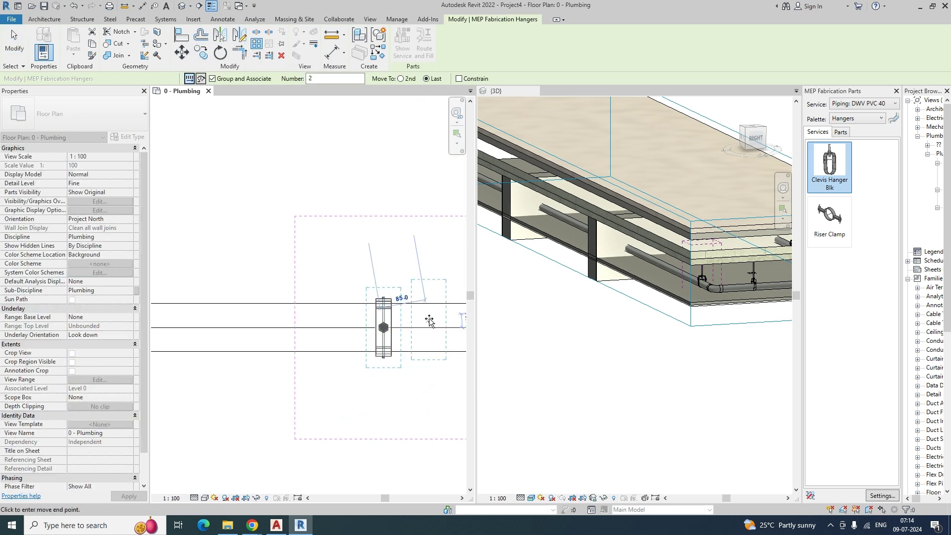
{"action": "scroll", "coordinate": [406, 327], "scroll_direction": "down", "scroll_amount": 5}
{"action": "middle_click_drag", "start_coordinate": [273, 336], "coordinate": [481, 314]}
{"action": "scroll", "coordinate": [352, 306], "scroll_direction": "up", "scroll_amount": 3}
{"action": "scroll", "coordinate": [337, 307], "scroll_direction": "up", "scroll_amount": 2}
{"action": "left_click", "coordinate": [327, 307]}
Set the second run's hanger array count to 7 and check the arrayed hangers in the 3D view
{"action": "scroll", "coordinate": [243, 307], "scroll_direction": "down", "scroll_amount": 5}
{"action": "scroll", "coordinate": [375, 302], "scroll_direction": "up", "scroll_amount": 1}
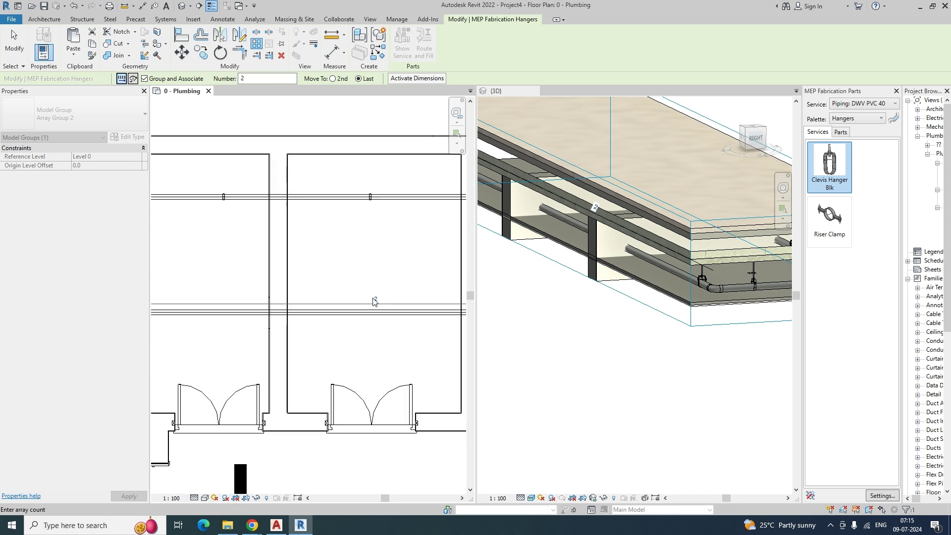
{"action": "scroll", "coordinate": [377, 302], "scroll_direction": "up", "scroll_amount": 3}
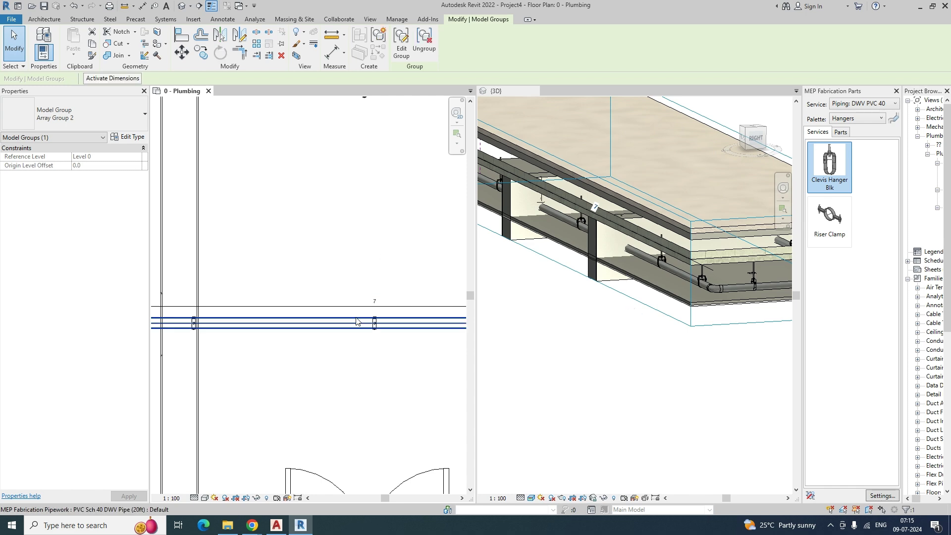
{"action": "key", "text": "Escape"}
{"action": "scroll", "coordinate": [347, 325], "scroll_direction": "down", "scroll_amount": 4}
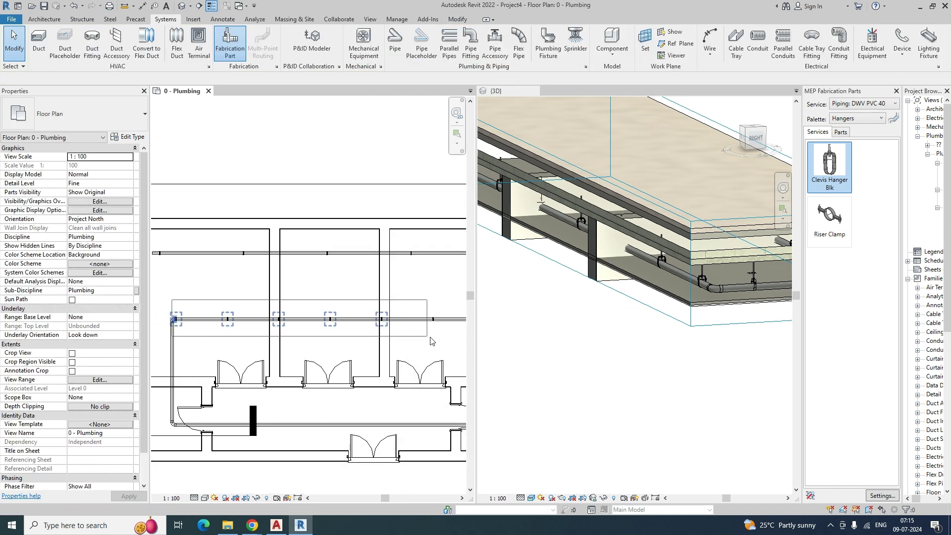
{"action": "left_click_drag", "start_coordinate": [449, 339], "coordinate": [449, 338]}
{"action": "left_click", "coordinate": [651, 327]}
{"action": "middle_click_drag", "start_coordinate": [685, 317], "coordinate": [650, 337], "text": "shift"}
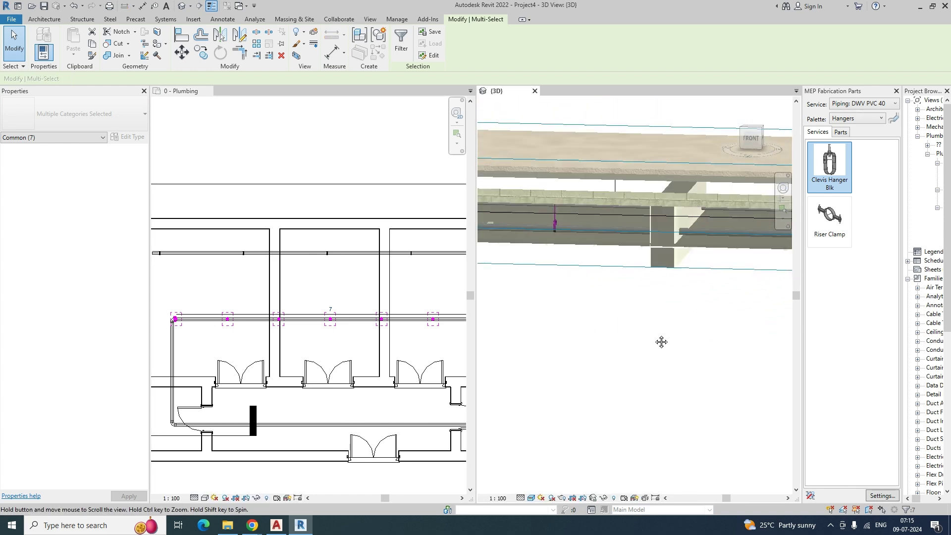
{"action": "scroll", "coordinate": [257, 327], "scroll_direction": "down", "scroll_amount": 2}
{"action": "left_click", "coordinate": [246, 301]}
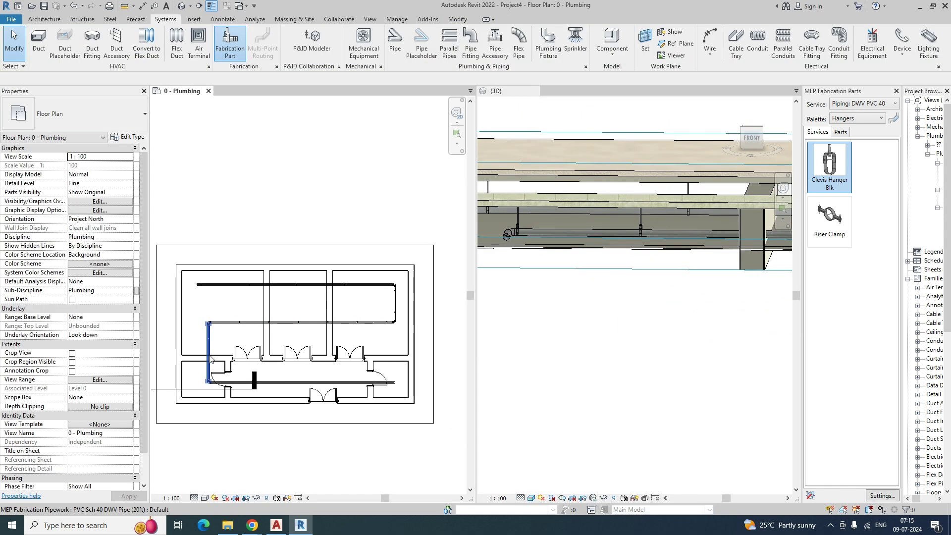
Place two clevis hangers on the pipe connecting the second and third runs, near its upper elbow and about 2280 mm from its upper end
{"action": "scroll", "coordinate": [228, 339], "scroll_direction": "up", "scroll_amount": 4}
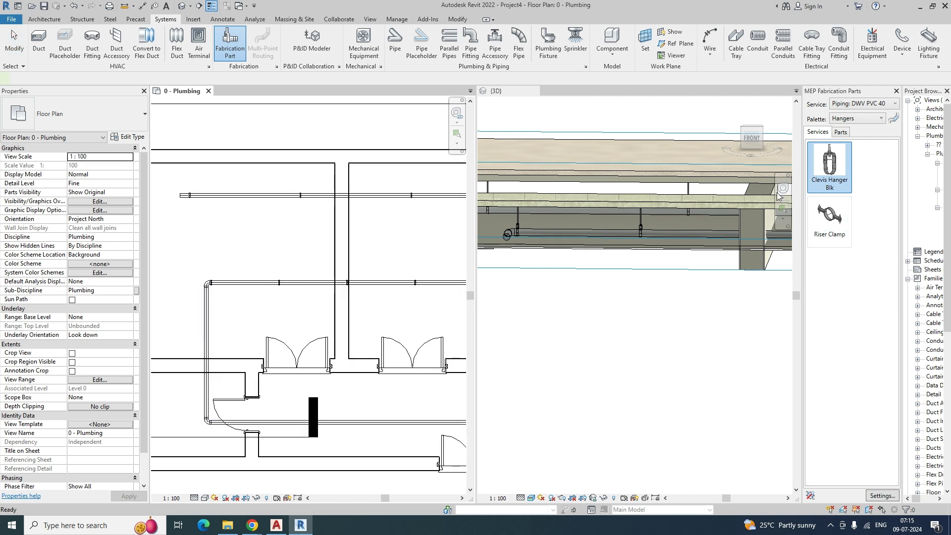
{"action": "left_click", "coordinate": [821, 172]}
{"action": "scroll", "coordinate": [204, 297], "scroll_direction": "up", "scroll_amount": 4}
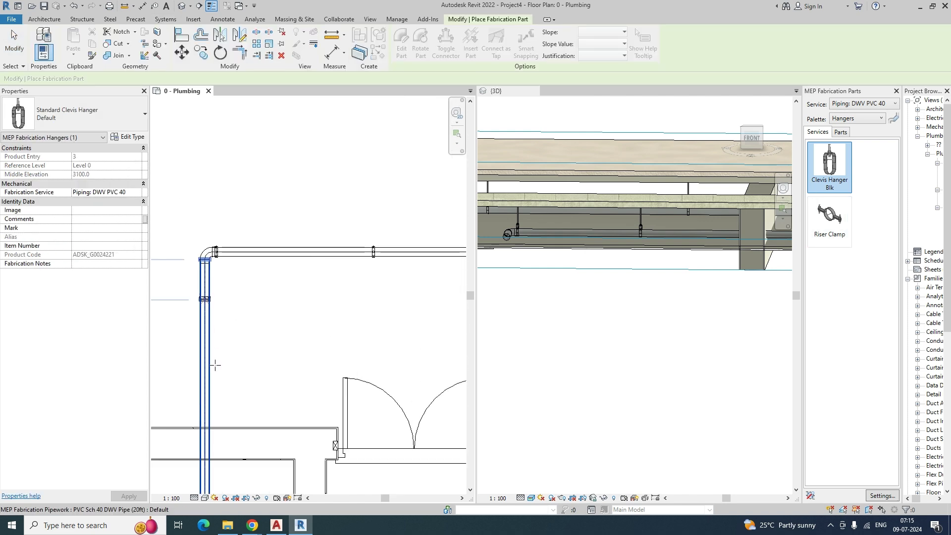
{"action": "middle_click_drag", "start_coordinate": [212, 351], "coordinate": [298, 250]}
{"action": "scroll", "coordinate": [290, 390], "scroll_direction": "down", "scroll_amount": 6}
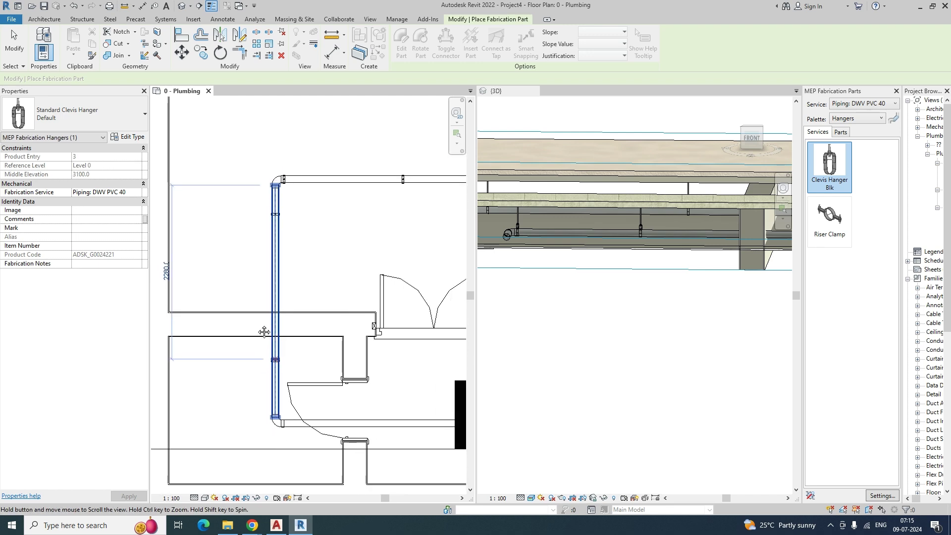
{"action": "key", "text": "Escape"}
{"action": "key", "text": "Escape"}
{"action": "scroll", "coordinate": [196, 347], "scroll_direction": "down", "scroll_amount": 2}
{"action": "scroll", "coordinate": [197, 347], "scroll_direction": "down", "scroll_amount": 1}
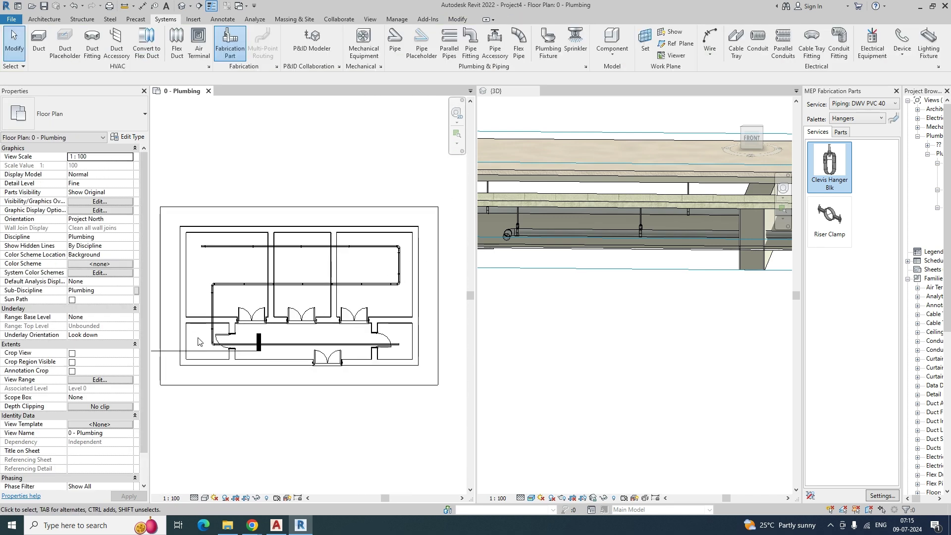
Isolate the lowest horizontal pipe run in plan with a 3D selection box and orbit around it
{"action": "left_click_drag", "start_coordinate": [197, 339], "coordinate": [409, 362]}
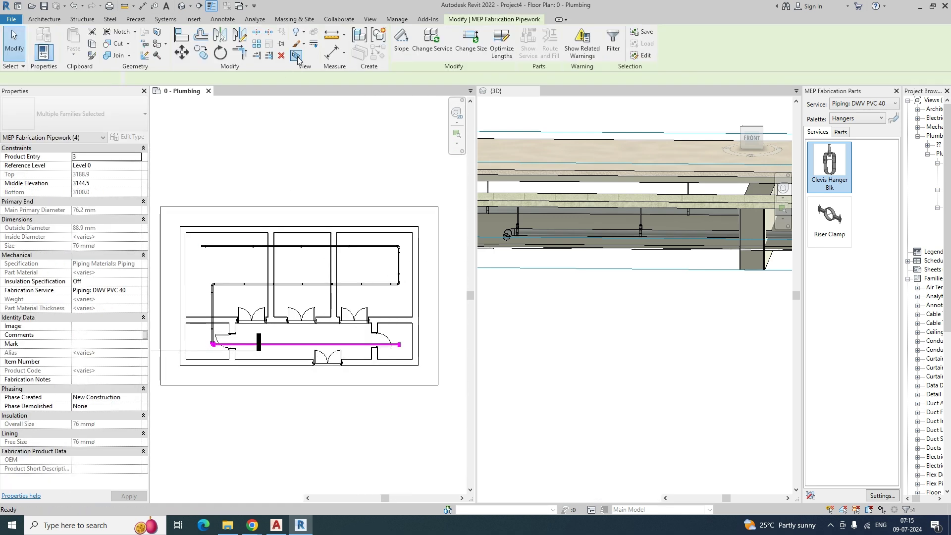
{"action": "left_click", "coordinate": [297, 56]}
{"action": "middle_click_drag", "start_coordinate": [548, 354], "coordinate": [633, 377], "text": "shift"}
{"action": "scroll", "coordinate": [638, 308], "scroll_direction": "up", "scroll_amount": 1}
{"action": "left_click", "coordinate": [635, 340]}
{"action": "middle_click_drag", "start_coordinate": [634, 340], "coordinate": [675, 340], "text": "shift"}
{"action": "scroll", "coordinate": [547, 363], "scroll_direction": "up", "scroll_amount": 2}
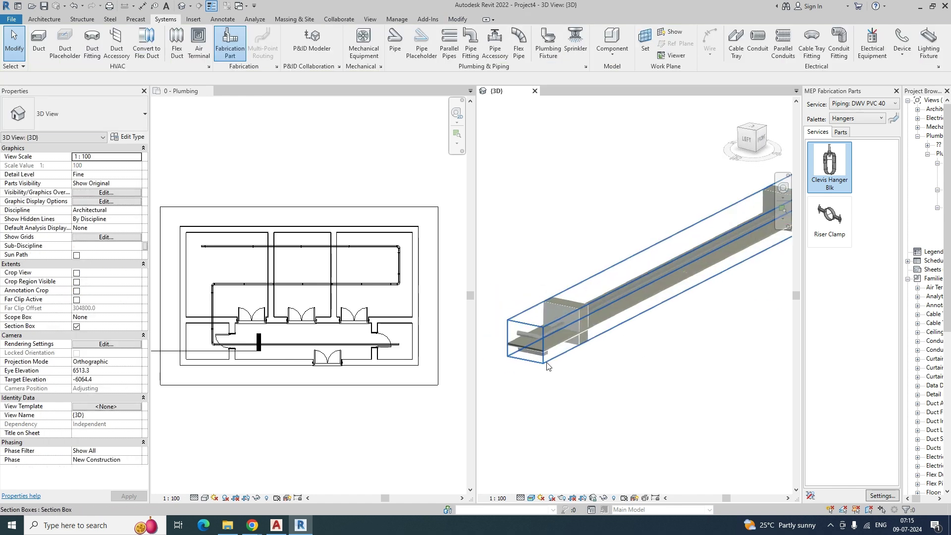
Try the Consistent Colors, Realistic and Shaded visual styles in the plumbing floor plan
{"action": "left_click", "coordinate": [205, 498]}
{"action": "left_click", "coordinate": [215, 478]}
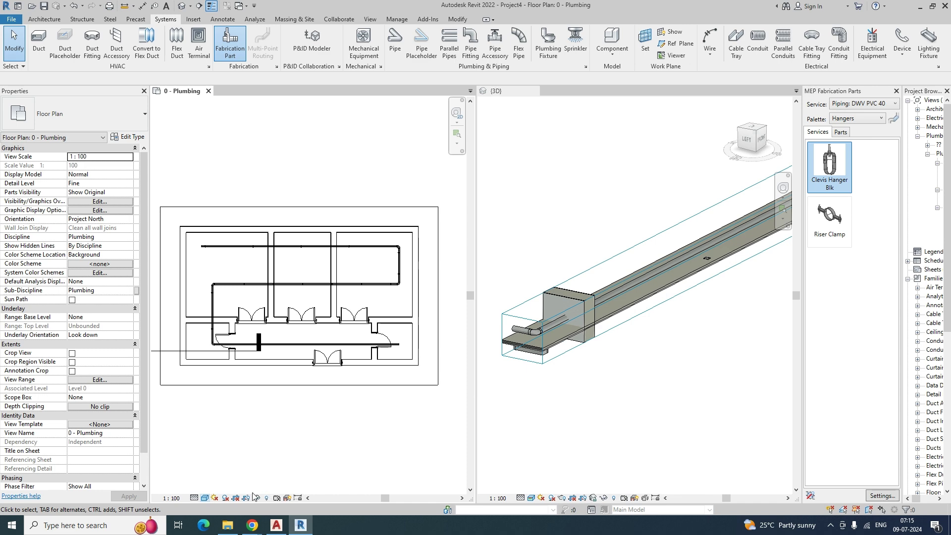
{"action": "left_click", "coordinate": [206, 498]}
{"action": "left_click", "coordinate": [237, 487]}
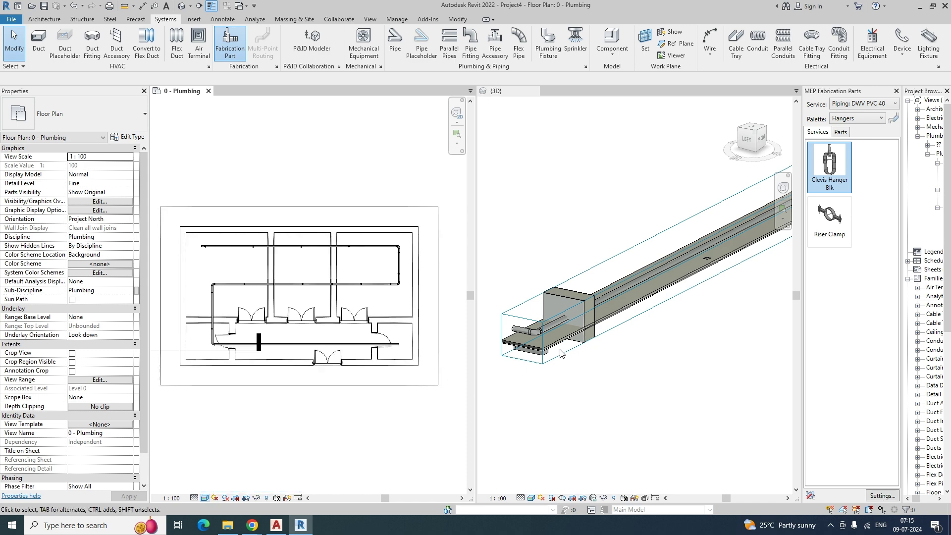
{"action": "scroll", "coordinate": [565, 351], "scroll_direction": "up", "scroll_amount": 1}
{"action": "scroll", "coordinate": [587, 347], "scroll_direction": "down", "scroll_amount": 1}
{"action": "left_click", "coordinate": [205, 498]}
{"action": "left_click", "coordinate": [216, 469]}
{"action": "scroll", "coordinate": [576, 339], "scroll_direction": "up", "scroll_amount": 1}
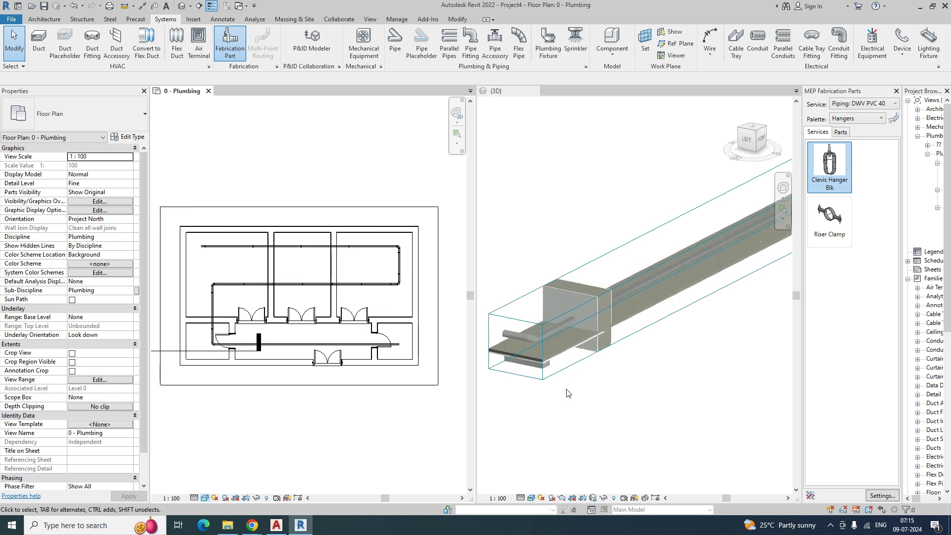
Set the visual style of both the plumbing floor plan and the 3D view to Realistic
{"action": "left_click", "coordinate": [206, 498]}
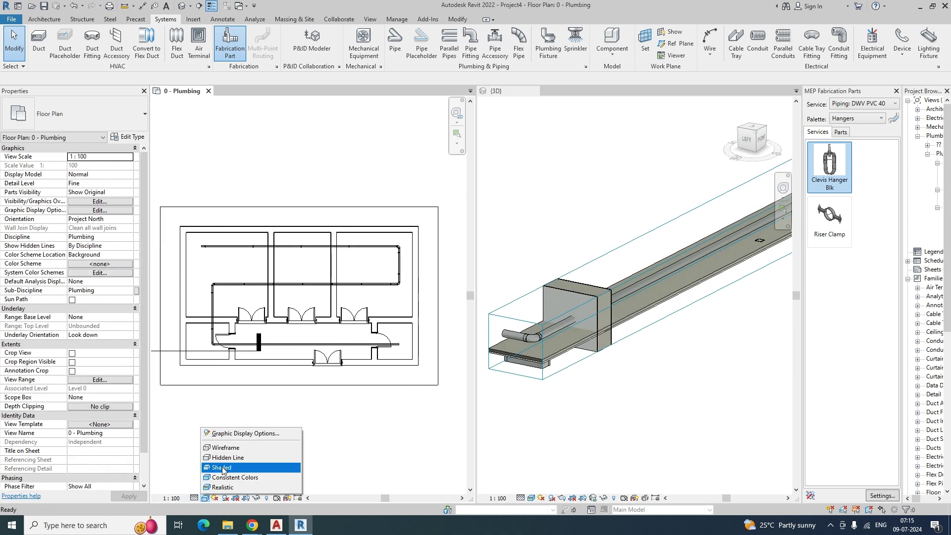
{"action": "left_click", "coordinate": [223, 488]}
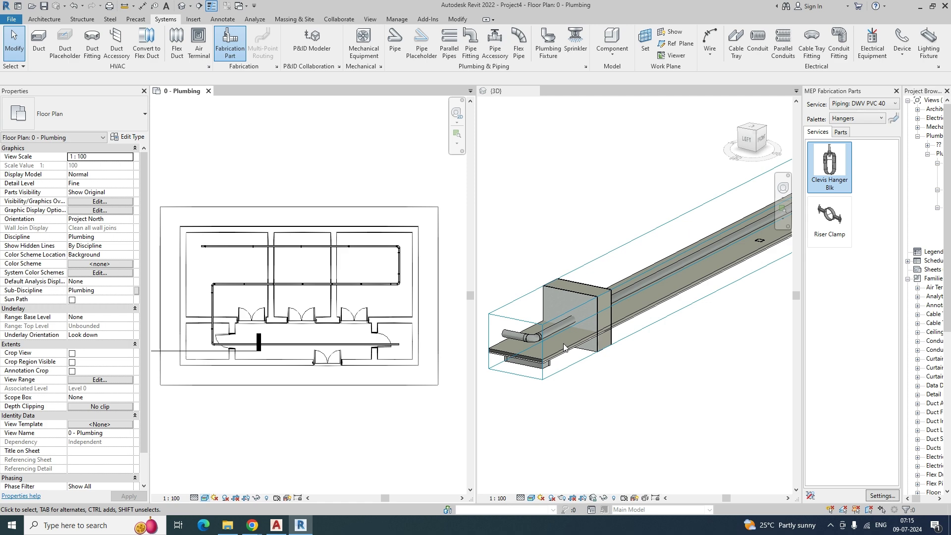
{"action": "left_click", "coordinate": [610, 364]}
{"action": "left_click", "coordinate": [531, 498]}
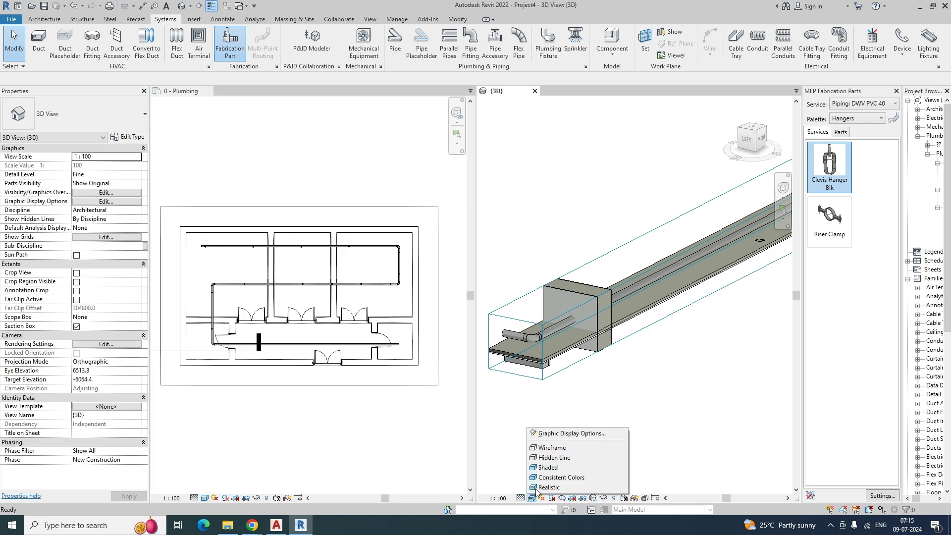
{"action": "left_click", "coordinate": [549, 488]}
{"action": "middle_click_drag", "start_coordinate": [590, 375], "coordinate": [641, 376], "text": "shift"}
Examine the third pipe run in the floor plan and in the isolated 3D view
{"action": "left_click", "coordinate": [334, 386]}
{"action": "scroll", "coordinate": [222, 343], "scroll_direction": "up", "scroll_amount": 2}
{"action": "scroll", "coordinate": [238, 355], "scroll_direction": "up", "scroll_amount": 1}
{"action": "middle_click_drag", "start_coordinate": [306, 363], "coordinate": [272, 308]}
{"action": "left_click", "coordinate": [243, 284]}
{"action": "scroll", "coordinate": [250, 346], "scroll_direction": "down", "scroll_amount": 1}
{"action": "scroll", "coordinate": [249, 343], "scroll_direction": "down", "scroll_amount": 2}
{"action": "left_click", "coordinate": [683, 346]}
{"action": "middle_click_drag", "start_coordinate": [693, 349], "coordinate": [616, 364]}
{"action": "key", "text": "Escape"}
Place a clevis hanger on the third horizontal run, just after the elbow from the connecting pipe
{"action": "scroll", "coordinate": [214, 318], "scroll_direction": "up", "scroll_amount": 3}
{"action": "scroll", "coordinate": [201, 308], "scroll_direction": "up", "scroll_amount": 1}
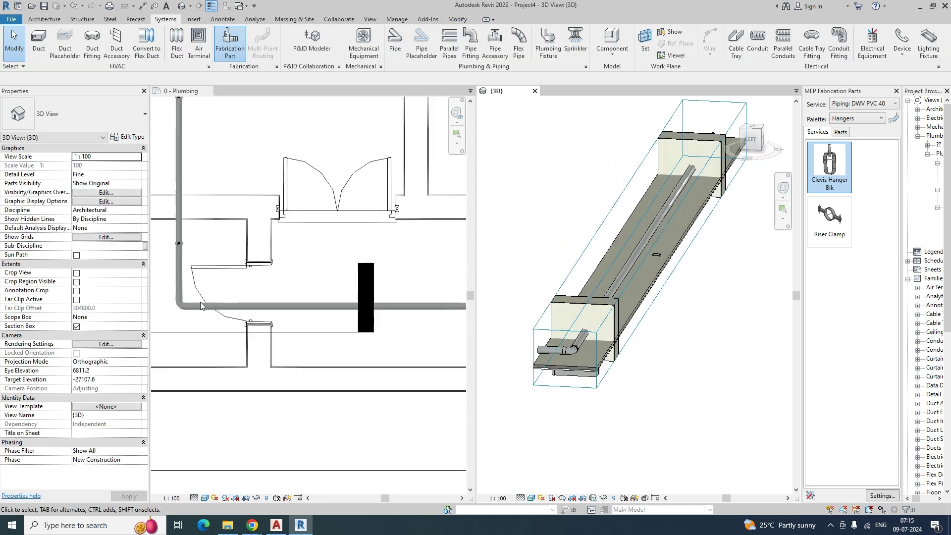
{"action": "left_click", "coordinate": [836, 167]}
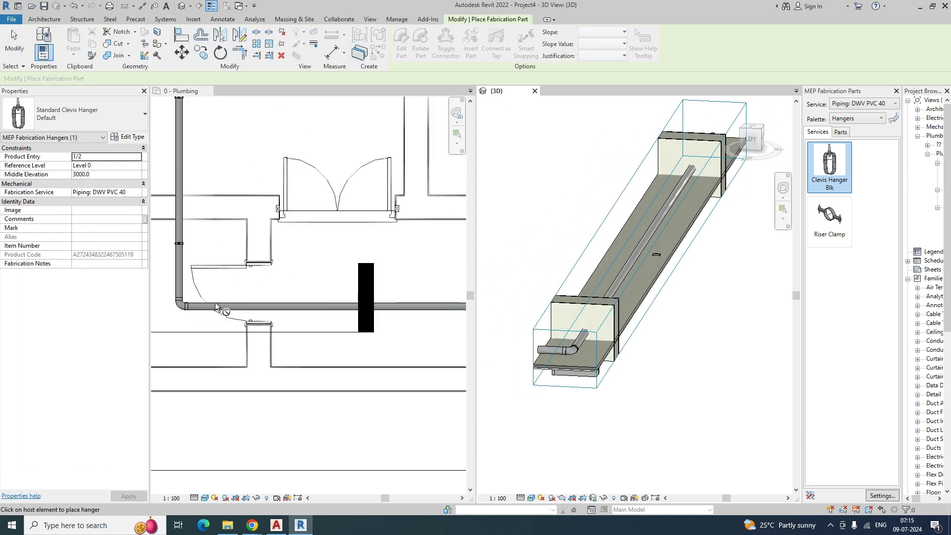
{"action": "left_click", "coordinate": [290, 280]}
{"action": "left_click", "coordinate": [841, 178]}
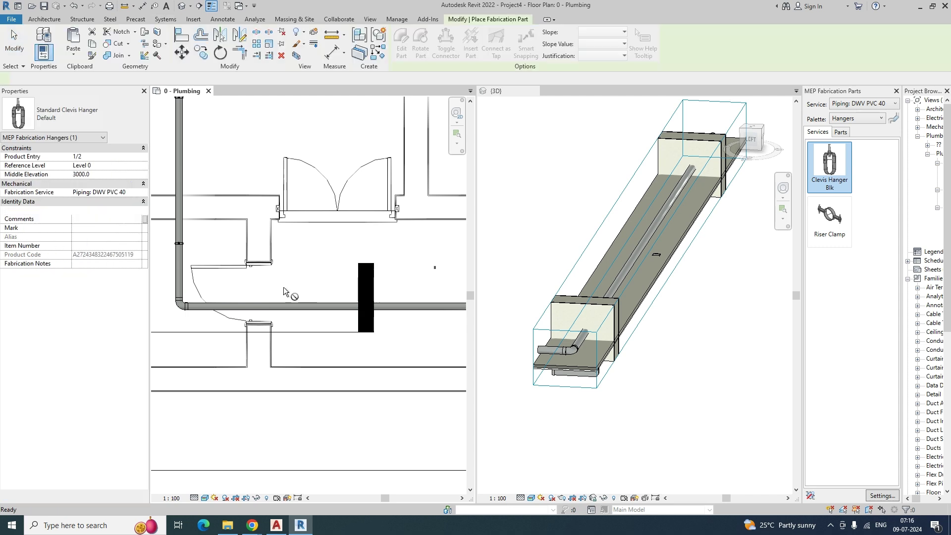
{"action": "scroll", "coordinate": [202, 308], "scroll_direction": "up", "scroll_amount": 2}
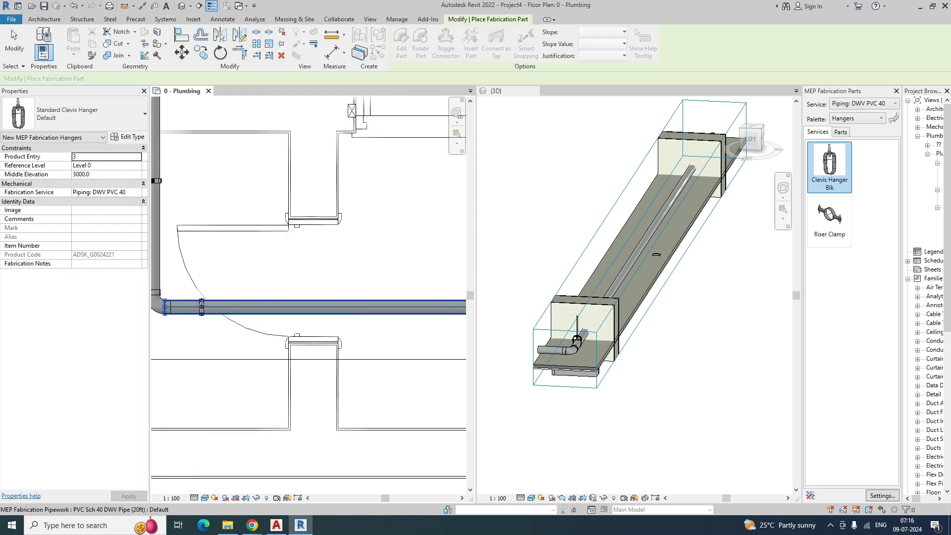
{"action": "left_click", "coordinate": [202, 307]}
Extend the 3D section box upward to include the slab above the third pipe run
{"action": "left_click", "coordinate": [626, 289]}
{"action": "left_click", "coordinate": [638, 218]}
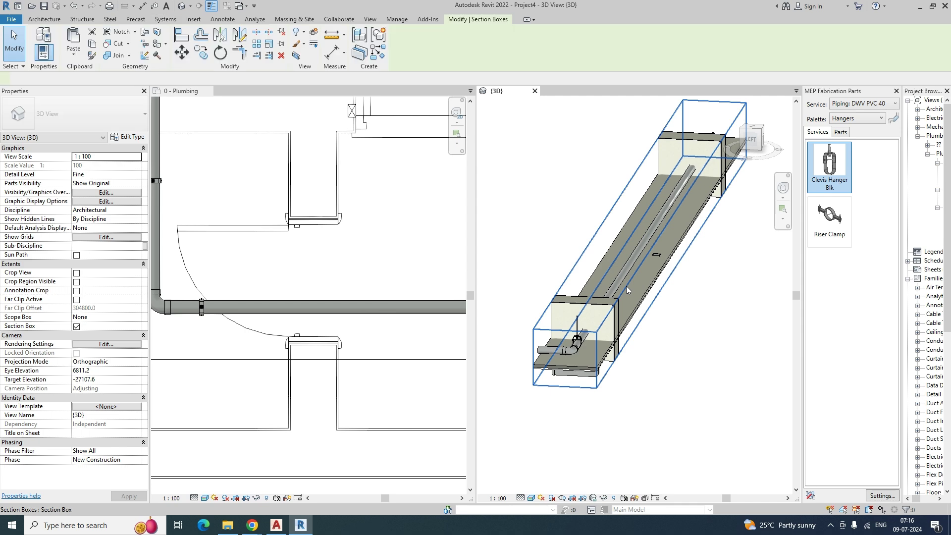
{"action": "left_click_drag", "start_coordinate": [640, 212], "coordinate": [639, 195]}
{"action": "middle_click_drag", "start_coordinate": [575, 346], "coordinate": [592, 324], "text": "shift"}
{"action": "middle_click_drag", "start_coordinate": [640, 300], "coordinate": [627, 379]}
{"action": "key", "text": "Escape"}
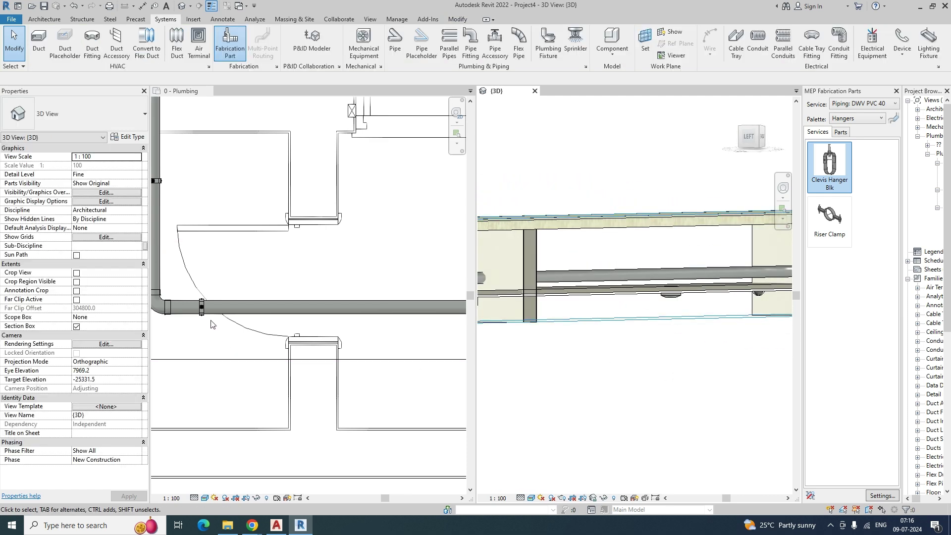
Array the hanger on the third run linearly from its midpoint, with the last copy at the pipe's far end
{"action": "scroll", "coordinate": [201, 320], "scroll_direction": "up", "scroll_amount": 4}
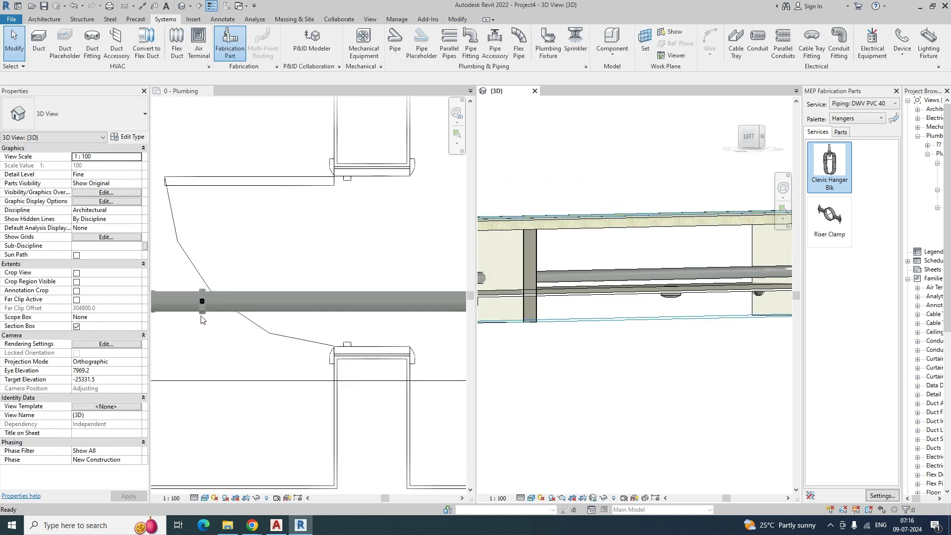
{"action": "left_click", "coordinate": [218, 340]}
{"action": "left_click", "coordinate": [201, 280]}
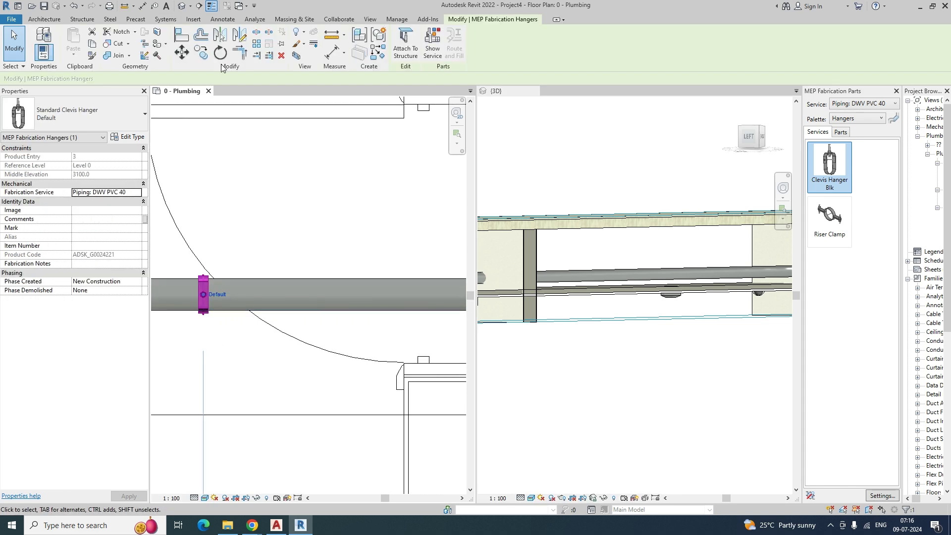
{"action": "left_click", "coordinate": [256, 44]}
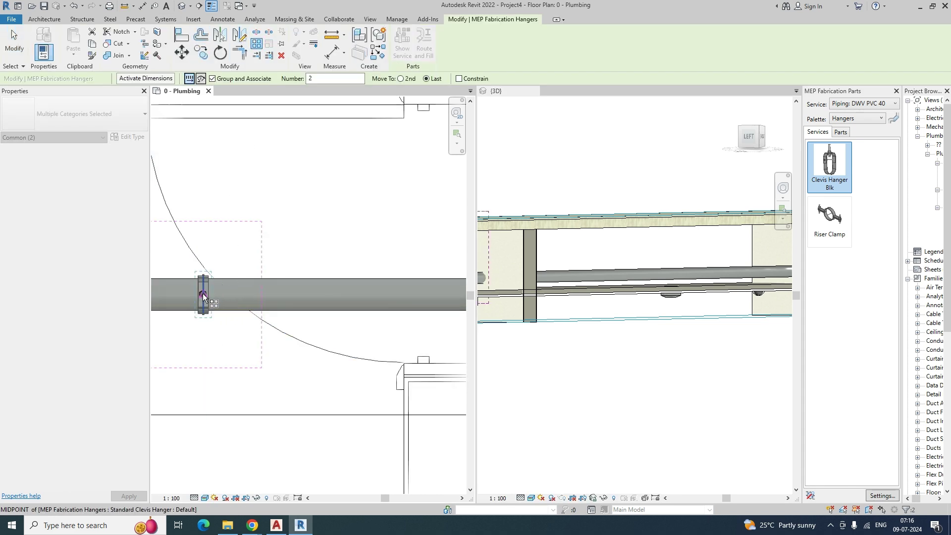
{"action": "left_click", "coordinate": [203, 294]}
{"action": "scroll", "coordinate": [214, 292], "scroll_direction": "down", "scroll_amount": 6}
{"action": "middle_click_drag", "start_coordinate": [405, 292], "coordinate": [222, 290]}
{"action": "scroll", "coordinate": [406, 280], "scroll_direction": "up", "scroll_amount": 5}
{"action": "left_click", "coordinate": [408, 280]}
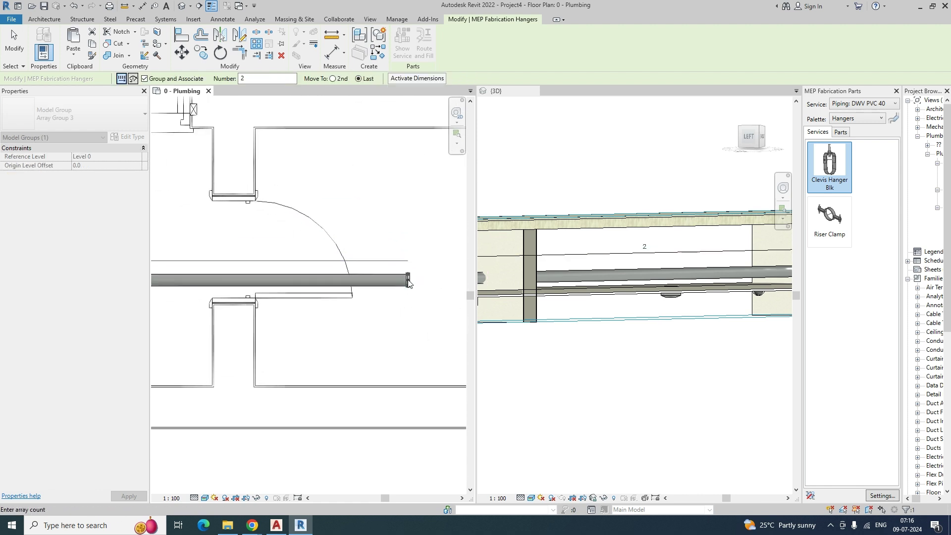
Set the third run's hanger array count to 6 and inspect the hangers under the slab in 3D
{"action": "scroll", "coordinate": [396, 283], "scroll_direction": "down", "scroll_amount": 6}
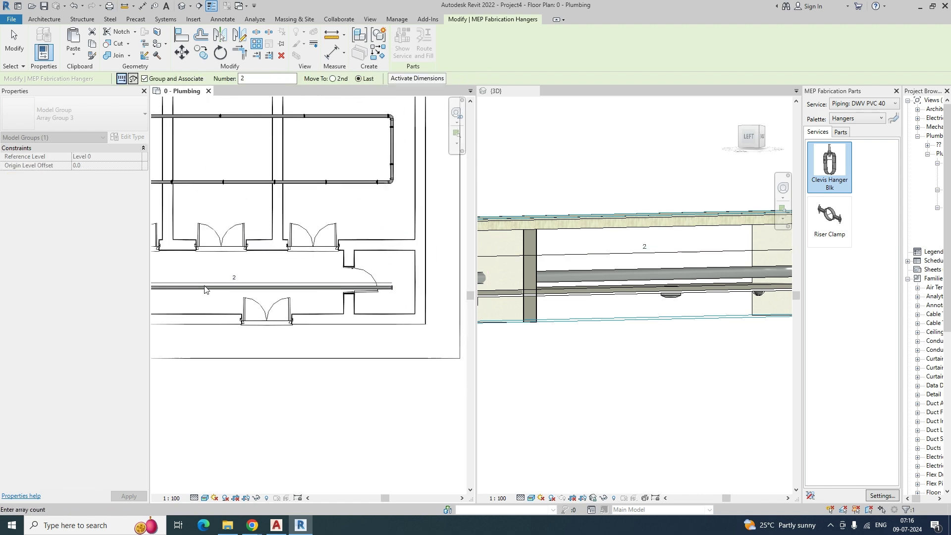
{"action": "scroll", "coordinate": [210, 290], "scroll_direction": "up", "scroll_amount": 3}
{"action": "scroll", "coordinate": [636, 320], "scroll_direction": "down", "scroll_amount": 3}
{"action": "scroll", "coordinate": [586, 320], "scroll_direction": "down", "scroll_amount": 1}
{"action": "scroll", "coordinate": [658, 317], "scroll_direction": "up", "scroll_amount": 1}
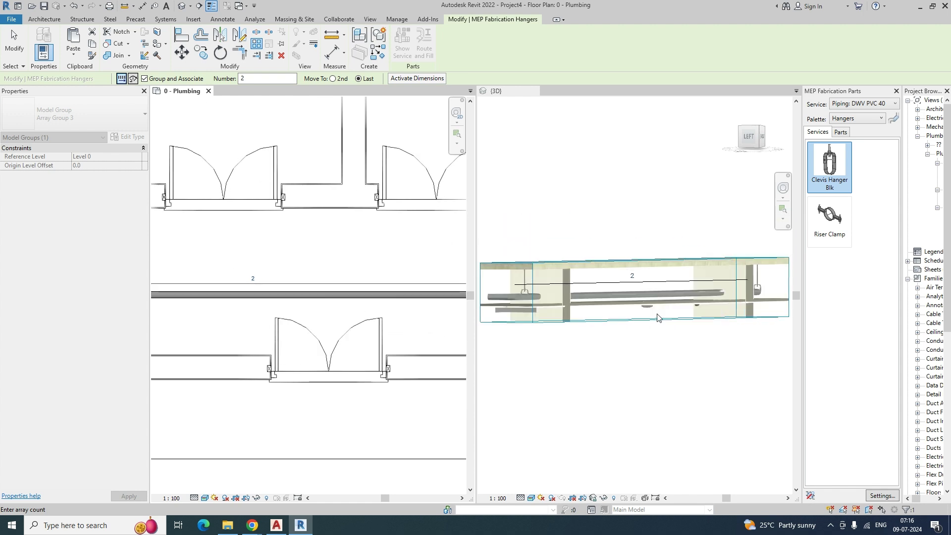
{"action": "left_click", "coordinate": [257, 280]}
{"action": "left_click", "coordinate": [254, 281]}
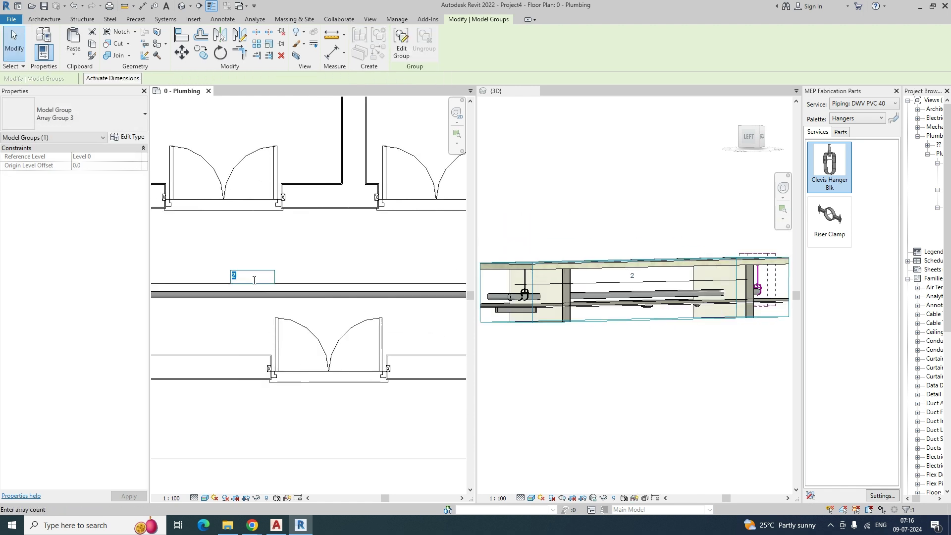
{"action": "type", "text": "6"}
{"action": "key", "text": "Return"}
{"action": "middle_click", "coordinate": [641, 387]}
{"action": "middle_click_drag", "start_coordinate": [662, 380], "coordinate": [753, 397], "text": "shift"}
{"action": "scroll", "coordinate": [718, 399], "scroll_direction": "up", "scroll_amount": 8}
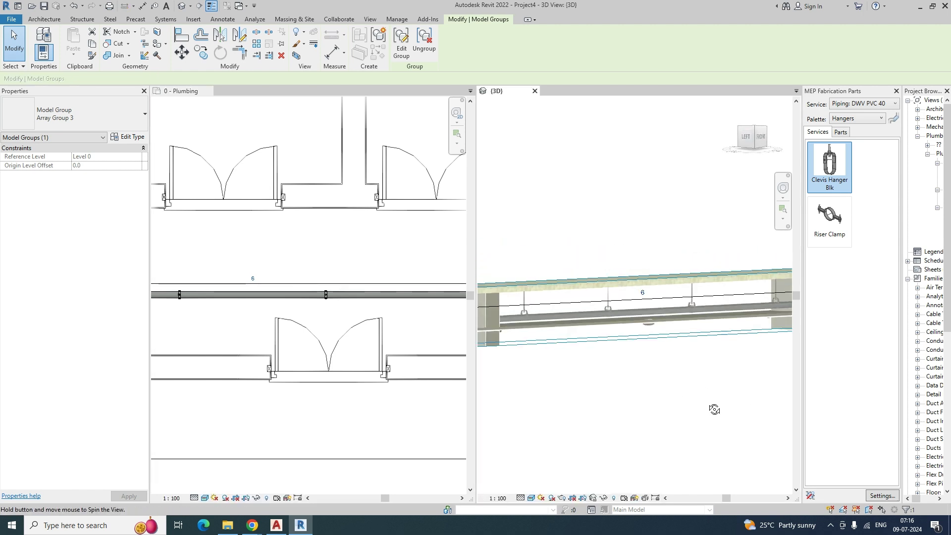
{"action": "scroll", "coordinate": [569, 306], "scroll_direction": "down", "scroll_amount": 10}
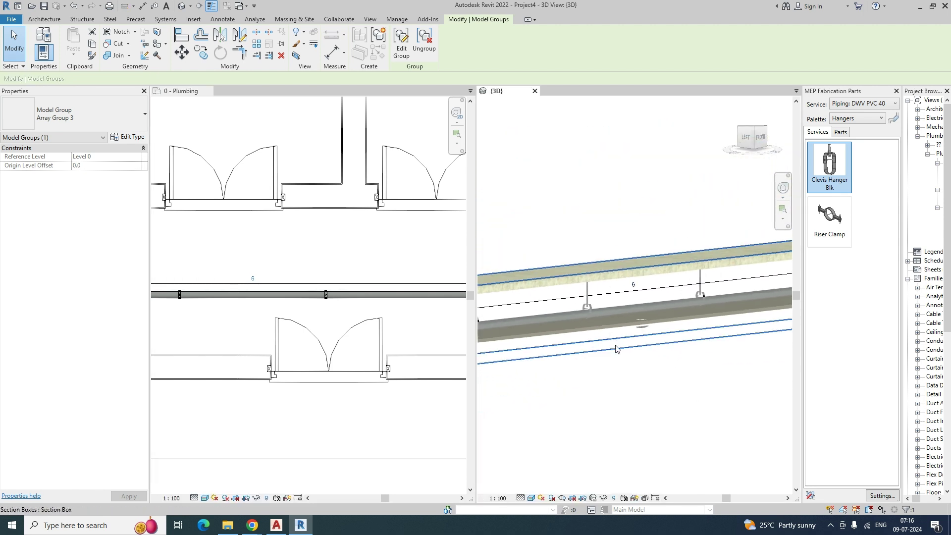
Examine the hanger placement along all the pipe runs in the floor plan
{"action": "key", "text": "Escape"}
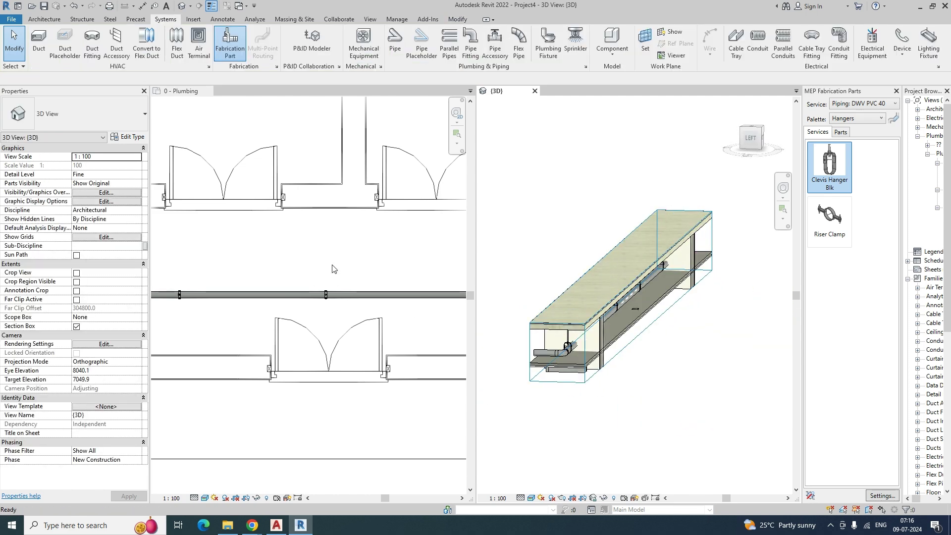
{"action": "scroll", "coordinate": [319, 298], "scroll_direction": "down", "scroll_amount": 3}
{"action": "middle_click_drag", "start_coordinate": [324, 318], "coordinate": [380, 348]}
{"action": "middle_click_drag", "start_coordinate": [291, 304], "coordinate": [355, 325]}
{"action": "scroll", "coordinate": [230, 272], "scroll_direction": "up", "scroll_amount": 2}
{"action": "scroll", "coordinate": [261, 282], "scroll_direction": "down", "scroll_amount": 3}
{"action": "middle_click_drag", "start_coordinate": [336, 267], "coordinate": [271, 279]}
{"action": "scroll", "coordinate": [291, 218], "scroll_direction": "up", "scroll_amount": 4}
{"action": "left_click", "coordinate": [329, 211]}
{"action": "left_click", "coordinate": [349, 240]}
{"action": "scroll", "coordinate": [349, 241], "scroll_direction": "down", "scroll_amount": 3}
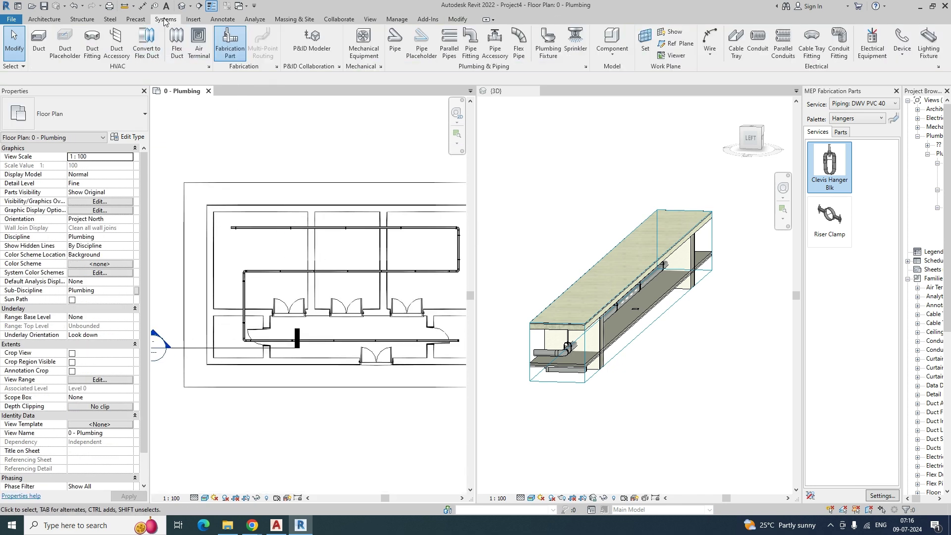
Draw an 88.9 mm pipe at 3100 mm middle elevation, winding through the rooms in three horizontal runs beside the existing pipework
{"action": "left_click", "coordinate": [399, 43]}
{"action": "left_click", "coordinate": [100, 113]}
{"action": "left_click", "coordinate": [99, 114]}
{"action": "left_click", "coordinate": [142, 80]}
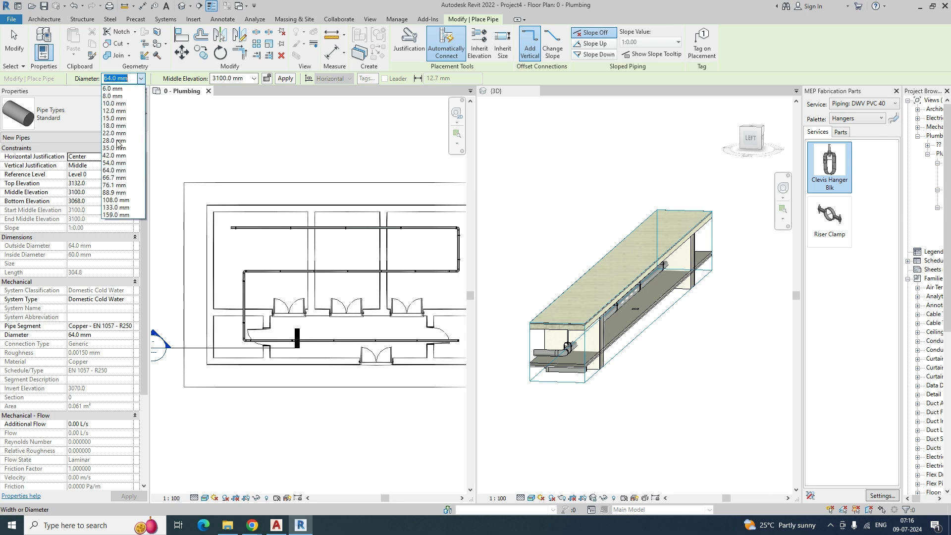
{"action": "left_click", "coordinate": [115, 193]}
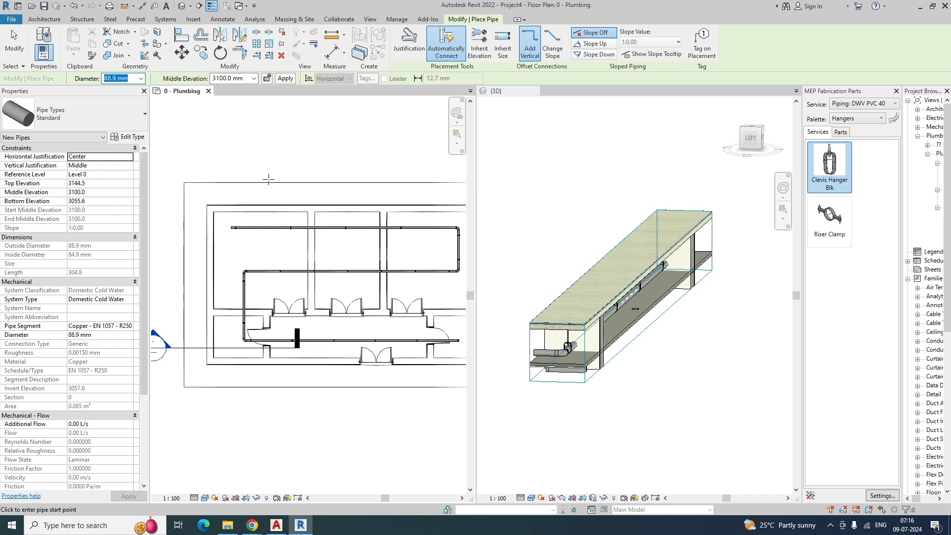
{"action": "left_click", "coordinate": [228, 242]}
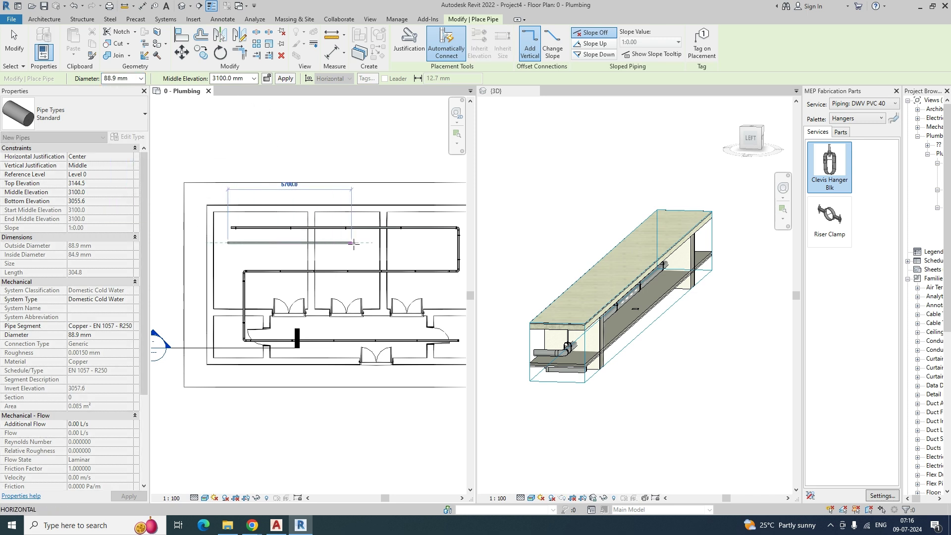
{"action": "left_click", "coordinate": [441, 258]}
{"action": "left_click", "coordinate": [232, 258]}
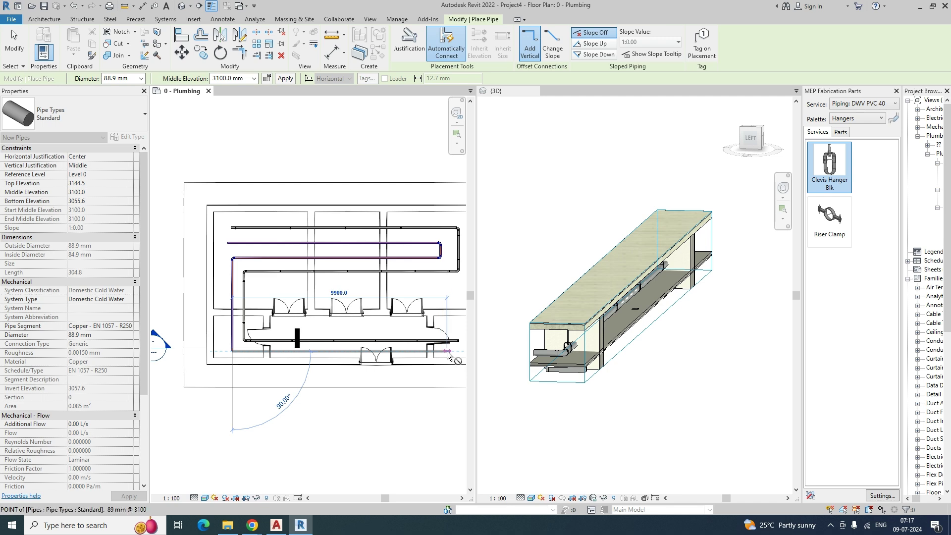
{"action": "key", "text": "Escape"}
{"action": "key", "text": "Escape"}
{"action": "scroll", "coordinate": [377, 333], "scroll_direction": "down", "scroll_amount": 1}
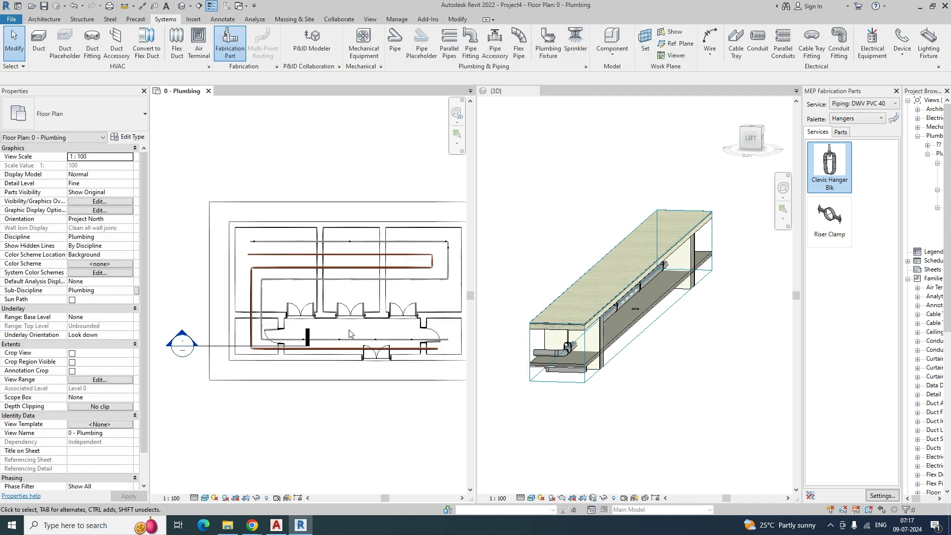
Extend the 3D section box sideways to include the new pipe beside the existing hanger
{"action": "left_click", "coordinate": [646, 278]}
{"action": "key", "text": "Escape"}
{"action": "left_click", "coordinate": [640, 276]}
{"action": "left_click_drag", "start_coordinate": [648, 297], "coordinate": [687, 317]}
{"action": "middle_click_drag", "start_coordinate": [602, 394], "coordinate": [578, 347], "text": "shift"}
{"action": "scroll", "coordinate": [556, 344], "scroll_direction": "up", "scroll_amount": 1}
{"action": "key", "text": "Escape"}
{"action": "scroll", "coordinate": [289, 270], "scroll_direction": "up", "scroll_amount": 2}
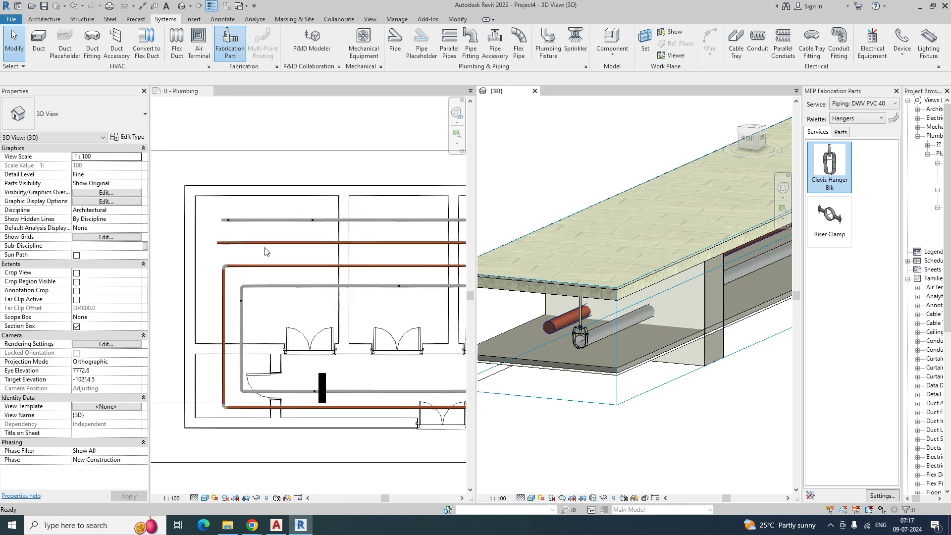
Select the whole new pipe network for Design to Fabrication with the Piping: DWV PVC 40 service and check its inline parts
{"action": "left_click", "coordinate": [272, 255]}
{"action": "left_click", "coordinate": [269, 243]}
{"action": "key", "text": "Tab"}
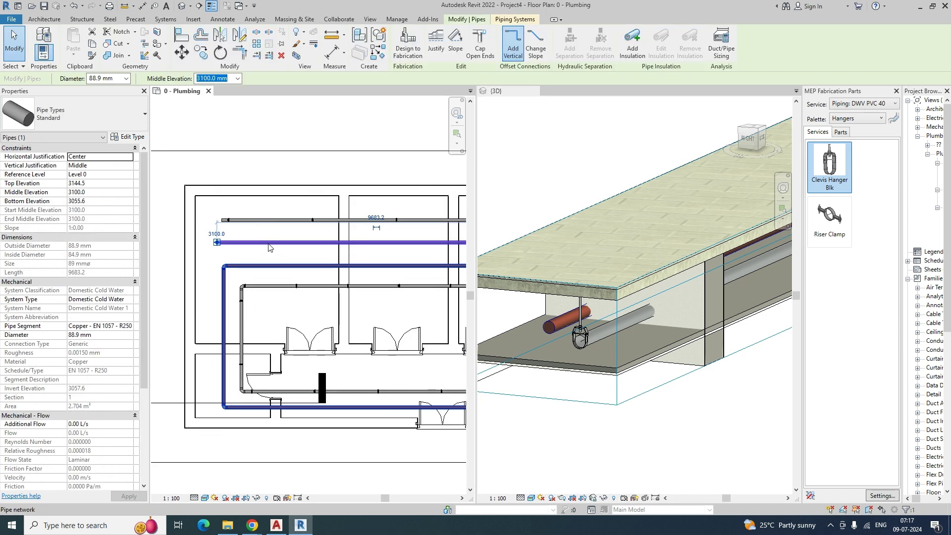
{"action": "left_click", "coordinate": [269, 245]}
{"action": "left_click", "coordinate": [407, 50]}
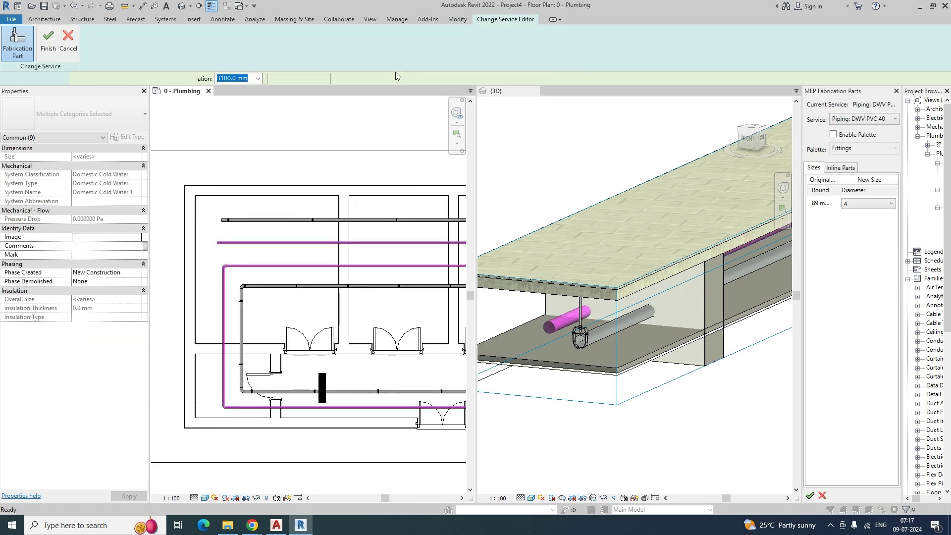
{"action": "left_click", "coordinate": [890, 122]}
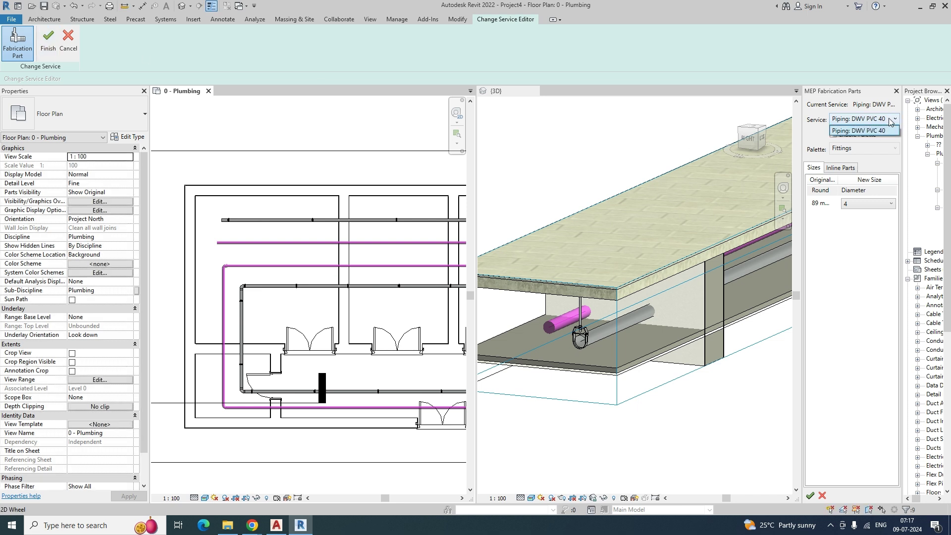
{"action": "left_click", "coordinate": [842, 168]}
{"action": "left_click", "coordinate": [815, 168]}
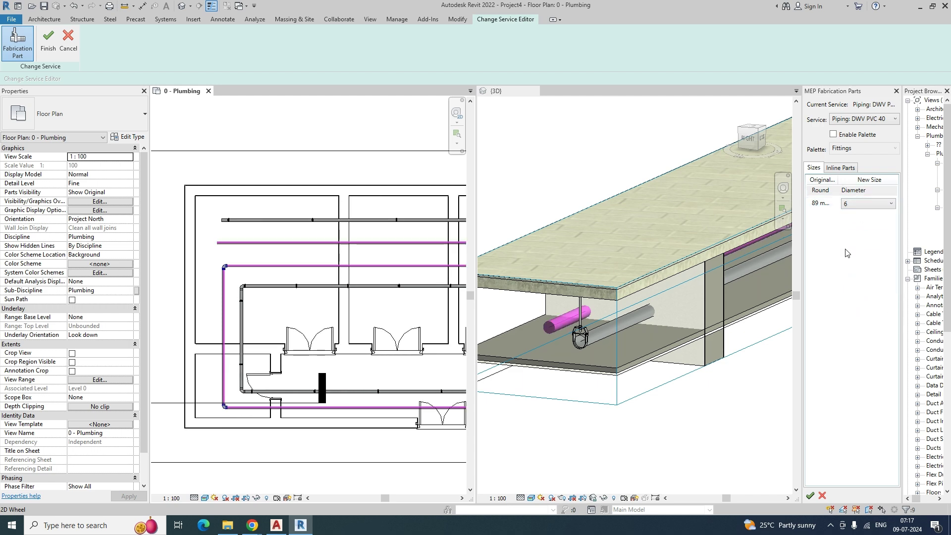
Set the new diameter for the 89 mm pipe to 16 and finish the fabrication conversion
{"action": "left_click", "coordinate": [554, 314]}
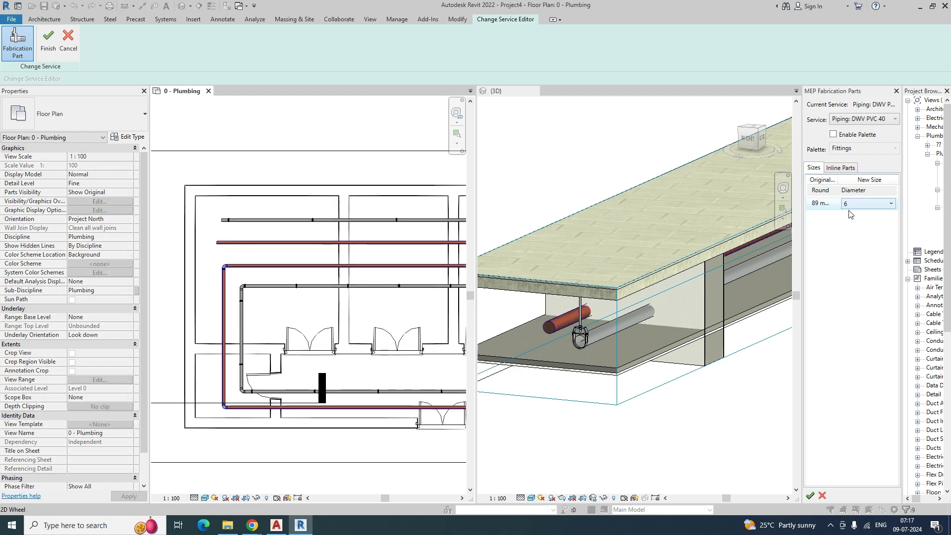
{"action": "left_click", "coordinate": [872, 204]}
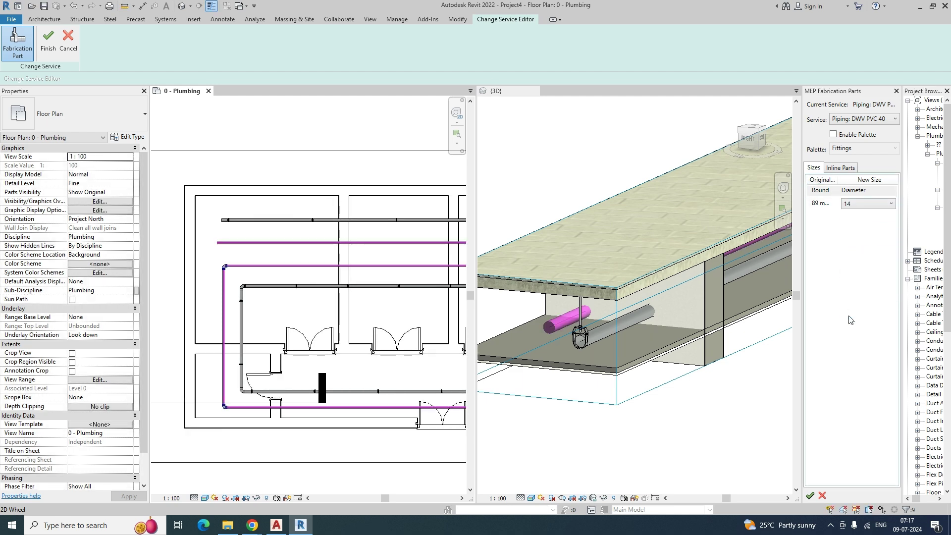
{"action": "left_click", "coordinate": [540, 384]}
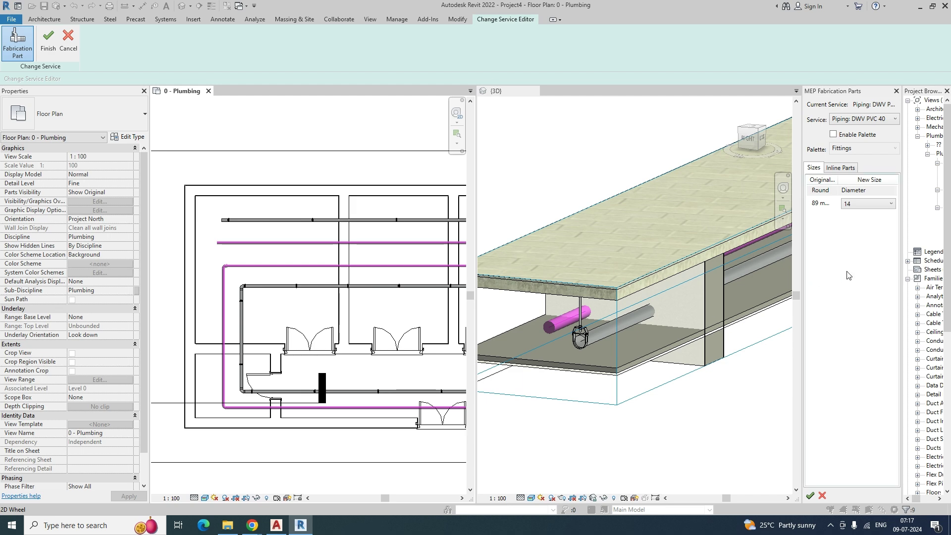
{"action": "left_click", "coordinate": [564, 409]}
{"action": "left_click", "coordinate": [876, 204]}
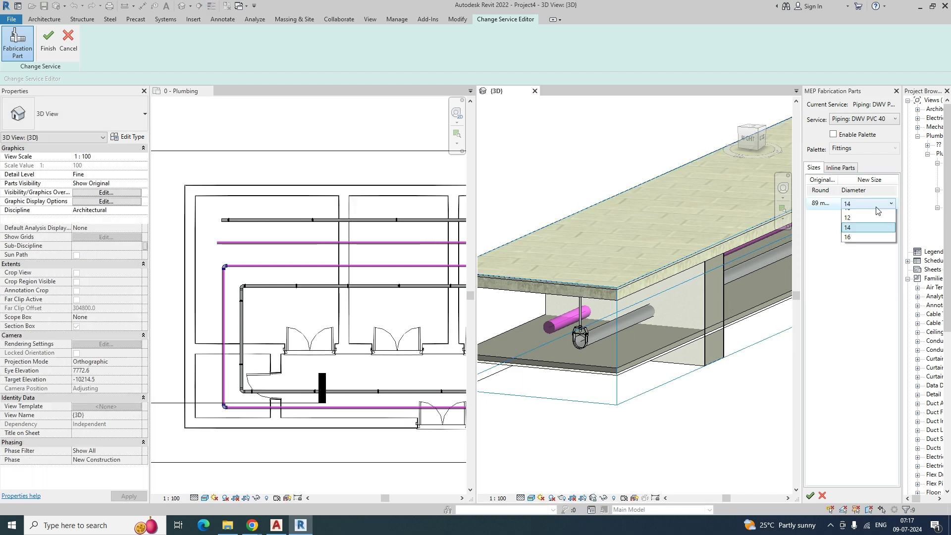
{"action": "left_click", "coordinate": [848, 324]}
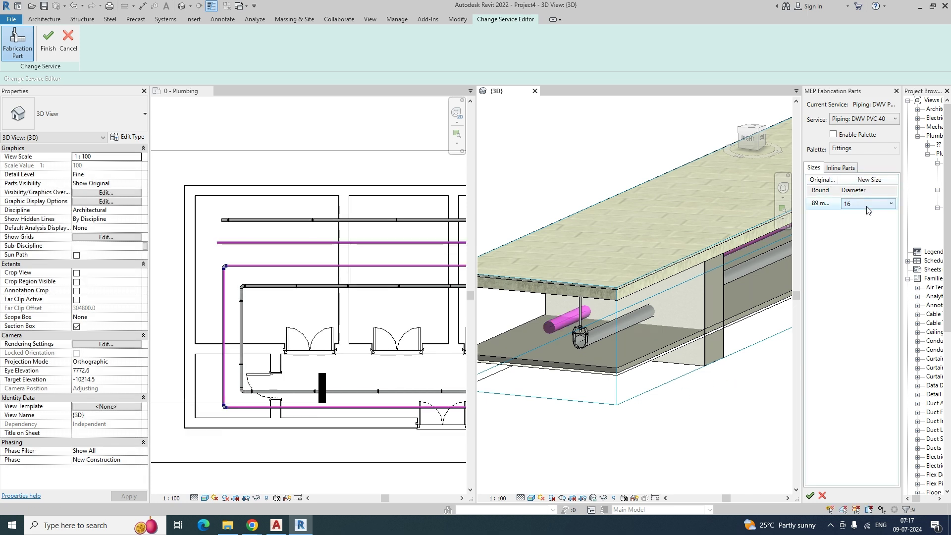
{"action": "left_click", "coordinate": [840, 168]}
{"action": "left_click", "coordinate": [815, 168]}
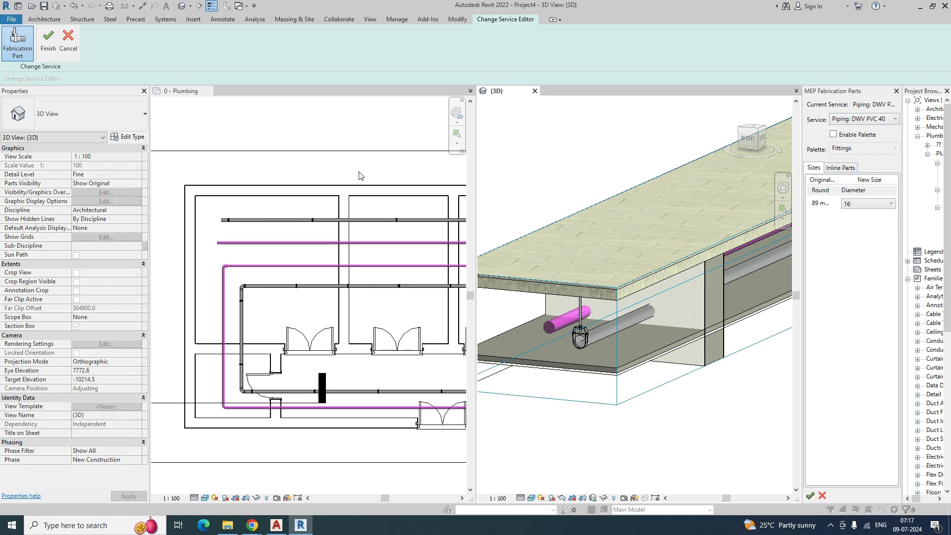
{"action": "left_click", "coordinate": [48, 44]}
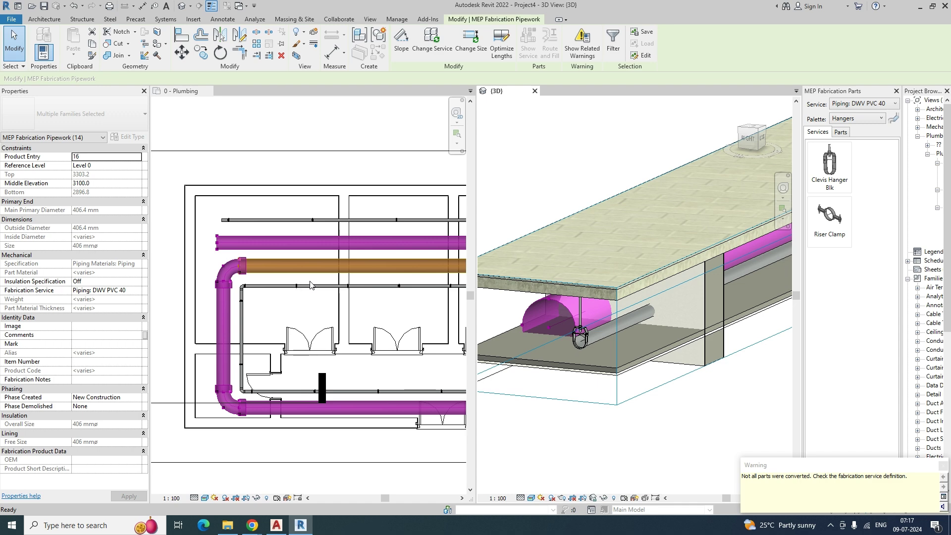
Extend the 3D section box downward to include the wall and doors beneath the converted pipe
{"action": "key", "text": "Escape"}
{"action": "middle_click_drag", "start_coordinate": [607, 369], "coordinate": [645, 313], "text": "shift"}
{"action": "scroll", "coordinate": [650, 312], "scroll_direction": "down", "scroll_amount": 2}
{"action": "left_click", "coordinate": [655, 308]}
{"action": "left_click_drag", "start_coordinate": [706, 254], "coordinate": [691, 408]}
{"action": "mouse_move", "coordinate": [637, 330]}
{"action": "middle_mouse_down", "text": "shift"}
{"action": "mouse_move", "coordinate": [710, 330]}
{"action": "mouse_move", "coordinate": [636, 327]}
{"action": "middle_mouse_up", "text": "shift"}
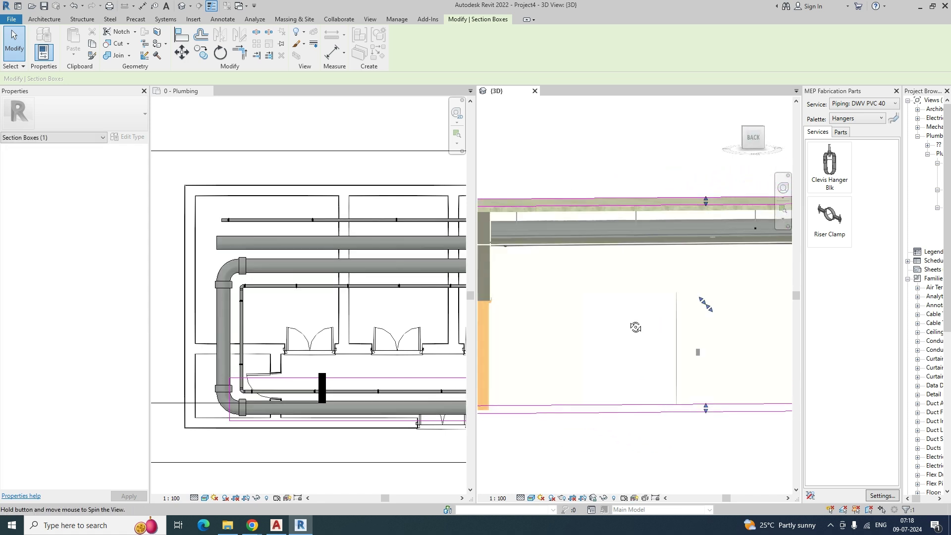
Orient the 3D view to the back and lower the third large pipe run to a middle elevation of 2700 mm
{"action": "left_click", "coordinate": [749, 144]}
{"action": "scroll", "coordinate": [538, 279], "scroll_direction": "up", "scroll_amount": 3}
{"action": "left_click", "coordinate": [569, 268]}
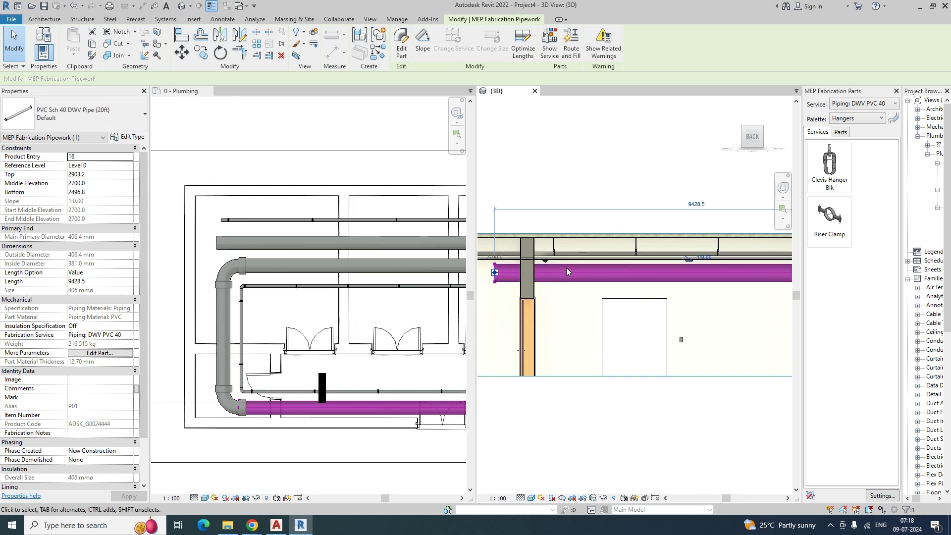
{"action": "left_click", "coordinate": [760, 425]}
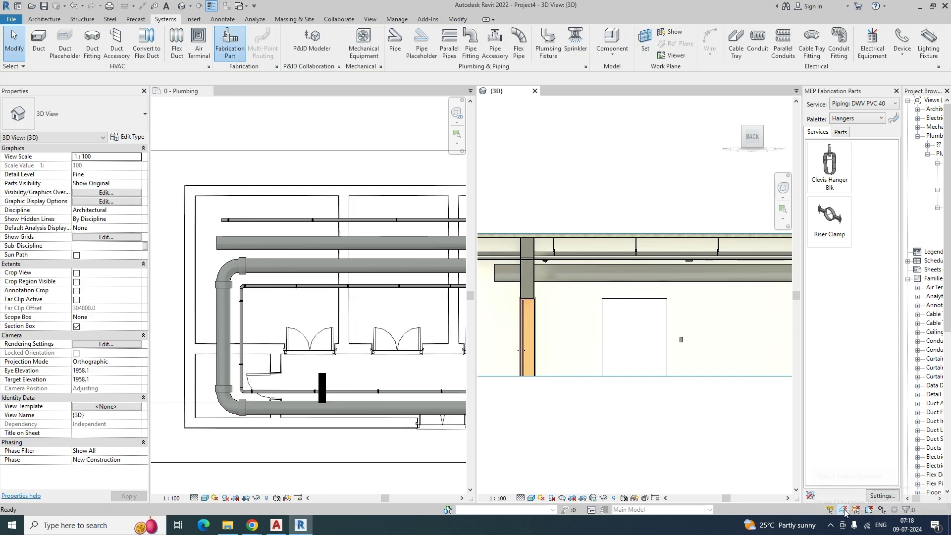
Check the height offset of the linked ceiling above the large pipe
{"action": "left_click", "coordinate": [598, 260]}
{"action": "key", "text": "Tab"}
{"action": "left_click", "coordinate": [598, 260]}
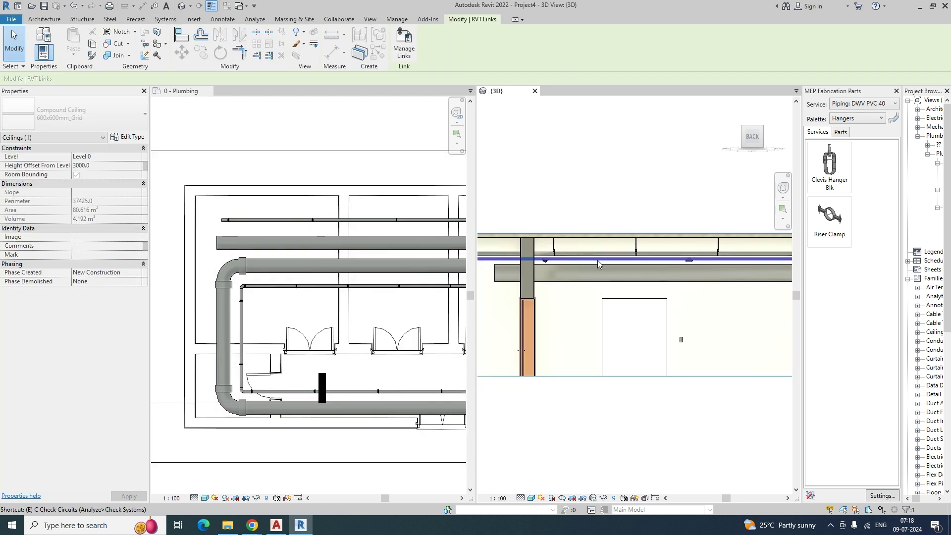
{"action": "key", "text": "Escape"}
Extend the 3D section box past the pipe elbow and across the adjoining rooms to include the remaining runs
{"action": "middle_click_drag", "start_coordinate": [597, 263], "coordinate": [733, 315], "text": "shift"}
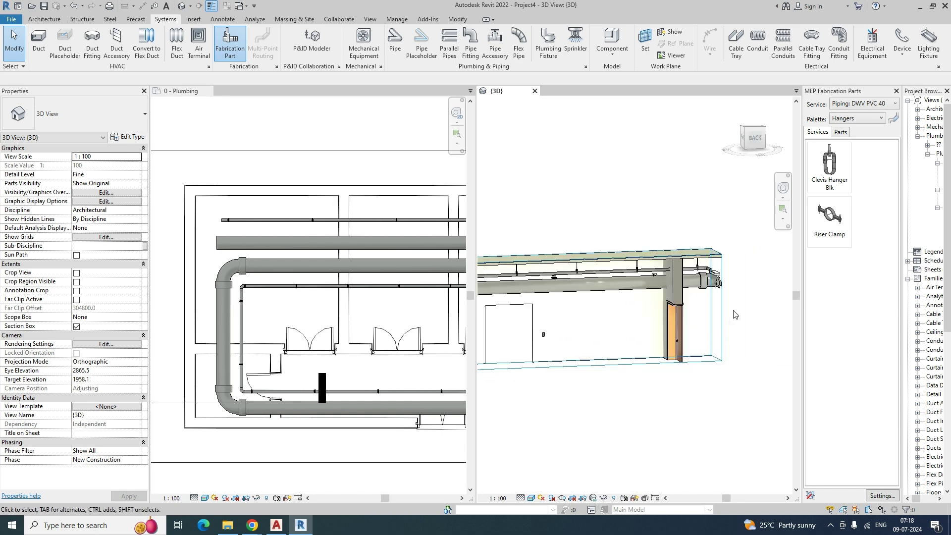
{"action": "left_click", "coordinate": [724, 317]}
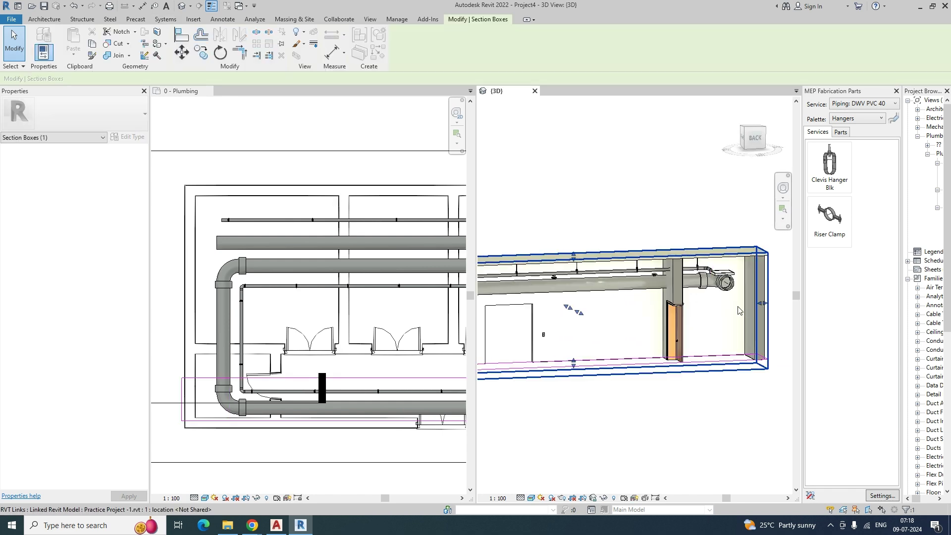
{"action": "middle_click_drag", "start_coordinate": [733, 318], "coordinate": [566, 273], "text": "shift"}
{"action": "left_click_drag", "start_coordinate": [566, 272], "coordinate": [650, 355]}
{"action": "middle_click_drag", "start_coordinate": [601, 362], "coordinate": [635, 306], "text": "shift"}
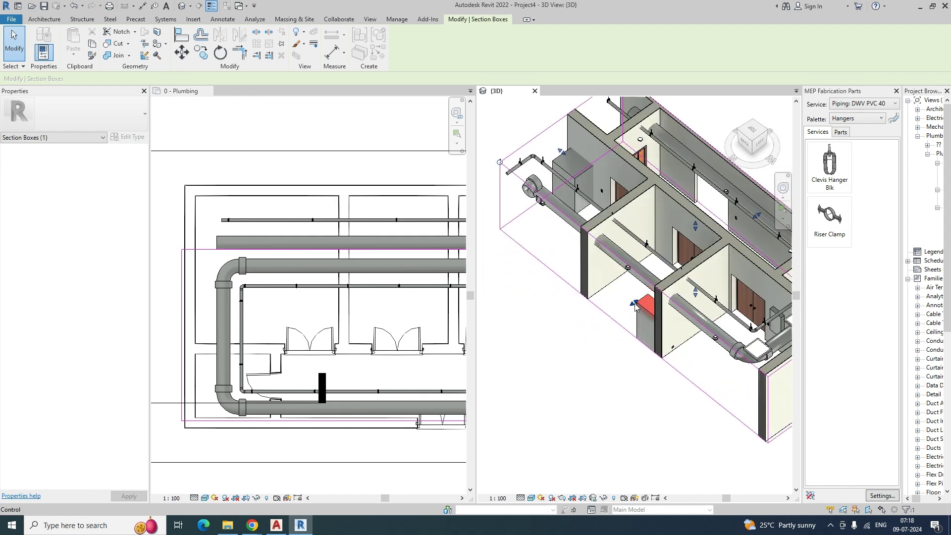
{"action": "middle_click_drag", "start_coordinate": [551, 369], "coordinate": [619, 419], "text": "shift"}
{"action": "scroll", "coordinate": [312, 349], "scroll_direction": "down", "scroll_amount": 3}
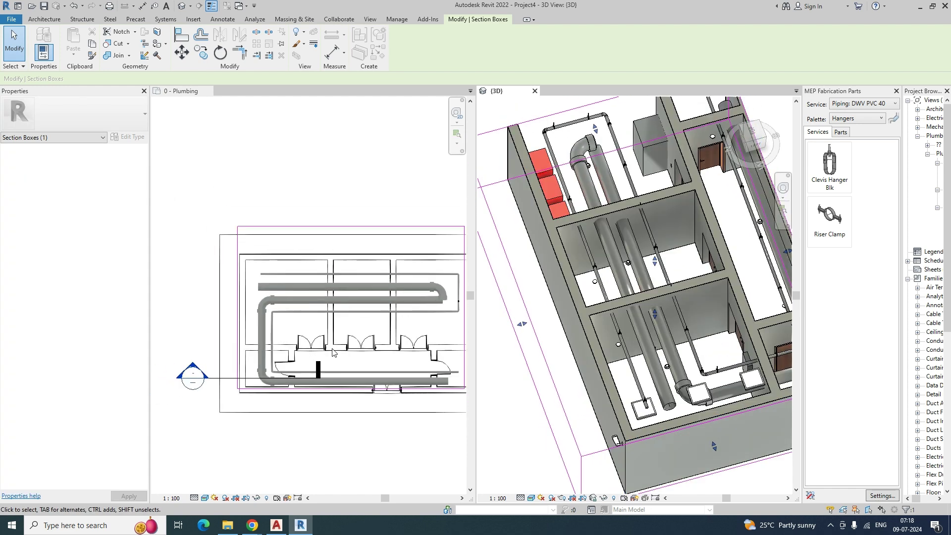
Move the first large pipe run closer to the room's outer wall, past the smaller pipe
{"action": "scroll", "coordinate": [393, 291], "scroll_direction": "up", "scroll_amount": 2}
{"action": "left_click", "coordinate": [393, 289]}
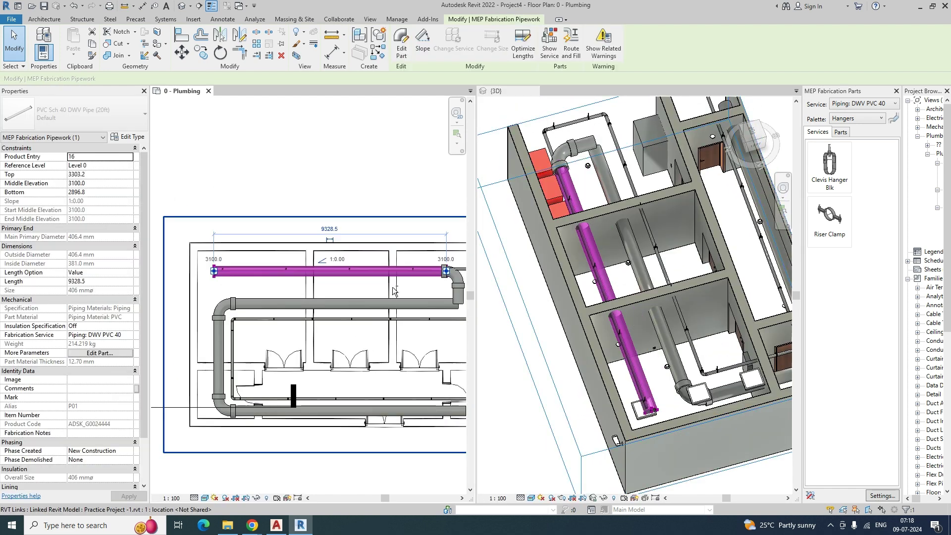
{"action": "key", "text": "Up"}
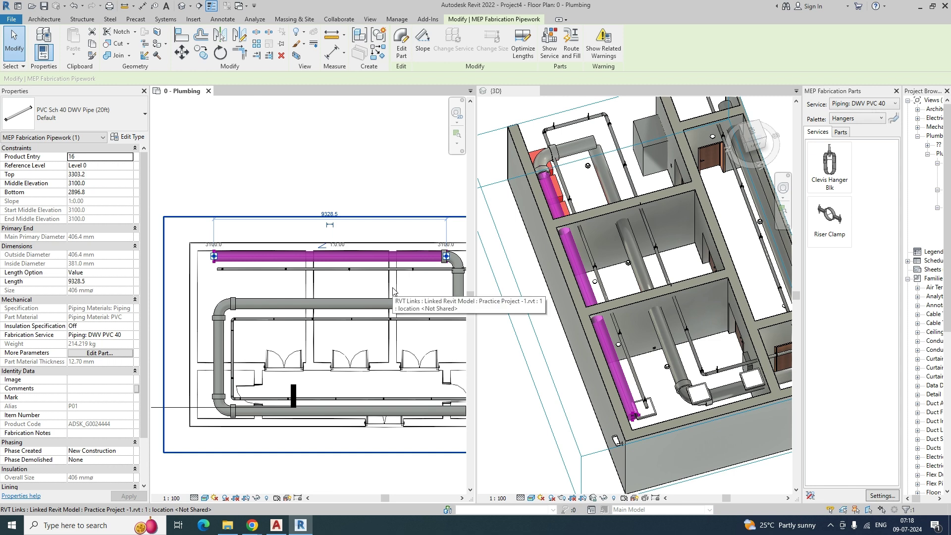
{"action": "key", "text": "Escape"}
Join the second large run to its connecting leg with an elbow and inspect the pipework in 3D
{"action": "middle_click_drag", "start_coordinate": [424, 312], "coordinate": [327, 294]}
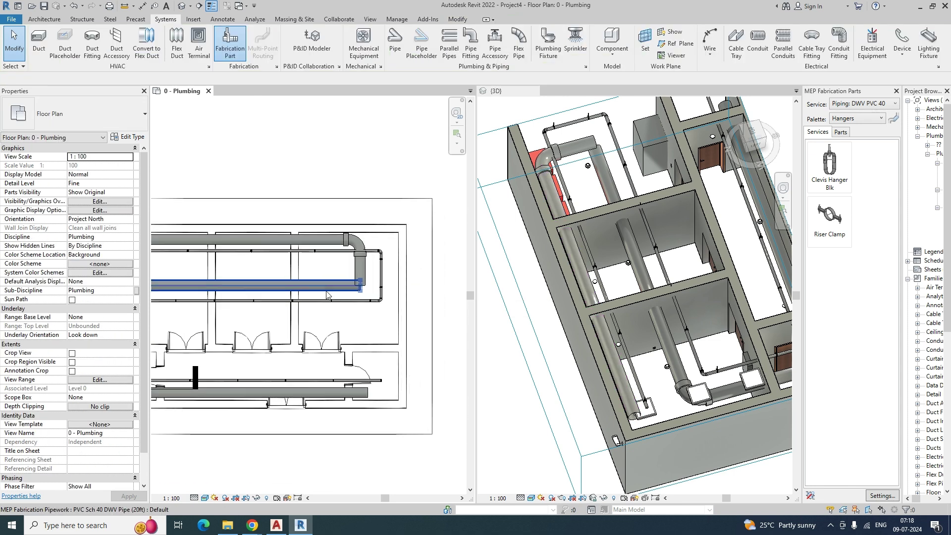
{"action": "left_click", "coordinate": [328, 293]}
{"action": "left_click", "coordinate": [364, 272]}
{"action": "left_click", "coordinate": [515, 255]}
{"action": "middle_click_drag", "start_coordinate": [686, 198], "coordinate": [694, 347], "text": "shift"}
{"action": "scroll", "coordinate": [373, 337], "scroll_direction": "down", "scroll_amount": 3}
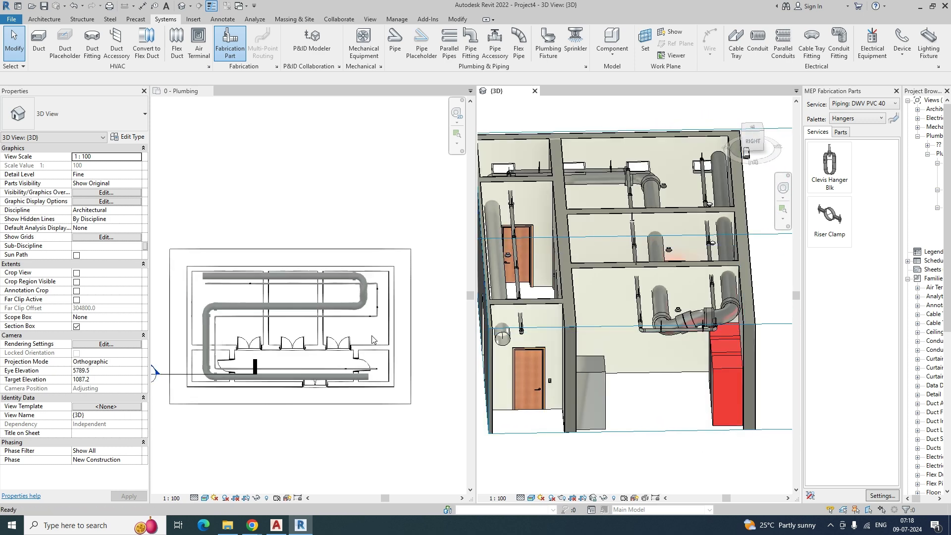
{"action": "scroll", "coordinate": [245, 292], "scroll_direction": "up", "scroll_amount": 2}
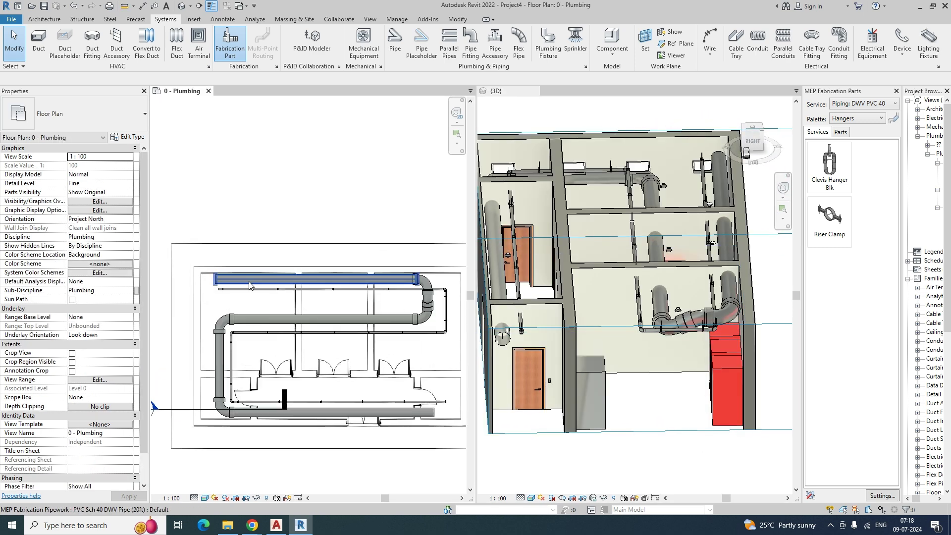
Place a Clevis Hanger Blk on the first large pipe run, 500 mm from its open end
{"action": "left_click", "coordinate": [250, 284]}
{"action": "scroll", "coordinate": [239, 304], "scroll_direction": "up", "scroll_amount": 1}
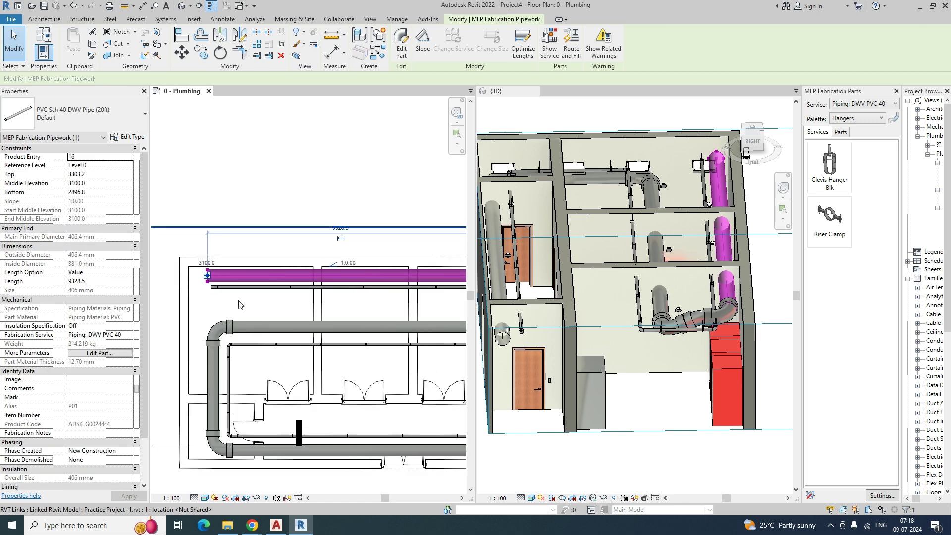
{"action": "key", "text": "Escape"}
{"action": "scroll", "coordinate": [239, 305], "scroll_direction": "down", "scroll_amount": 3}
{"action": "middle_click_drag", "start_coordinate": [234, 296], "coordinate": [227, 282]}
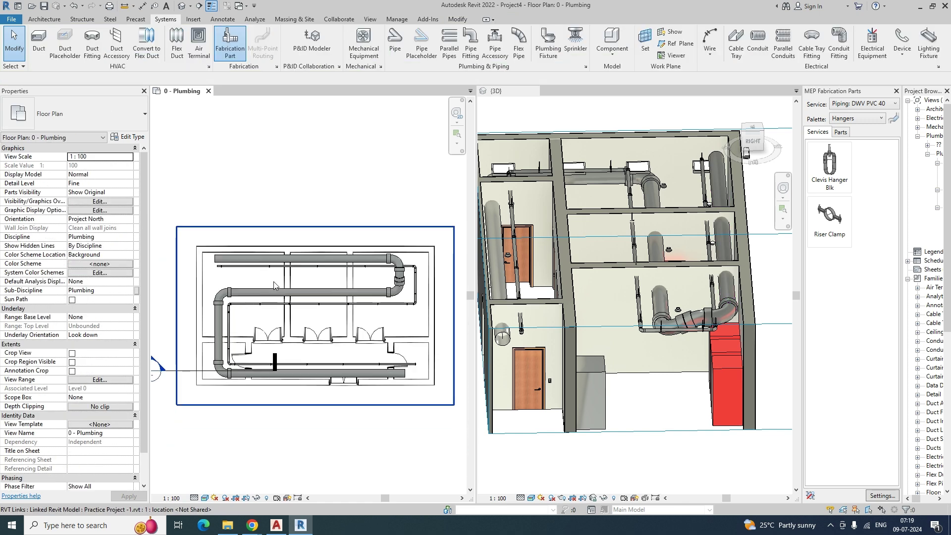
{"action": "left_click", "coordinate": [827, 180]}
{"action": "scroll", "coordinate": [227, 260], "scroll_direction": "up", "scroll_amount": 5}
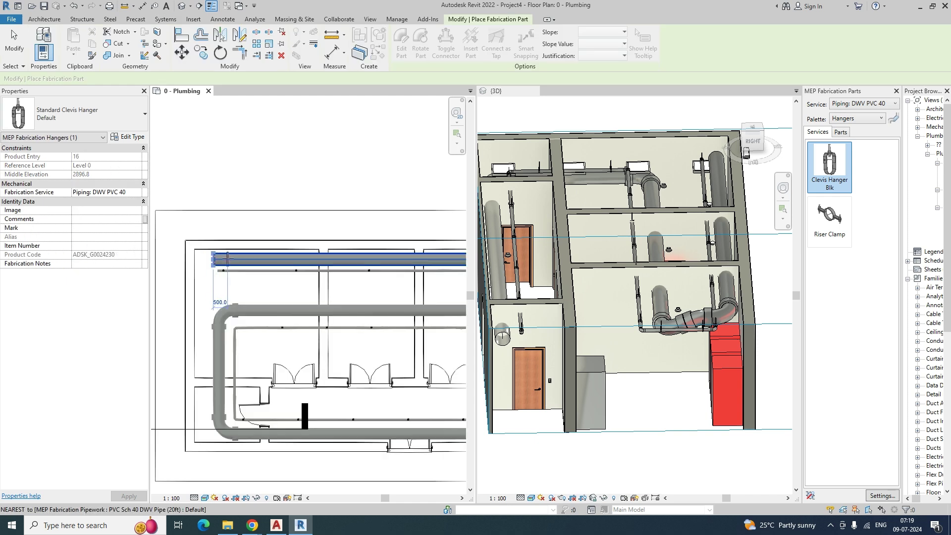
{"action": "left_click", "coordinate": [228, 260]}
{"action": "key", "text": "Escape"}
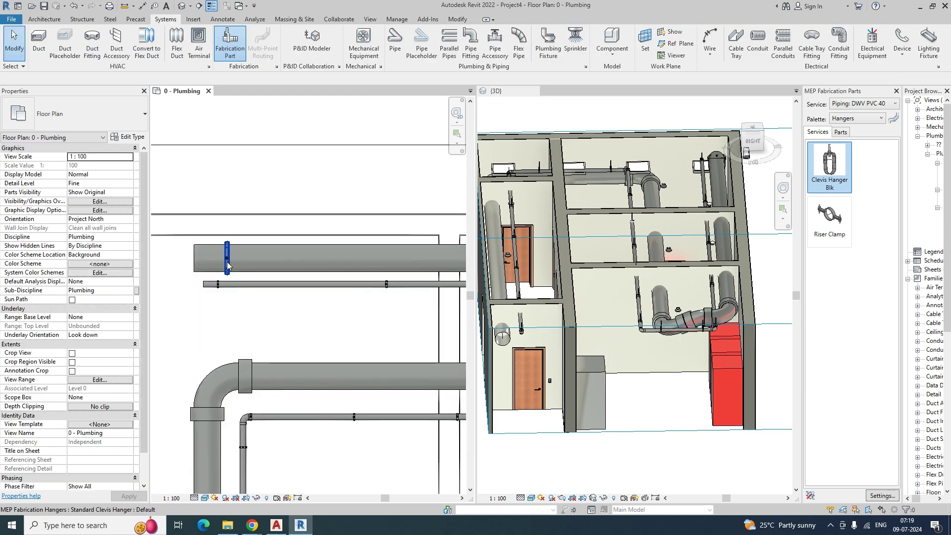
Pull the 3D section box's corridor-side face inward to cut the building open along the first large pipe run
{"action": "scroll", "coordinate": [640, 287], "scroll_direction": "down", "scroll_amount": 2}
{"action": "middle_click_drag", "start_coordinate": [639, 287], "coordinate": [565, 319], "text": "shift"}
{"action": "left_click", "coordinate": [561, 321]}
{"action": "key", "text": "Escape"}
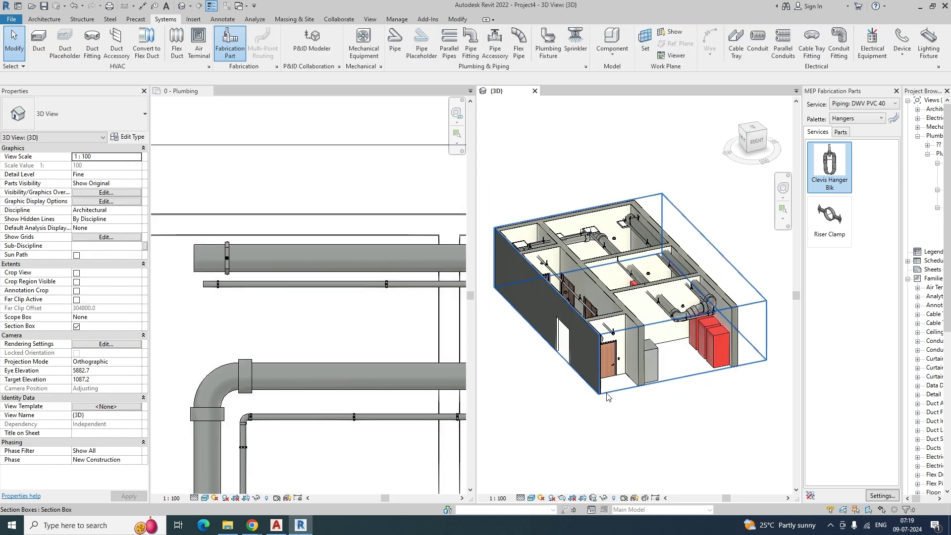
{"action": "left_click", "coordinate": [608, 394]}
{"action": "left_click_drag", "start_coordinate": [547, 311], "coordinate": [603, 303]}
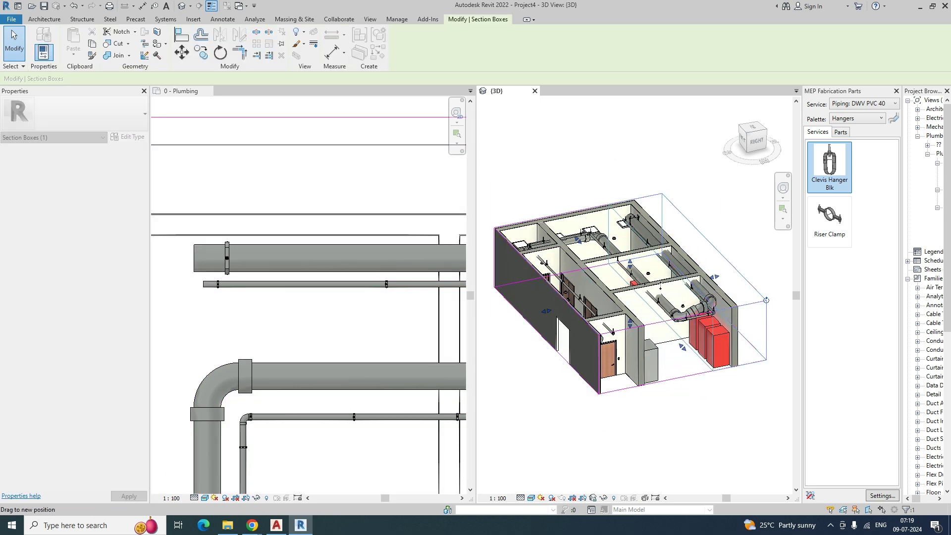
{"action": "left_click_drag", "start_coordinate": [660, 286], "coordinate": [662, 286]}
Inspect the new clevis hanger beneath the ceiling and switch the 3D view to a plainer gray visual style
{"action": "middle_click_drag", "start_coordinate": [593, 337], "coordinate": [751, 282], "text": "shift"}
{"action": "middle_click_drag", "start_coordinate": [690, 250], "coordinate": [616, 280], "text": "shift"}
{"action": "left_click", "coordinate": [604, 243]}
{"action": "middle_click_drag", "start_coordinate": [637, 312], "coordinate": [688, 357], "text": "shift"}
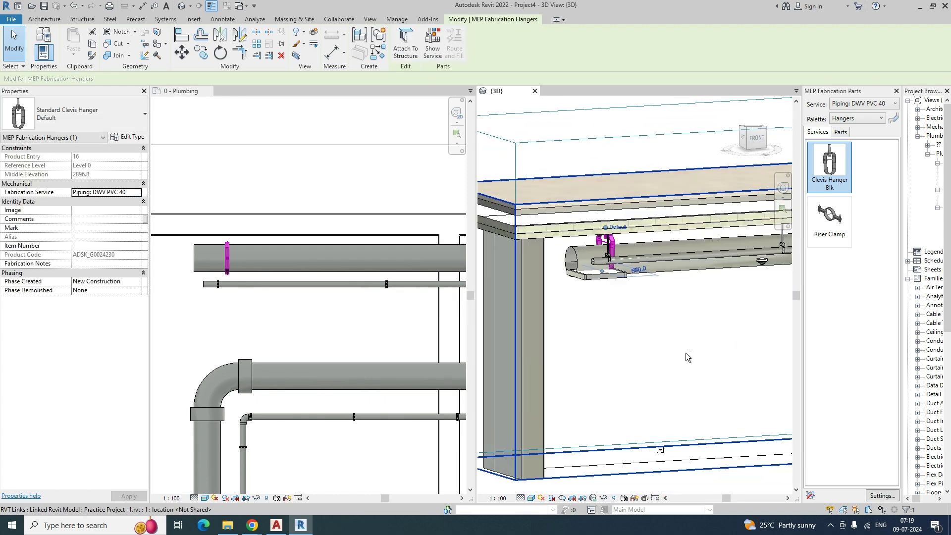
{"action": "left_click", "coordinate": [533, 499]}
{"action": "left_click", "coordinate": [548, 467]}
{"action": "mouse_move", "coordinate": [548, 467]}
{"action": "middle_mouse_down", "text": "shift"}
{"action": "mouse_move", "coordinate": [644, 339]}
{"action": "mouse_move", "coordinate": [570, 324]}
{"action": "mouse_move", "coordinate": [578, 340]}
{"action": "mouse_move", "coordinate": [620, 356]}
{"action": "middle_mouse_up", "text": "shift"}
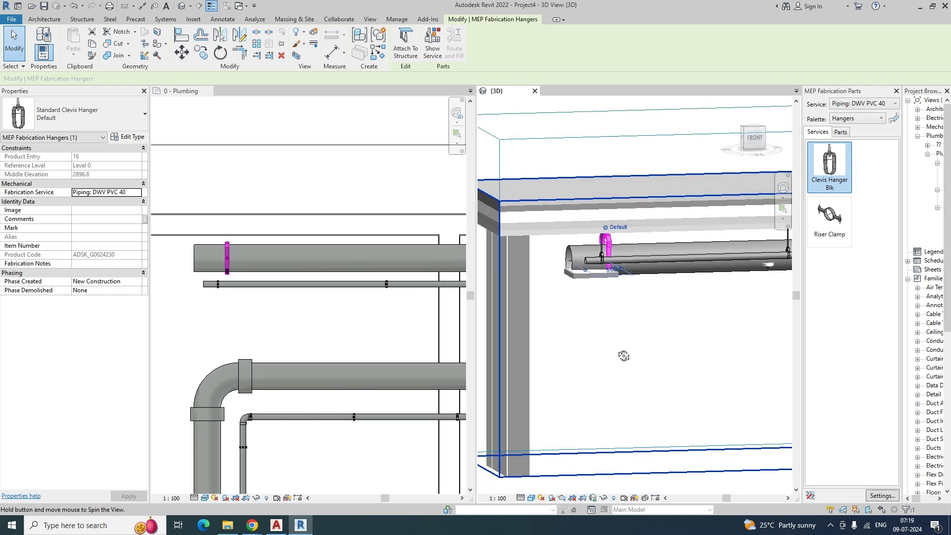
Move the section box's cutting face closer to the first pipe runs and examine the hanger under the ceiling slab
{"action": "key", "text": "Escape"}
{"action": "scroll", "coordinate": [246, 335], "scroll_direction": "down", "scroll_amount": 2}
{"action": "scroll", "coordinate": [246, 332], "scroll_direction": "down", "scroll_amount": 2}
{"action": "middle_click_drag", "start_coordinate": [302, 329], "coordinate": [255, 287]}
{"action": "middle_click_drag", "start_coordinate": [540, 364], "coordinate": [642, 376], "text": "shift"}
{"action": "left_click", "coordinate": [643, 376]}
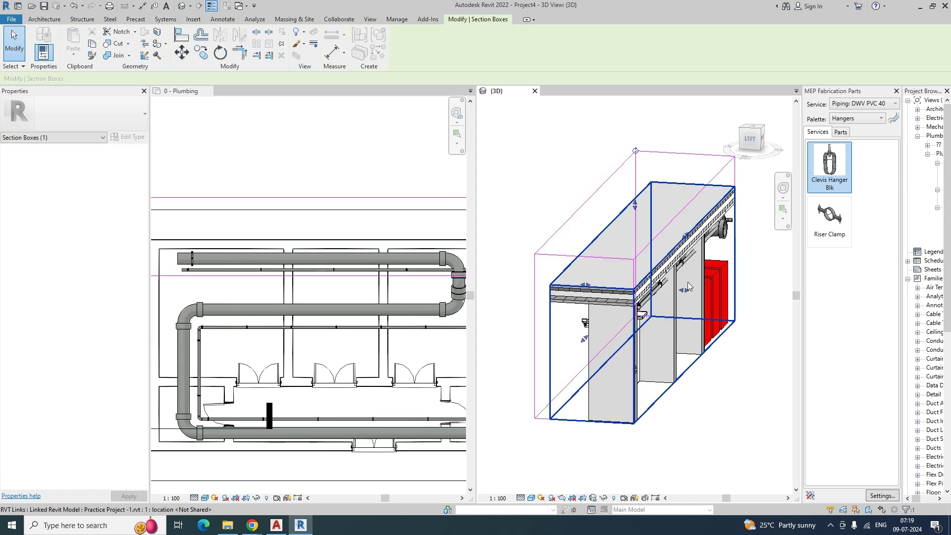
{"action": "left_click_drag", "start_coordinate": [680, 289], "coordinate": [680, 289]}
{"action": "middle_click_drag", "start_coordinate": [701, 368], "coordinate": [599, 357], "text": "shift"}
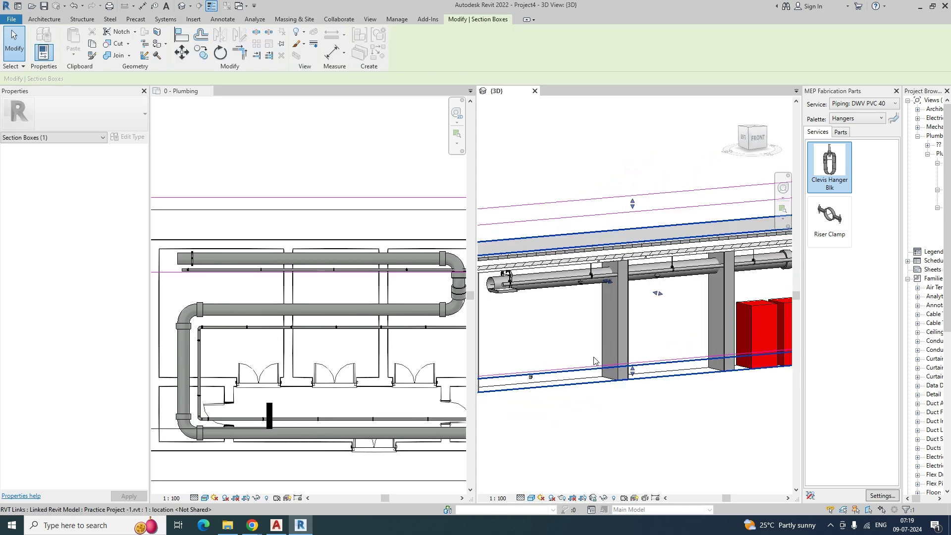
{"action": "scroll", "coordinate": [570, 294], "scroll_direction": "up", "scroll_amount": 1}
{"action": "middle_click_drag", "start_coordinate": [601, 309], "coordinate": [690, 299]}
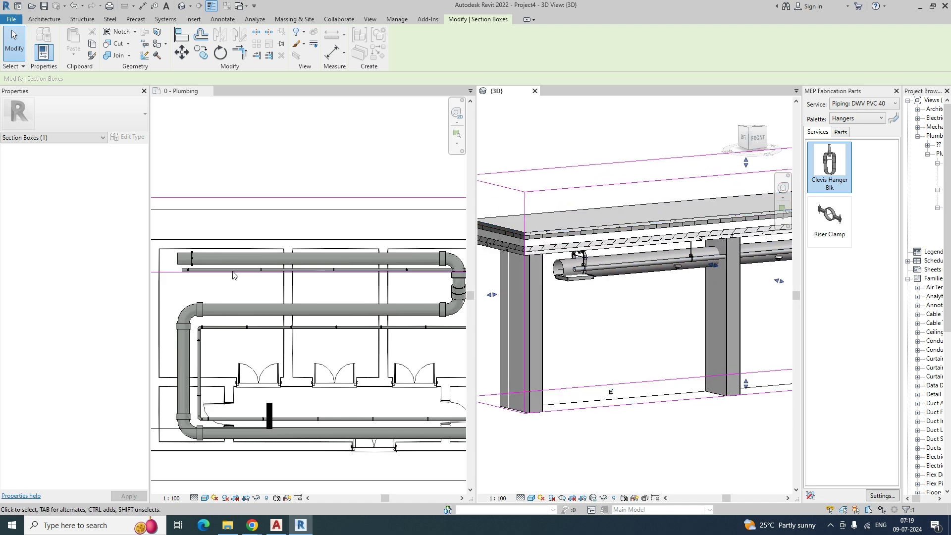
Array the clevis hanger along the first large run, placing the last one at the elbow's coupling
{"action": "left_click", "coordinate": [197, 285]}
{"action": "scroll", "coordinate": [197, 284], "scroll_direction": "up", "scroll_amount": 3}
{"action": "left_click", "coordinate": [194, 256]}
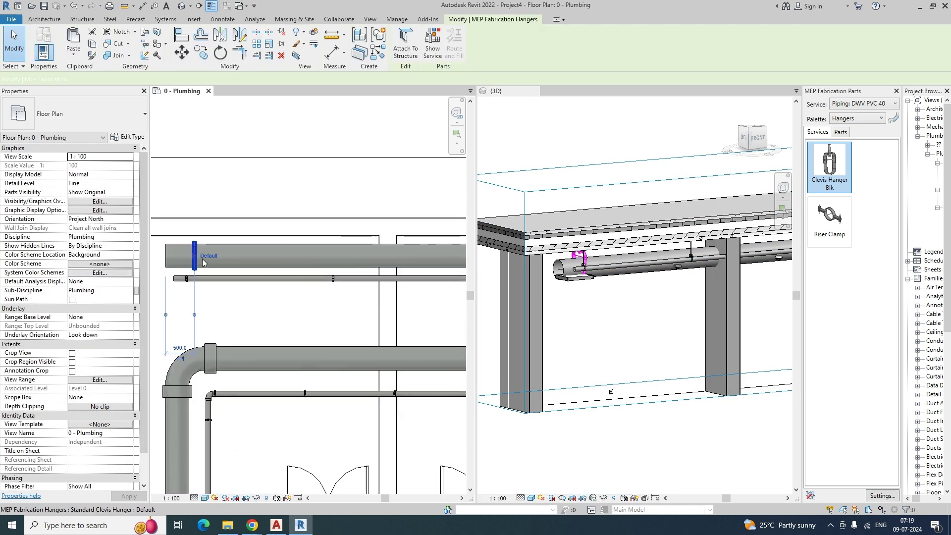
{"action": "left_click", "coordinate": [256, 45]}
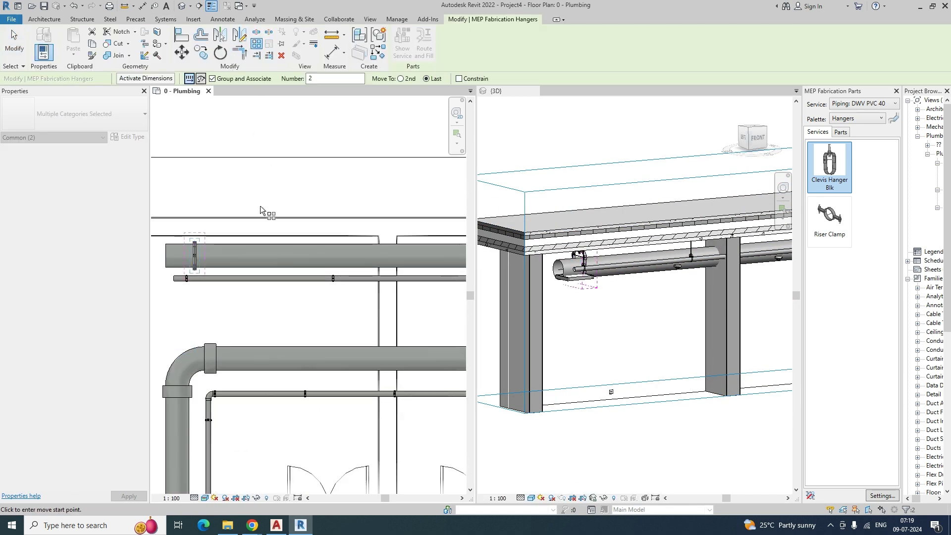
{"action": "scroll", "coordinate": [195, 257], "scroll_direction": "up", "scroll_amount": 3}
{"action": "left_click", "coordinate": [196, 254]}
{"action": "scroll", "coordinate": [247, 267], "scroll_direction": "down", "scroll_amount": 7}
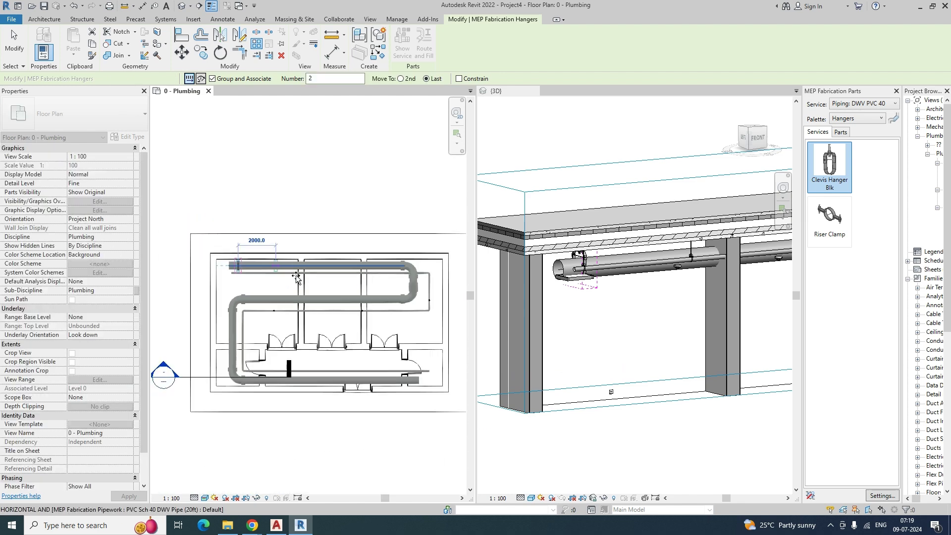
{"action": "scroll", "coordinate": [378, 271], "scroll_direction": "up", "scroll_amount": 4}
{"action": "left_click", "coordinate": [375, 271]}
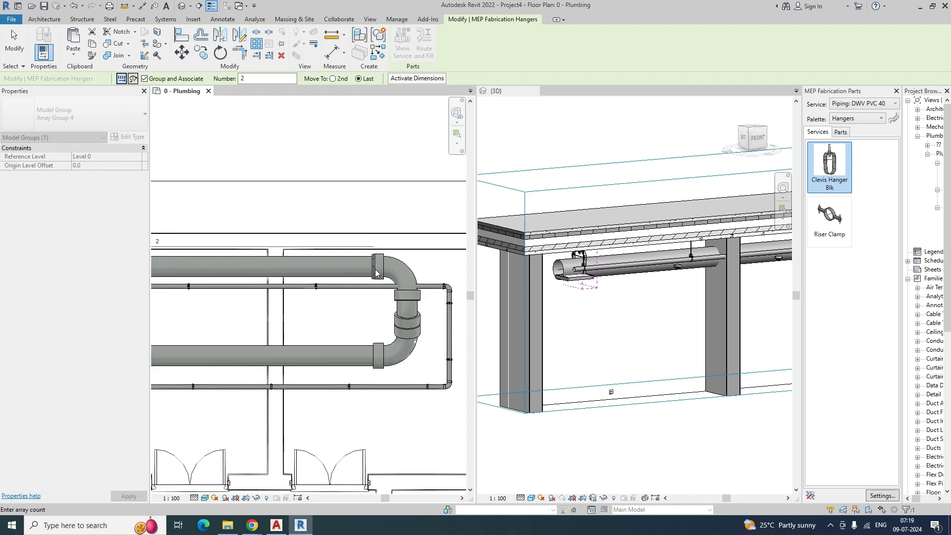
Try to set the hanger array's count to 5 and check the hangers along the run in both views
{"action": "scroll", "coordinate": [317, 262], "scroll_direction": "down", "scroll_amount": 4}
{"action": "scroll", "coordinate": [316, 262], "scroll_direction": "up", "scroll_amount": 3}
{"action": "scroll", "coordinate": [307, 265], "scroll_direction": "up", "scroll_amount": 2}
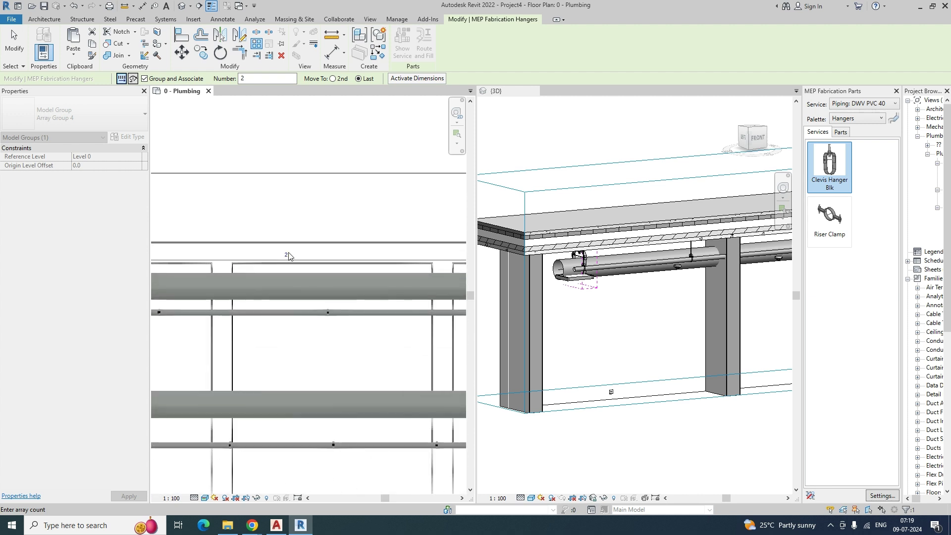
{"action": "key", "text": "Return"}
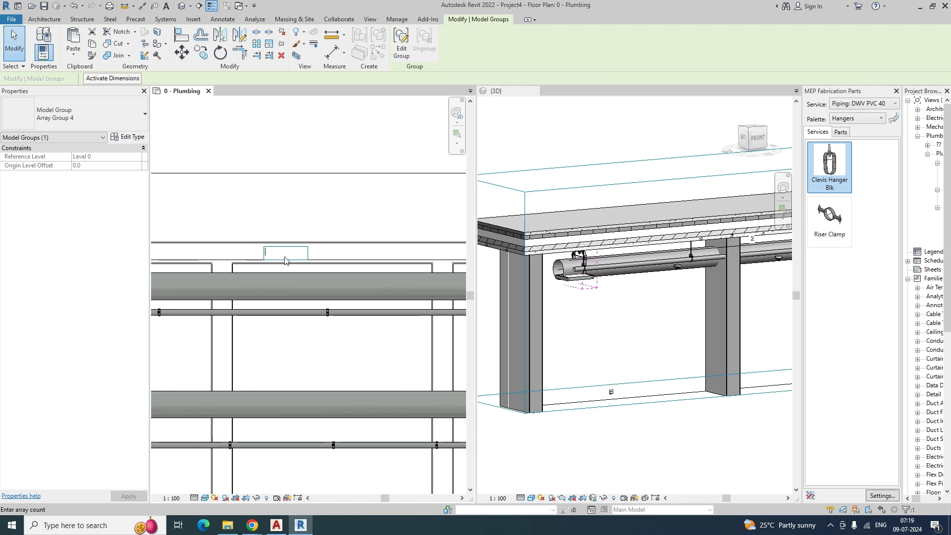
{"action": "type", "text": "5"}
{"action": "scroll", "coordinate": [519, 330], "scroll_direction": "down", "scroll_amount": 3}
{"action": "left_click", "coordinate": [683, 332]}
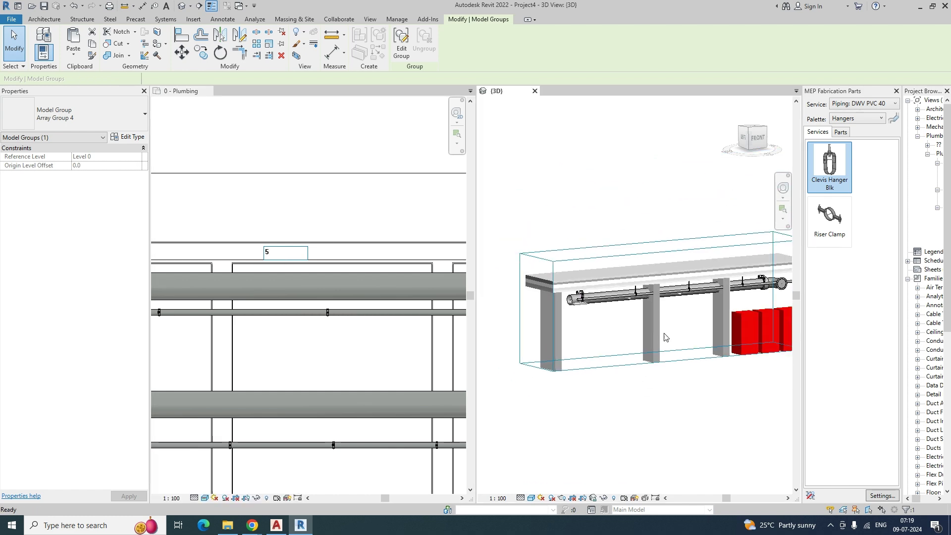
{"action": "middle_click_drag", "start_coordinate": [681, 332], "coordinate": [611, 335]}
{"action": "left_click", "coordinate": [404, 347]}
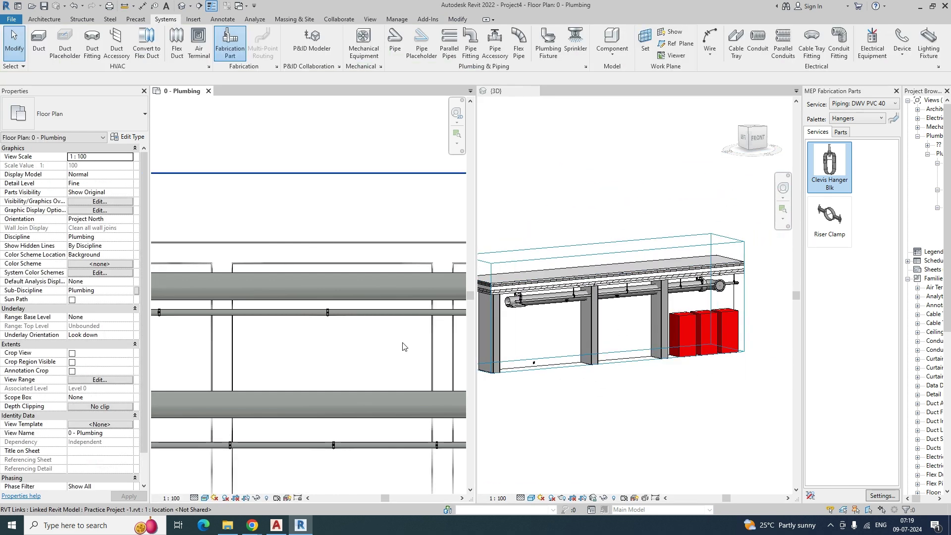
{"action": "scroll", "coordinate": [371, 340], "scroll_direction": "down", "scroll_amount": 4}
{"action": "scroll", "coordinate": [241, 337], "scroll_direction": "up", "scroll_amount": 4}
{"action": "scroll", "coordinate": [241, 337], "scroll_direction": "up", "scroll_amount": 3}
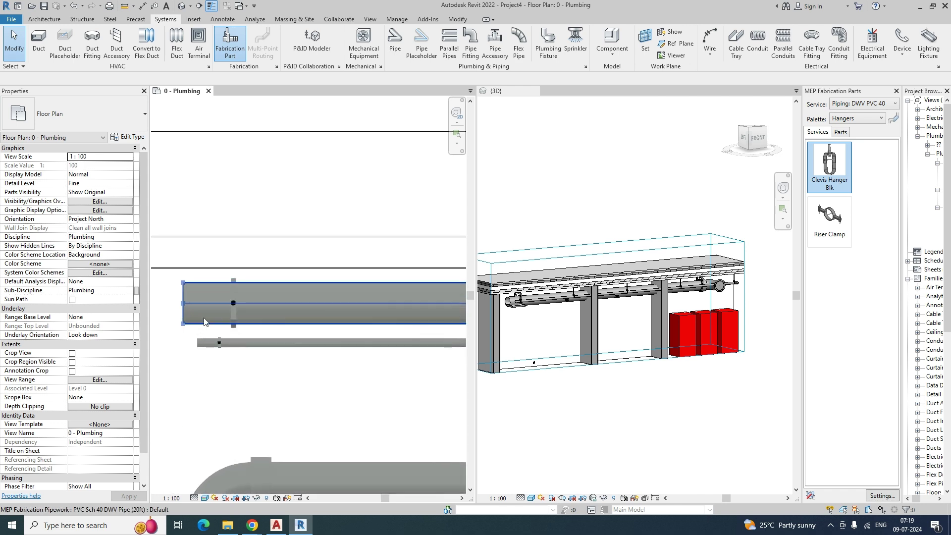
Array the first run's end hanger group again, with the last member at the coupling before the elbow
{"action": "left_click", "coordinate": [237, 336]}
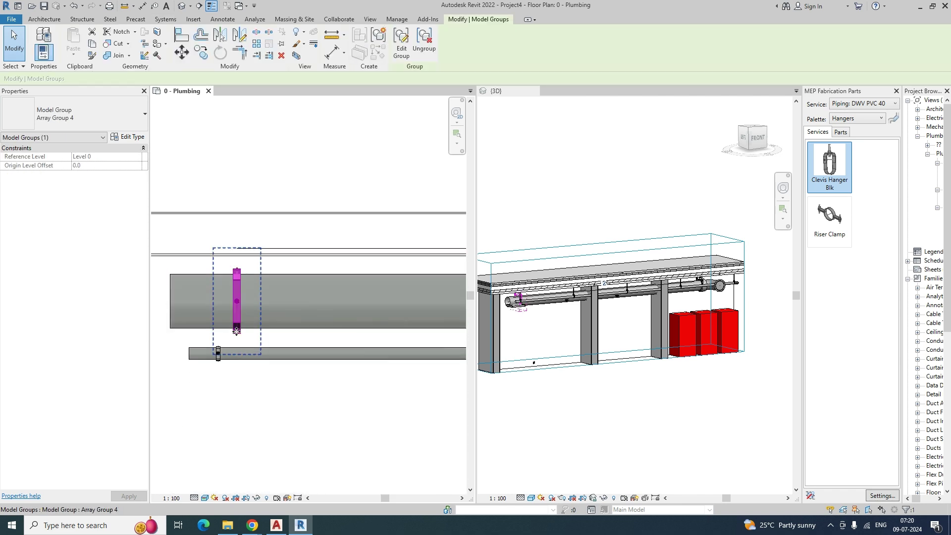
{"action": "left_click", "coordinate": [256, 43]}
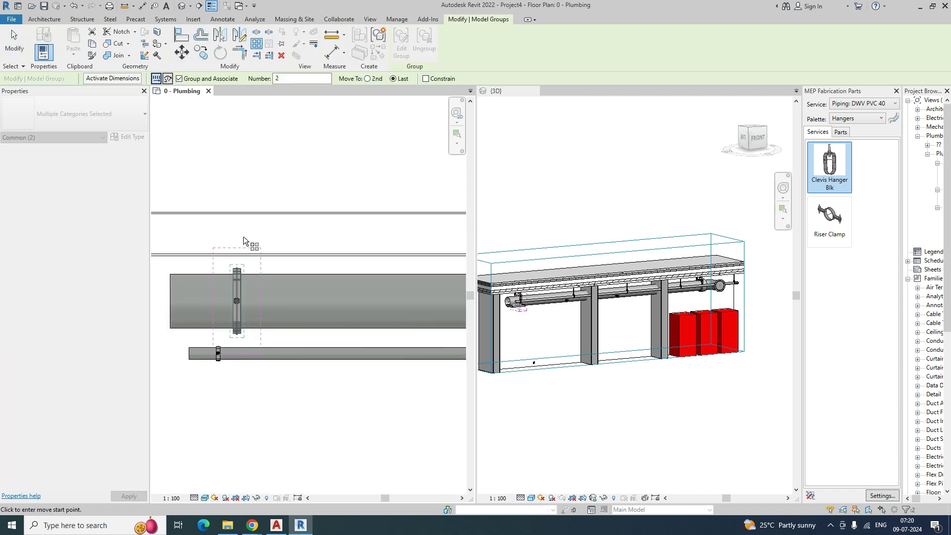
{"action": "left_click", "coordinate": [237, 299]}
{"action": "scroll", "coordinate": [268, 295], "scroll_direction": "down", "scroll_amount": 4}
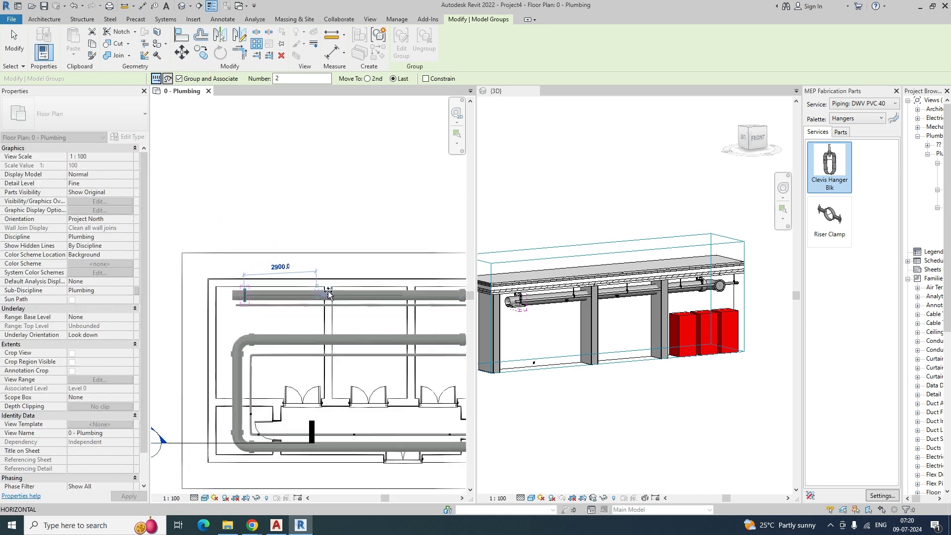
{"action": "scroll", "coordinate": [346, 287], "scroll_direction": "up", "scroll_amount": 2}
{"action": "left_click", "coordinate": [359, 284]}
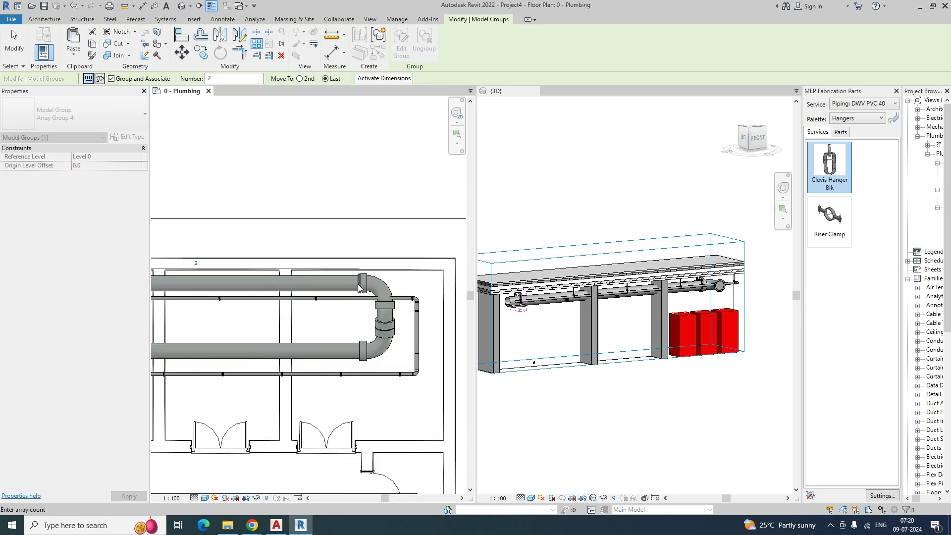
Set the new array's count to 5 and inspect the spaced hangers in 3D
{"action": "scroll", "coordinate": [297, 280], "scroll_direction": "up", "scroll_amount": 5}
{"action": "scroll", "coordinate": [257, 272], "scroll_direction": "up", "scroll_amount": 2}
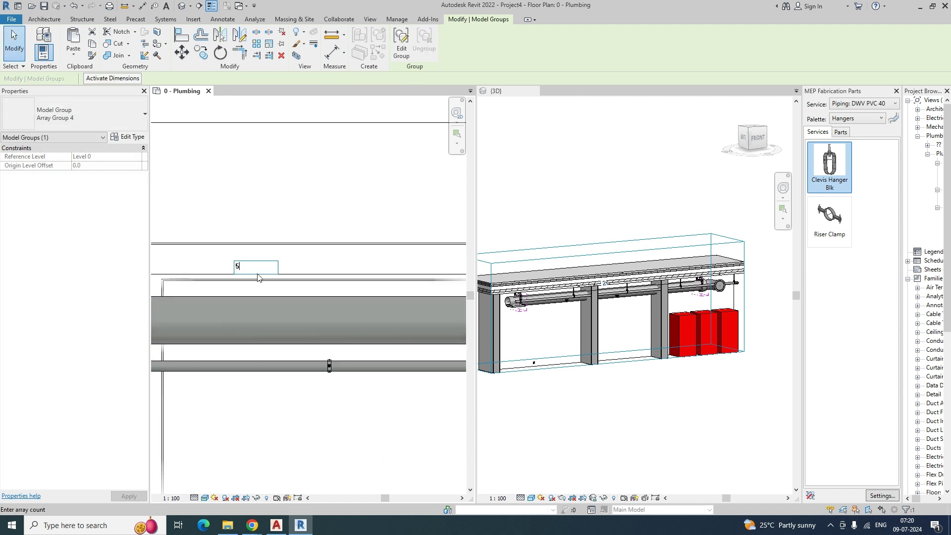
{"action": "middle_click_drag", "start_coordinate": [670, 355], "coordinate": [659, 351], "text": "shift"}
{"action": "key", "text": "Escape"}
{"action": "scroll", "coordinate": [416, 306], "scroll_direction": "down", "scroll_amount": 1}
{"action": "middle_click_drag", "start_coordinate": [625, 309], "coordinate": [675, 308]}
{"action": "scroll", "coordinate": [323, 320], "scroll_direction": "down", "scroll_amount": 2}
{"action": "scroll", "coordinate": [292, 333], "scroll_direction": "down", "scroll_amount": 3}
Copy all hanger groups from the first large run straight across onto the second large run, about 1780 mm away
{"action": "left_click", "coordinate": [190, 297]}
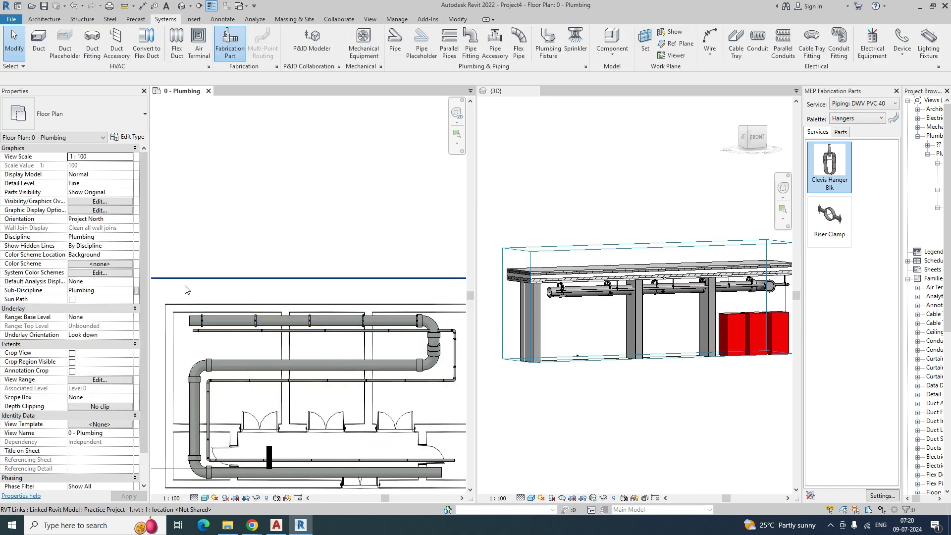
{"action": "left_click", "coordinate": [182, 298]}
{"action": "left_click", "coordinate": [179, 269]}
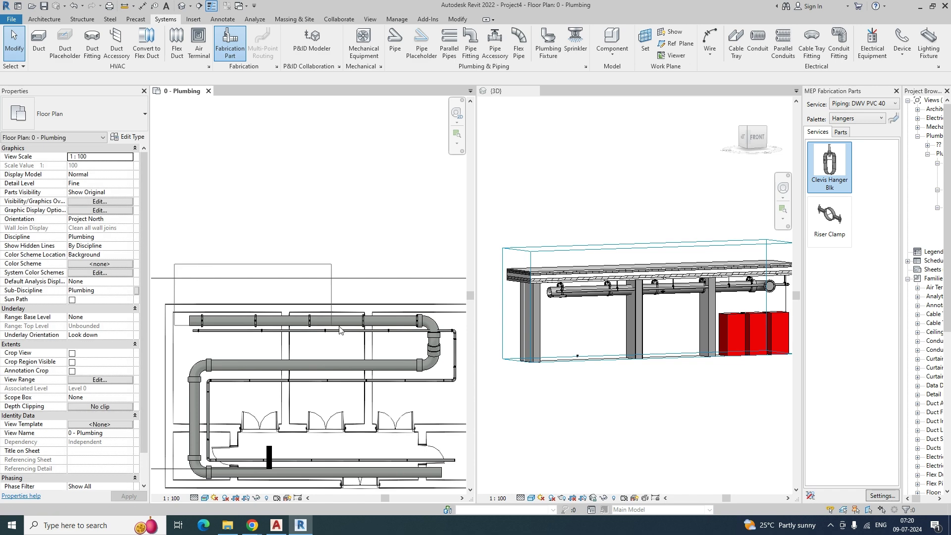
{"action": "left_click", "coordinate": [422, 331]}
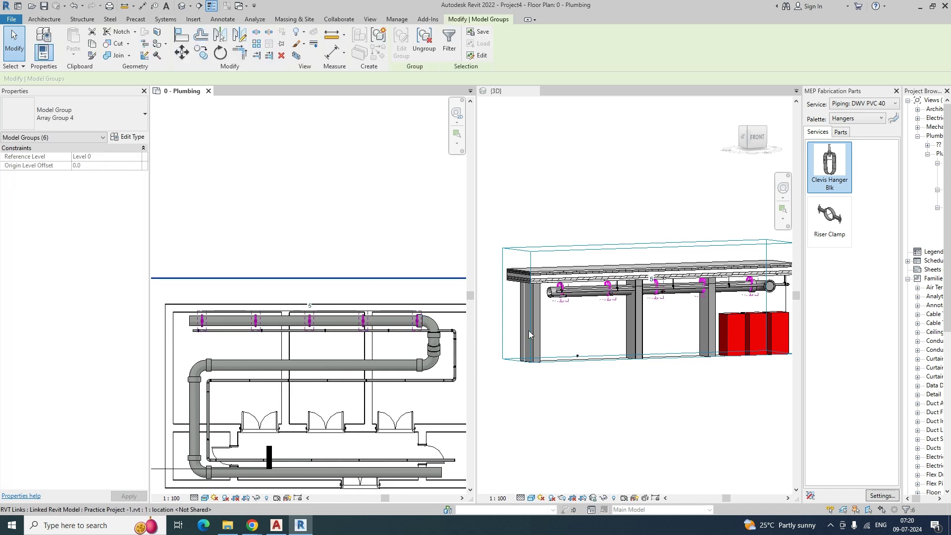
{"action": "scroll", "coordinate": [751, 298], "scroll_direction": "up", "scroll_amount": 4}
{"action": "middle_click_drag", "start_coordinate": [721, 308], "coordinate": [590, 319], "text": "shift"}
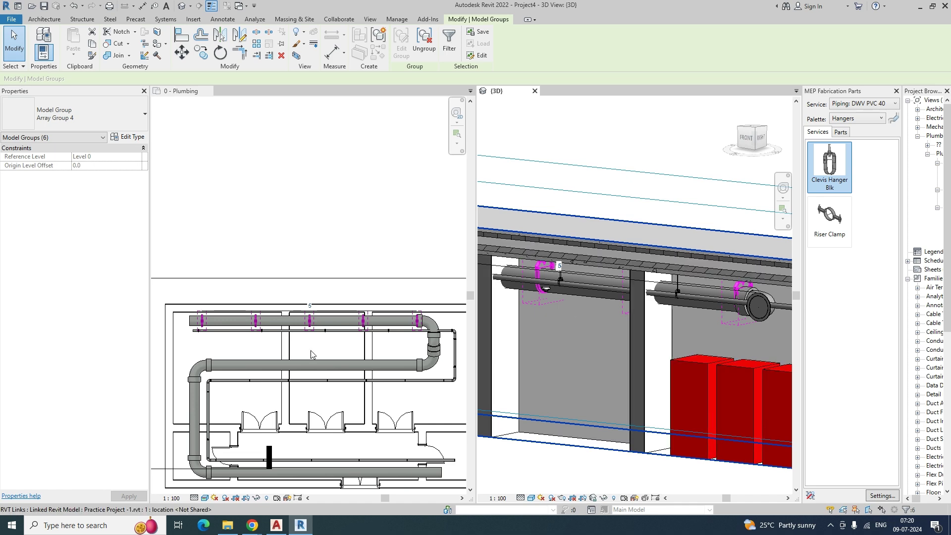
{"action": "scroll", "coordinate": [262, 353], "scroll_direction": "up", "scroll_amount": 2}
{"action": "key", "text": "c"}
{"action": "key", "text": "o"}
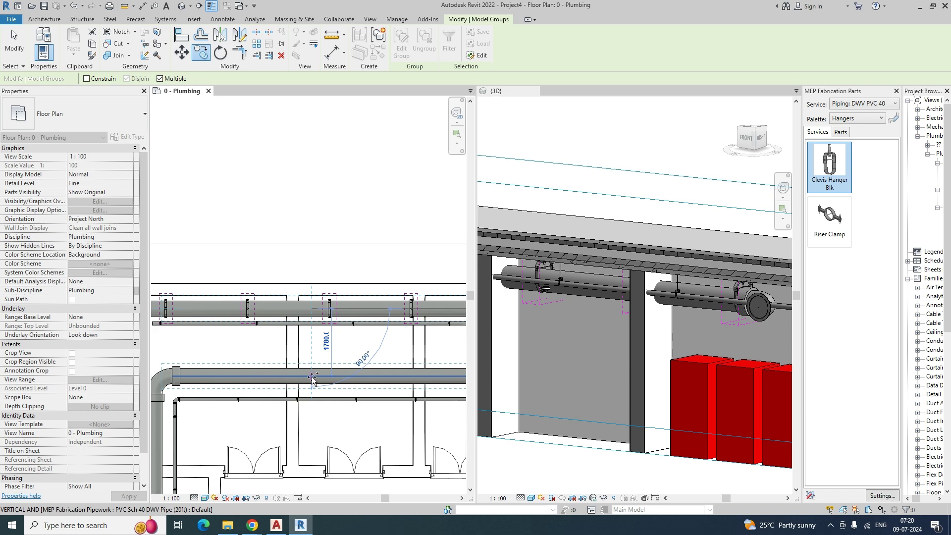
{"action": "key", "text": "Escape"}
{"action": "key", "text": "Escape"}
{"action": "scroll", "coordinate": [278, 338], "scroll_direction": "down", "scroll_amount": 3}
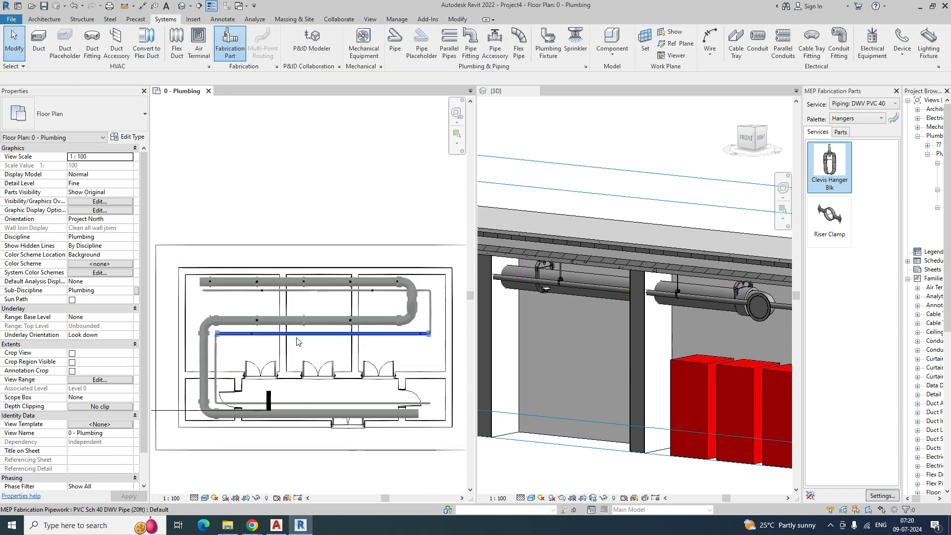
Delete the copied hanger that sits over the elbow at the start of the second large run
{"action": "scroll", "coordinate": [212, 316], "scroll_direction": "up", "scroll_amount": 3}
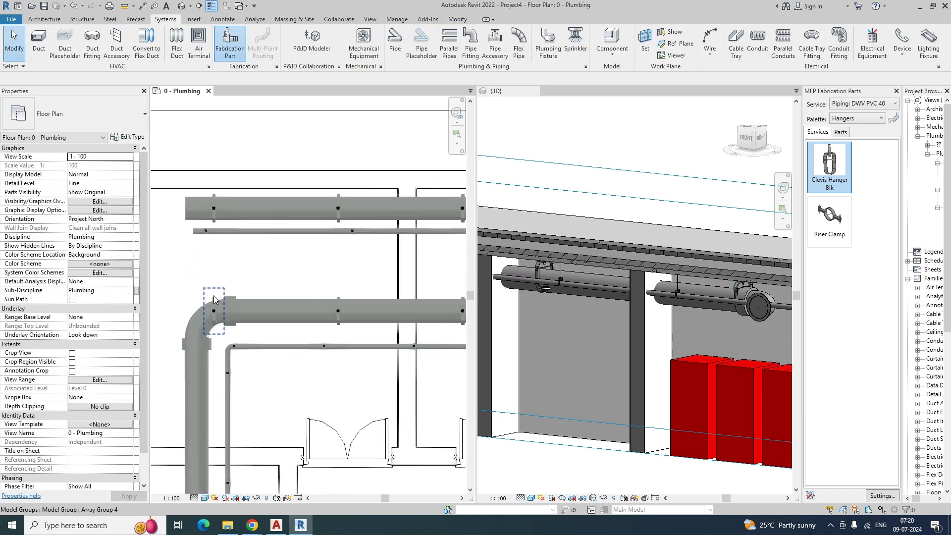
{"action": "left_click", "coordinate": [214, 297]}
{"action": "key", "text": "Delete"}
{"action": "scroll", "coordinate": [312, 292], "scroll_direction": "down", "scroll_amount": 1}
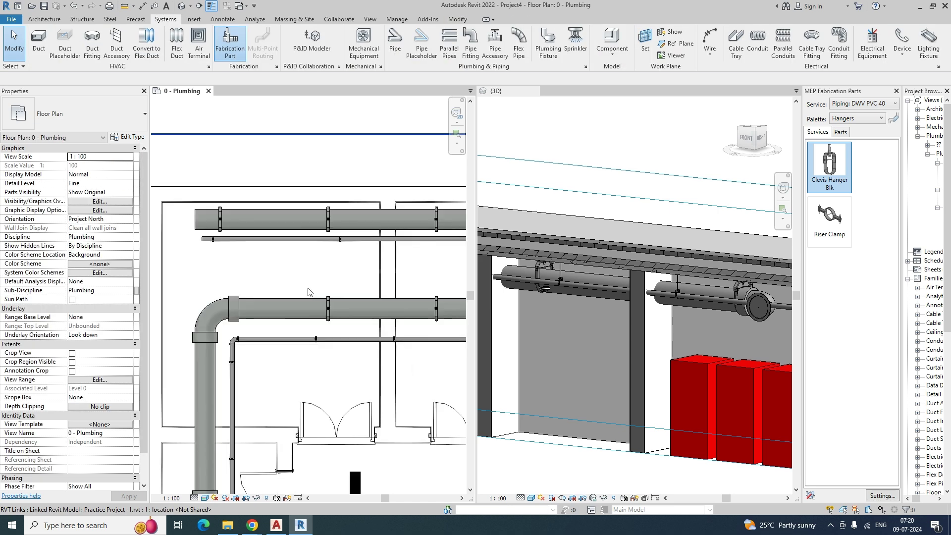
Place clevis hangers on the connecting run between the elbows and along the lower large run, including at 3700 and 7400 mm from its start
{"action": "left_click", "coordinate": [831, 168]}
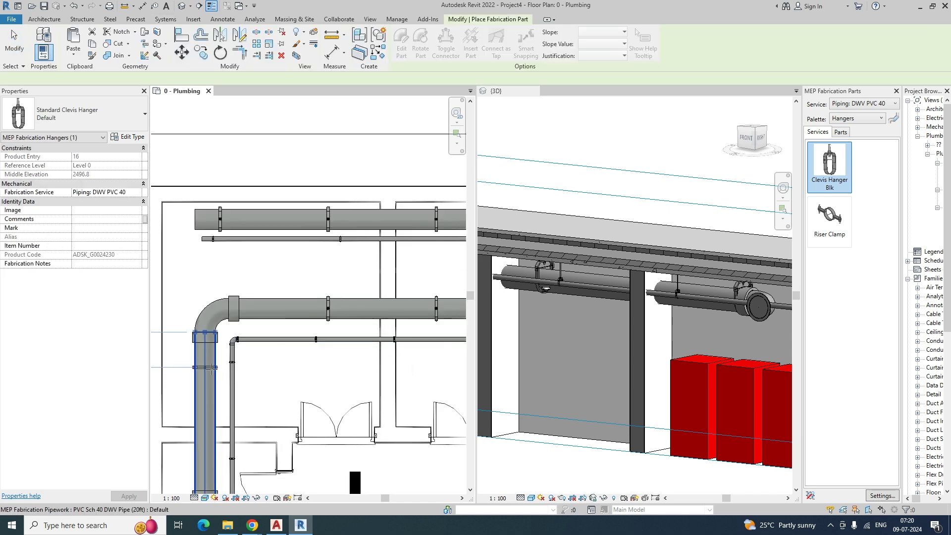
{"action": "middle_click_drag", "start_coordinate": [224, 412], "coordinate": [256, 263]}
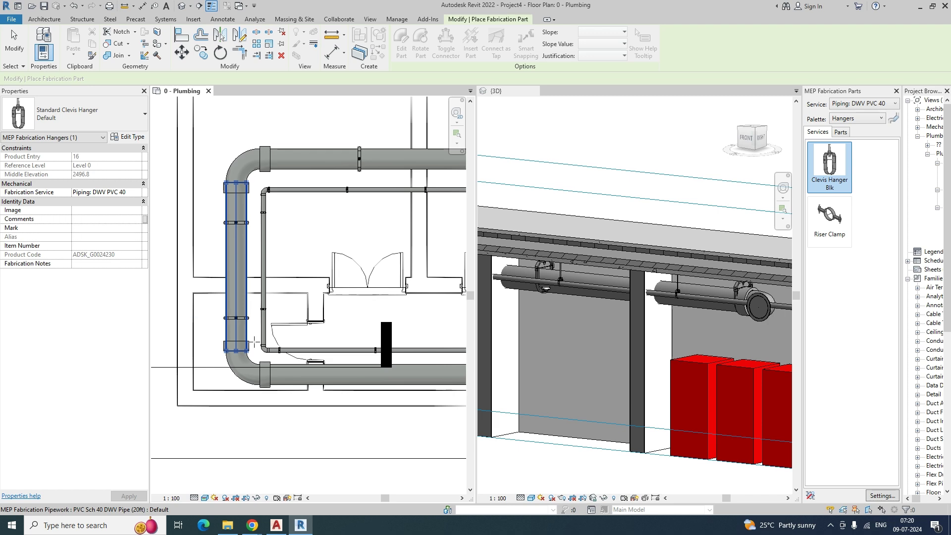
{"action": "scroll", "coordinate": [352, 374], "scroll_direction": "down", "scroll_amount": 1}
{"action": "middle_click_drag", "start_coordinate": [352, 375], "coordinate": [198, 358]}
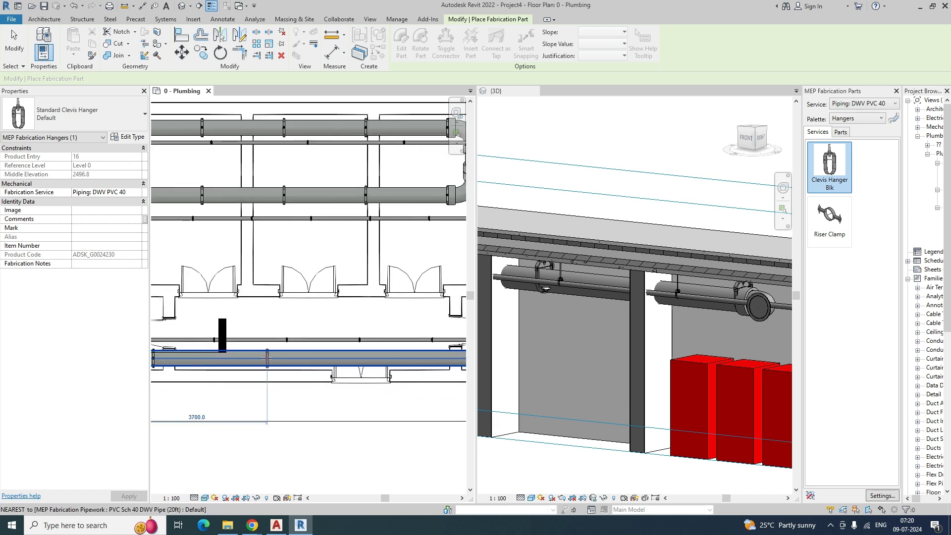
{"action": "middle_click_drag", "start_coordinate": [365, 364], "coordinate": [235, 351]}
{"action": "scroll", "coordinate": [251, 348], "scroll_direction": "down", "scroll_amount": 6}
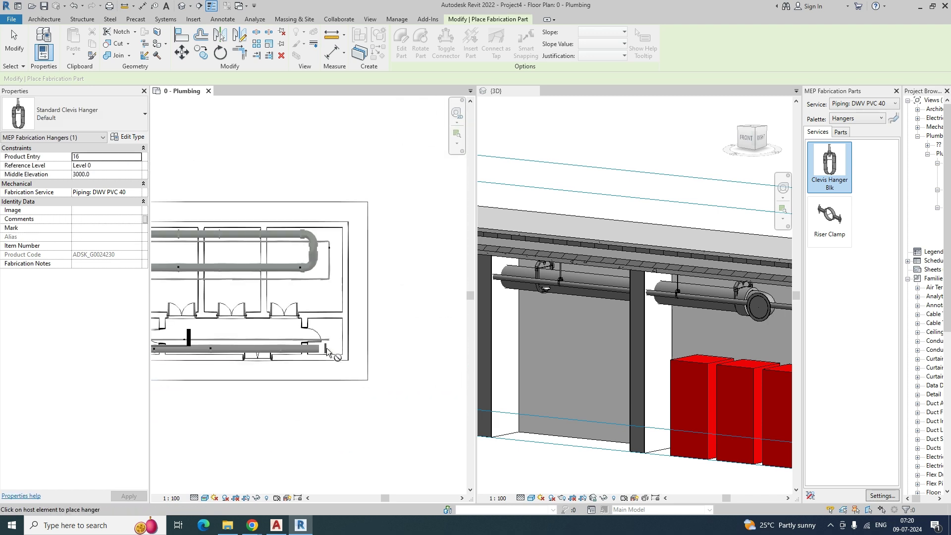
{"action": "key", "text": "Escape"}
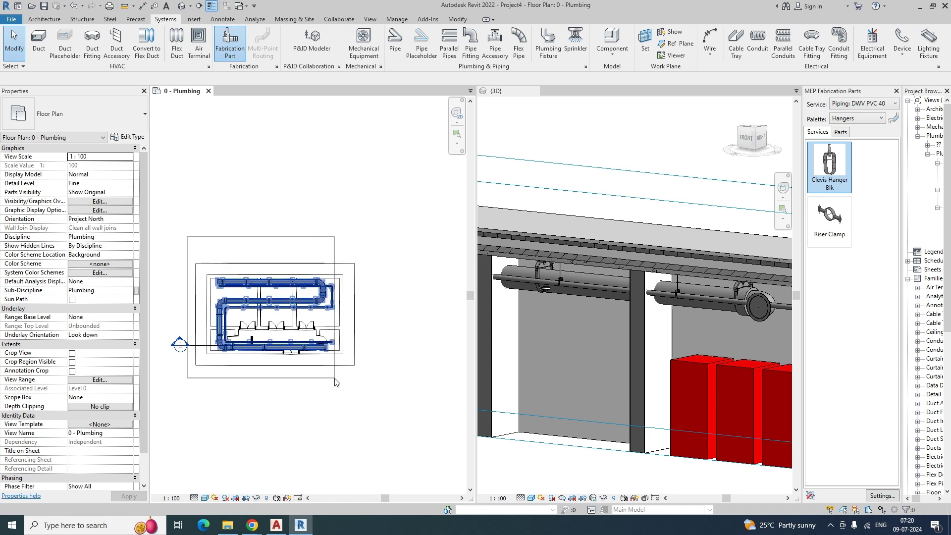
Select all pipes and hangers in the floor plan and isolate them in 3D with a selection box
{"action": "left_click_drag", "start_coordinate": [338, 381], "coordinate": [338, 381]}
{"action": "left_click", "coordinate": [296, 55]}
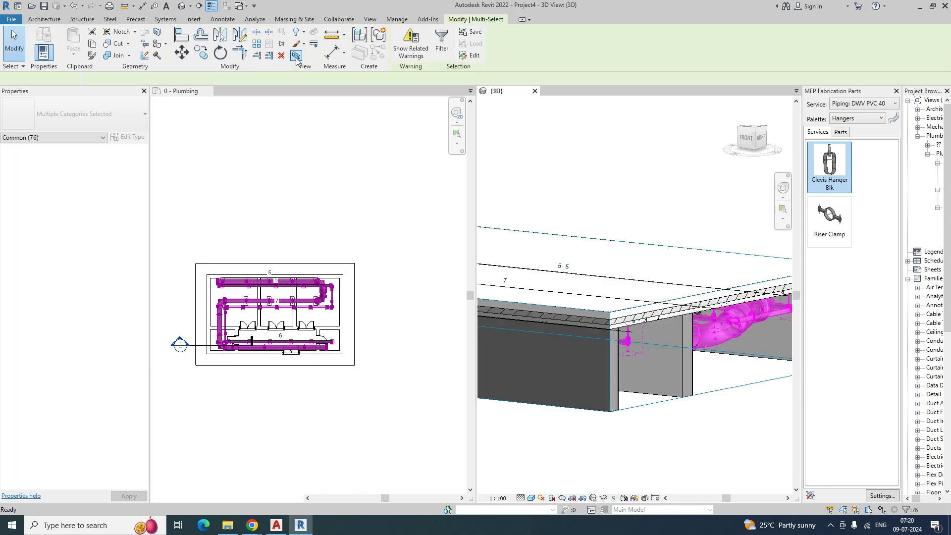
{"action": "middle_click_drag", "start_coordinate": [614, 370], "coordinate": [665, 338], "text": "shift"}
{"action": "left_click", "coordinate": [669, 332]}
{"action": "scroll", "coordinate": [677, 325], "scroll_direction": "up", "scroll_amount": 1}
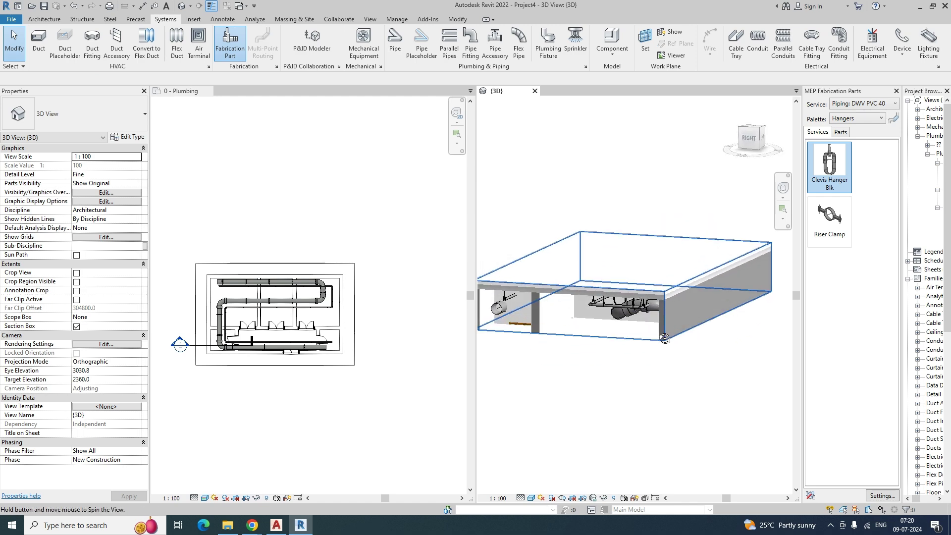
Pull the section box sides inward past the outer walls and change the 3D view's visual style to show material colours
{"action": "left_click", "coordinate": [732, 305]}
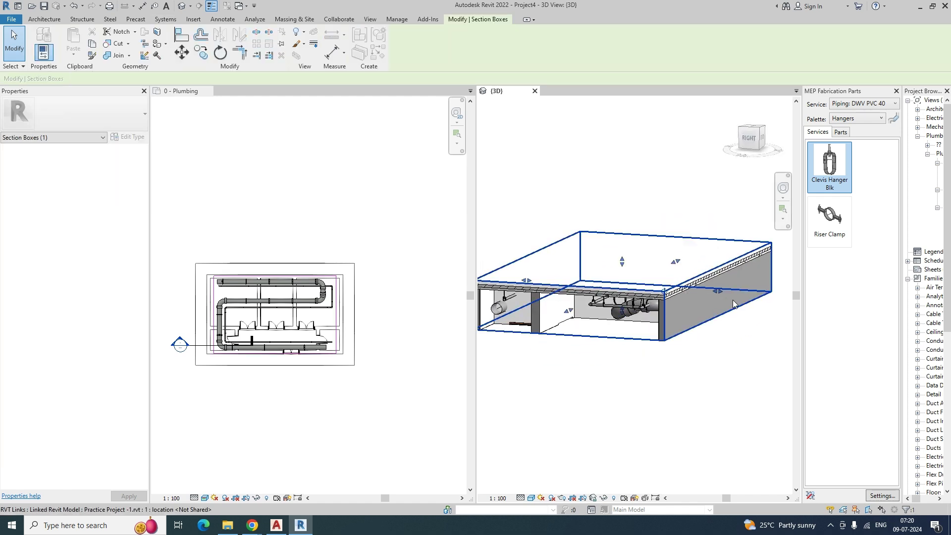
{"action": "left_click_drag", "start_coordinate": [720, 296], "coordinate": [702, 292]}
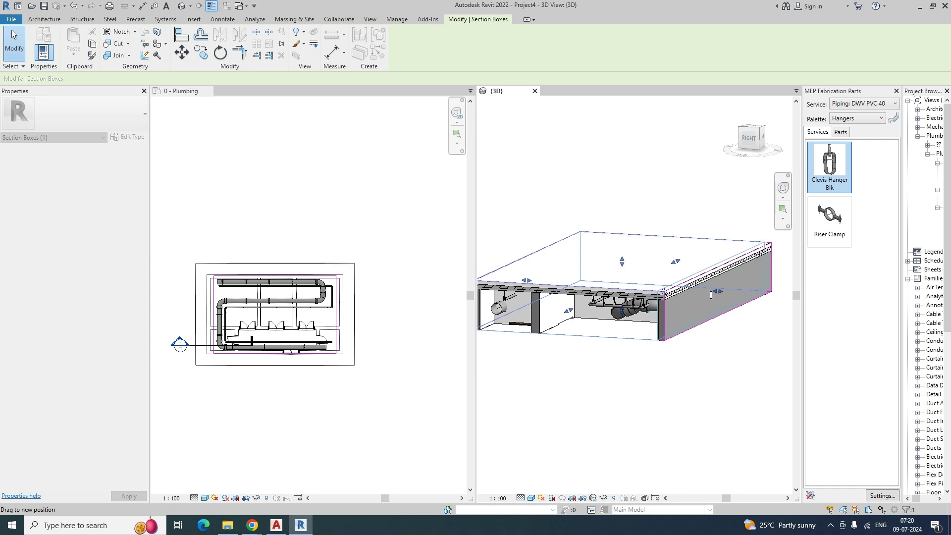
{"action": "middle_click_drag", "start_coordinate": [726, 355], "coordinate": [761, 260], "text": "shift"}
{"action": "left_click_drag", "start_coordinate": [731, 264], "coordinate": [716, 268]}
{"action": "middle_click_drag", "start_coordinate": [717, 268], "coordinate": [714, 335], "text": "shift"}
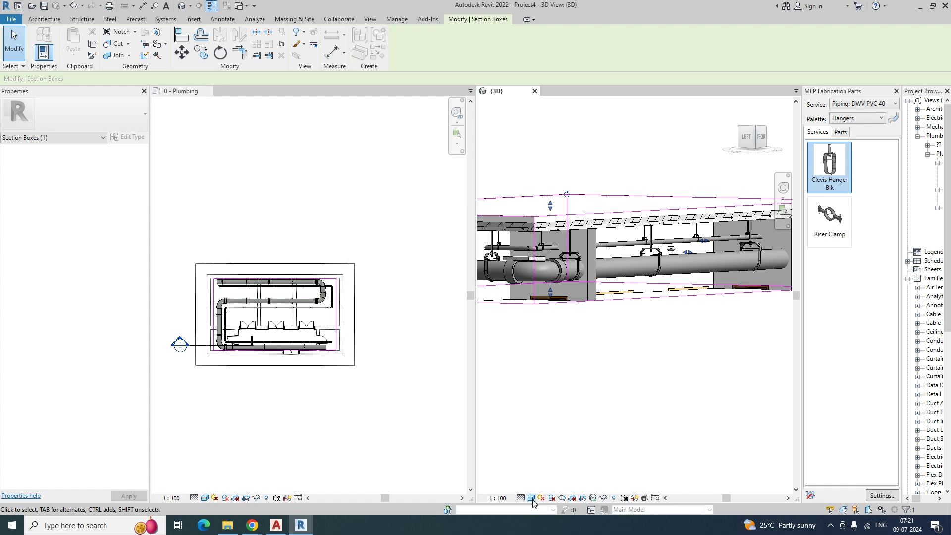
{"action": "left_click", "coordinate": [549, 488]}
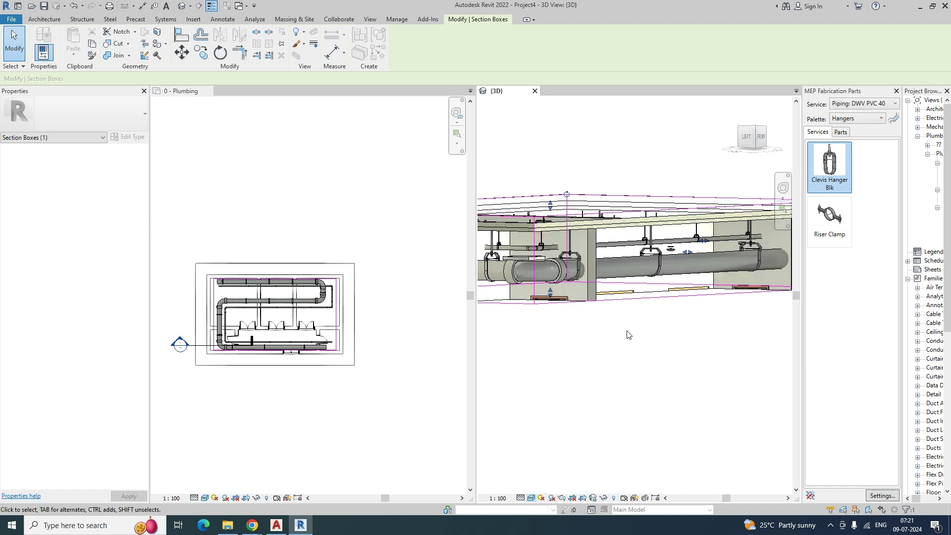
Select all instances of the clevis hanger visible in the 3D view and inspect how they sit on the pipes
{"action": "scroll", "coordinate": [738, 256], "scroll_direction": "up", "scroll_amount": 3}
{"action": "left_click", "coordinate": [735, 263]}
{"action": "right_click", "coordinate": [749, 256]}
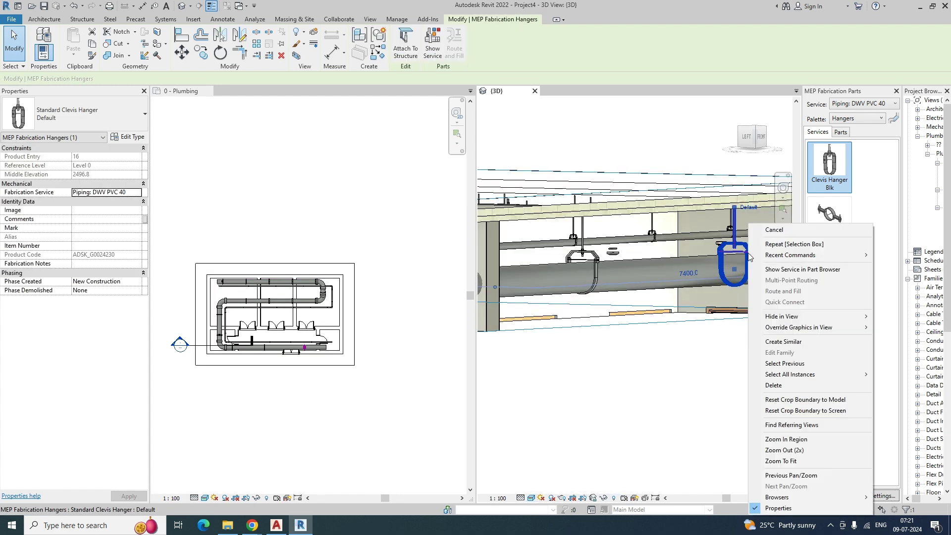
{"action": "left_click", "coordinate": [708, 374]}
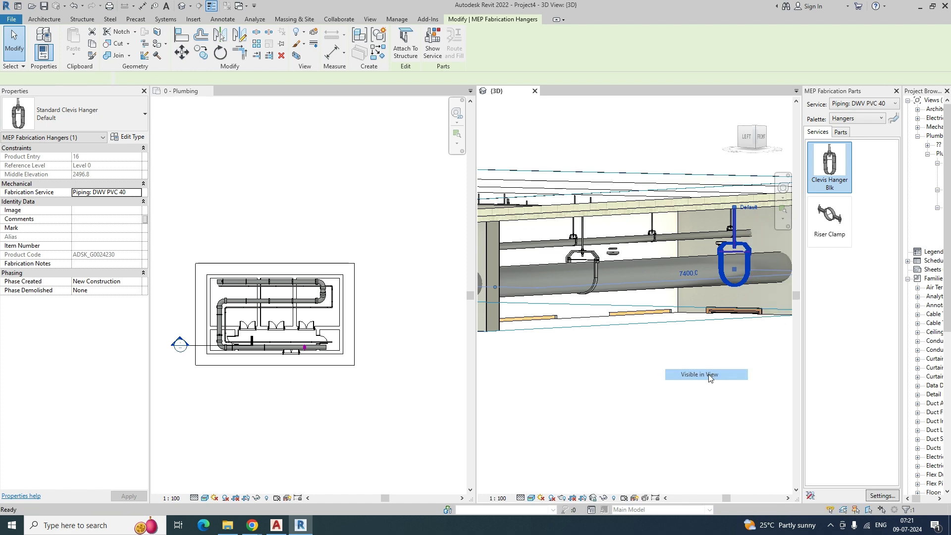
{"action": "middle_click_drag", "start_coordinate": [741, 339], "coordinate": [681, 390], "text": "shift"}
{"action": "scroll", "coordinate": [637, 272], "scroll_direction": "up", "scroll_amount": 3}
{"action": "key", "text": "Escape"}
{"action": "scroll", "coordinate": [631, 262], "scroll_direction": "down", "scroll_amount": 3}
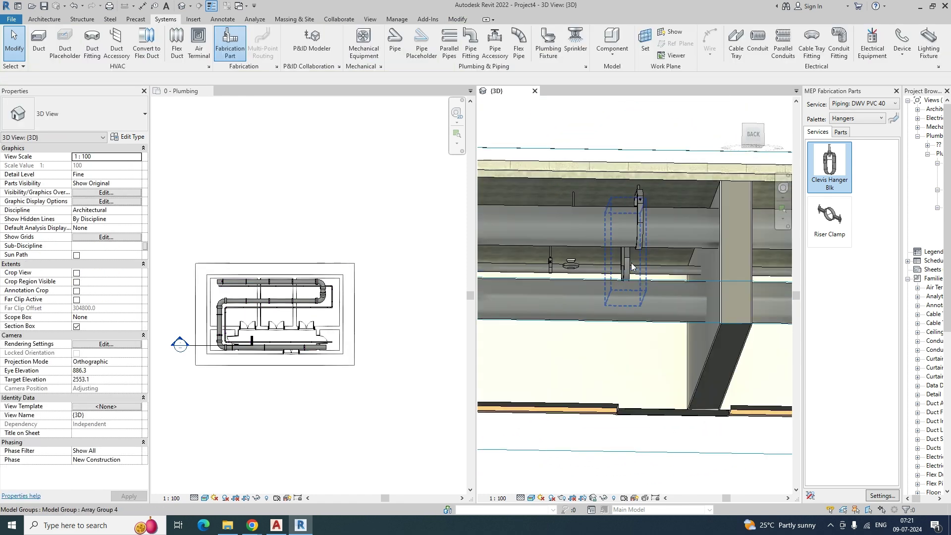
Delete one of the copied hanger groups that sits off the second large run
{"action": "left_click", "coordinate": [628, 277]}
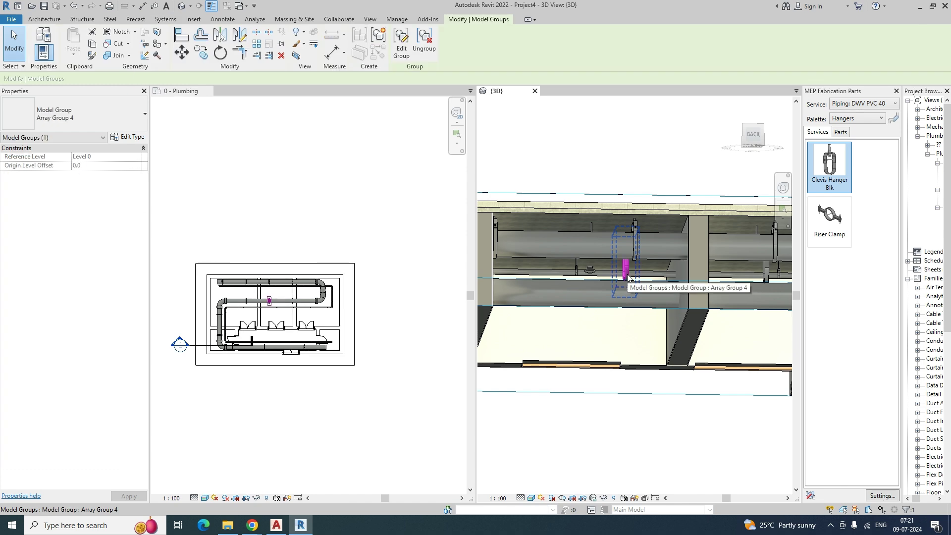
{"action": "key", "text": "Delete"}
{"action": "scroll", "coordinate": [649, 295], "scroll_direction": "down", "scroll_amount": 2}
{"action": "middle_click_drag", "start_coordinate": [484, 292], "coordinate": [615, 299]}
{"action": "scroll", "coordinate": [232, 329], "scroll_direction": "up", "scroll_amount": 5}
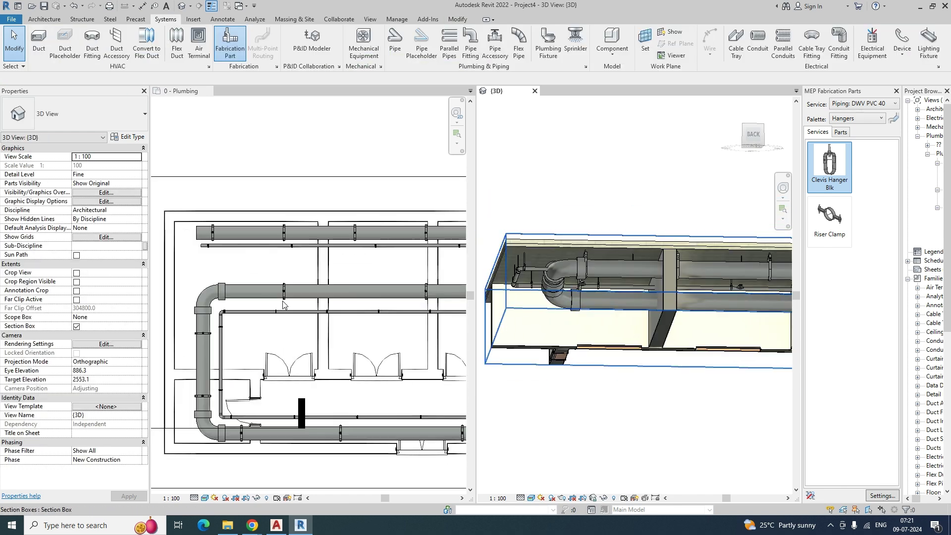
Delete the remaining copied hanger groups along the second large run in the plan, up to the coupling before the elbow
{"action": "scroll", "coordinate": [283, 304], "scroll_direction": "up", "scroll_amount": 2}
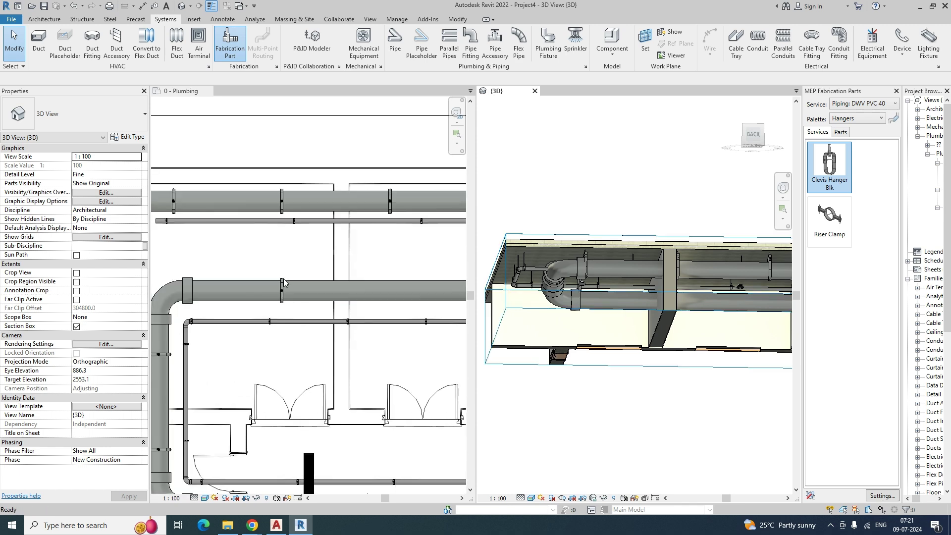
{"action": "left_click", "coordinate": [265, 271]}
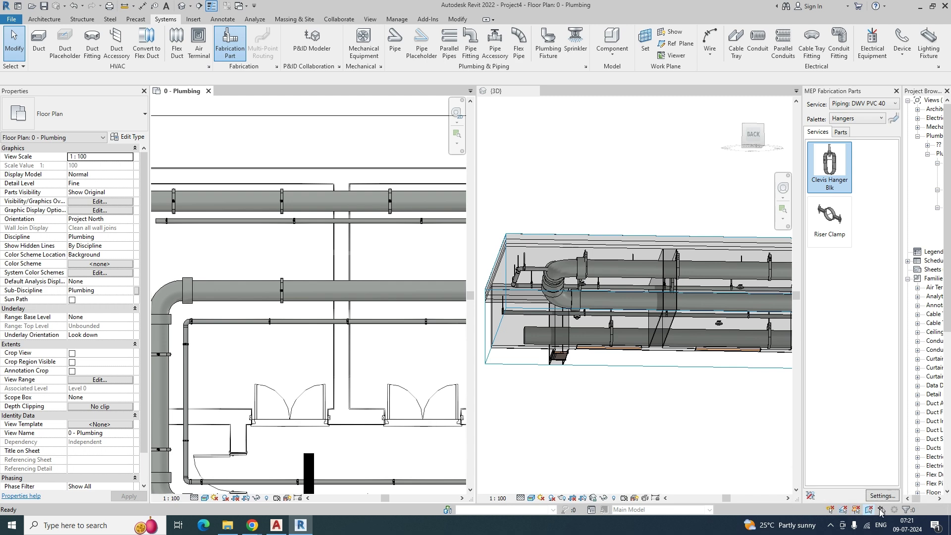
{"action": "left_click_drag", "start_coordinate": [296, 314], "coordinate": [300, 320]}
{"action": "key", "text": "Delete"}
{"action": "scroll", "coordinate": [317, 327], "scroll_direction": "down", "scroll_amount": 2}
{"action": "middle_click_drag", "start_coordinate": [361, 335], "coordinate": [160, 312]}
{"action": "scroll", "coordinate": [218, 273], "scroll_direction": "up", "scroll_amount": 1}
{"action": "scroll", "coordinate": [218, 276], "scroll_direction": "up", "scroll_amount": 1}
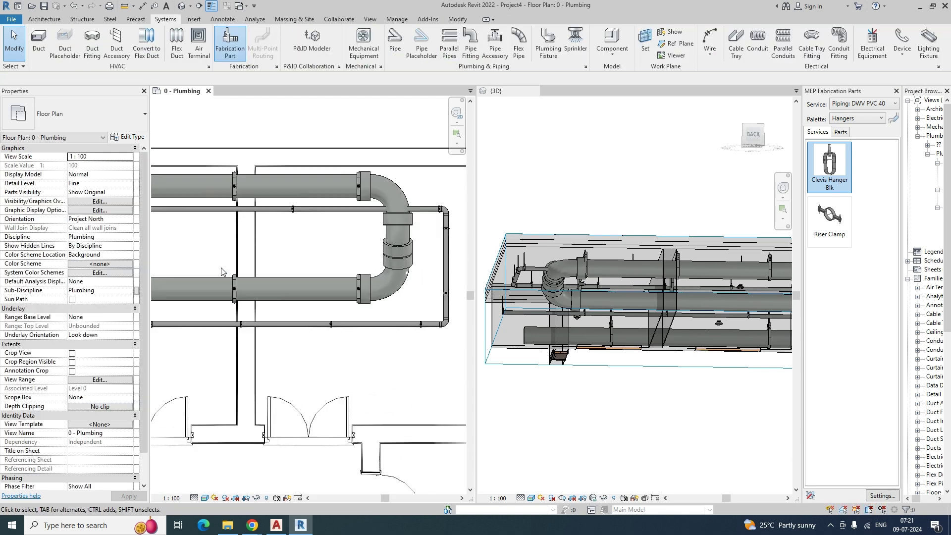
{"action": "left_click", "coordinate": [358, 277]}
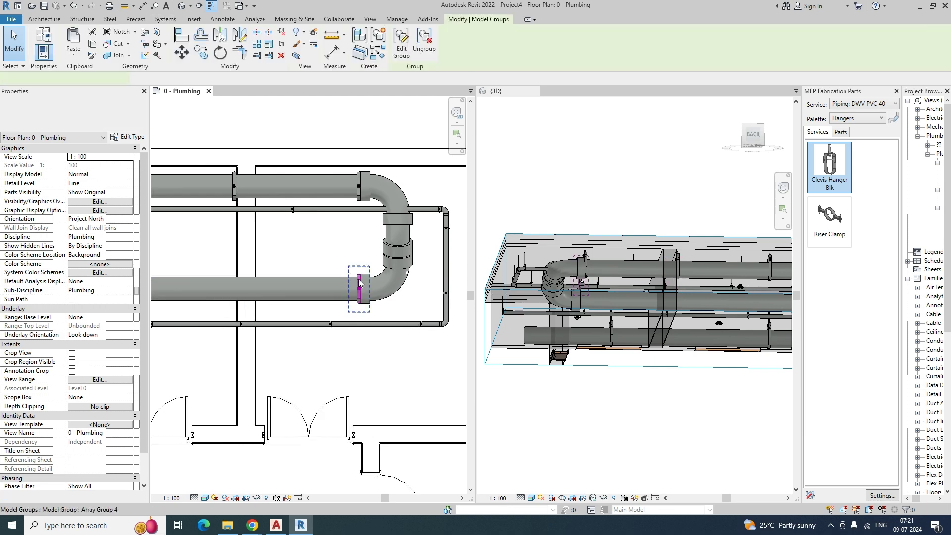
{"action": "key", "text": "Delete"}
Place a new clevis hanger on the second large run, just after the coupling at its starting elbow
{"action": "scroll", "coordinate": [411, 309], "scroll_direction": "down", "scroll_amount": 2}
{"action": "middle_click_drag", "start_coordinate": [289, 343], "coordinate": [427, 331]}
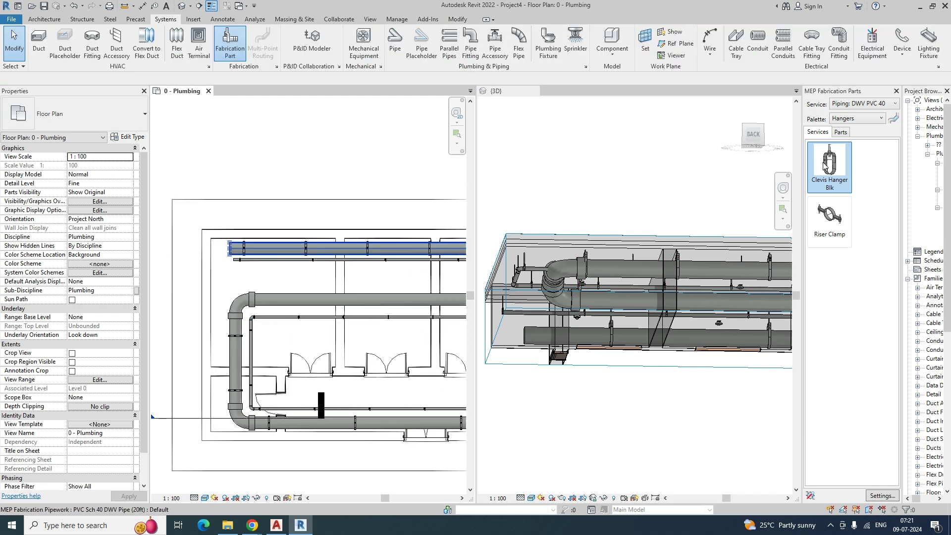
{"action": "left_click", "coordinate": [824, 165]}
{"action": "scroll", "coordinate": [267, 297], "scroll_direction": "up", "scroll_amount": 5}
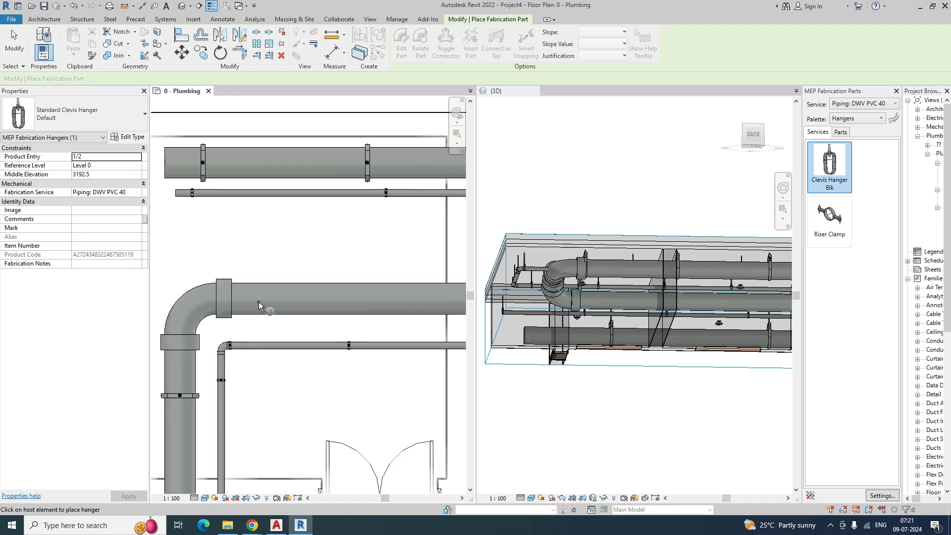
{"action": "scroll", "coordinate": [226, 299], "scroll_direction": "down", "scroll_amount": 5}
{"action": "scroll", "coordinate": [239, 301], "scroll_direction": "up", "scroll_amount": 4}
{"action": "key", "text": "Escape"}
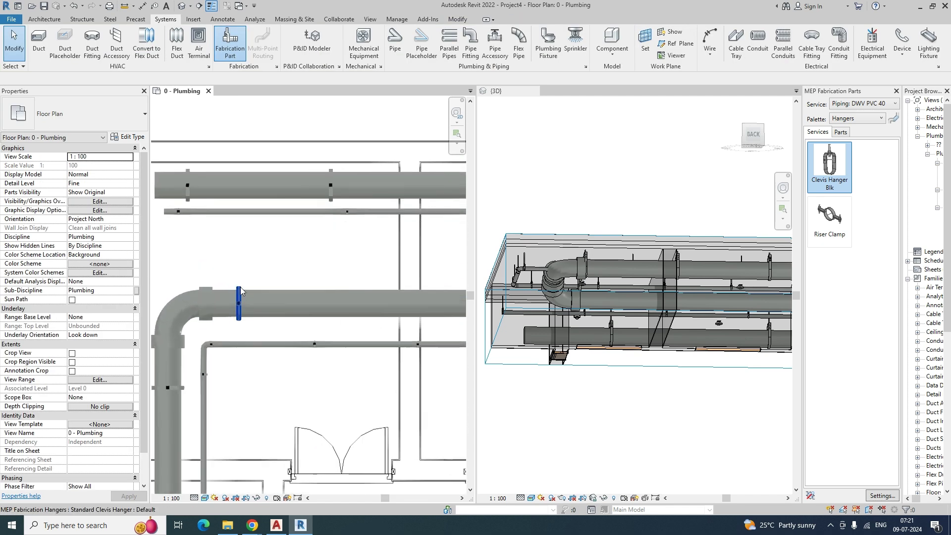
Array the new hanger along the second large run, with the last member at the coupling before the far elbow
{"action": "left_click", "coordinate": [238, 300]}
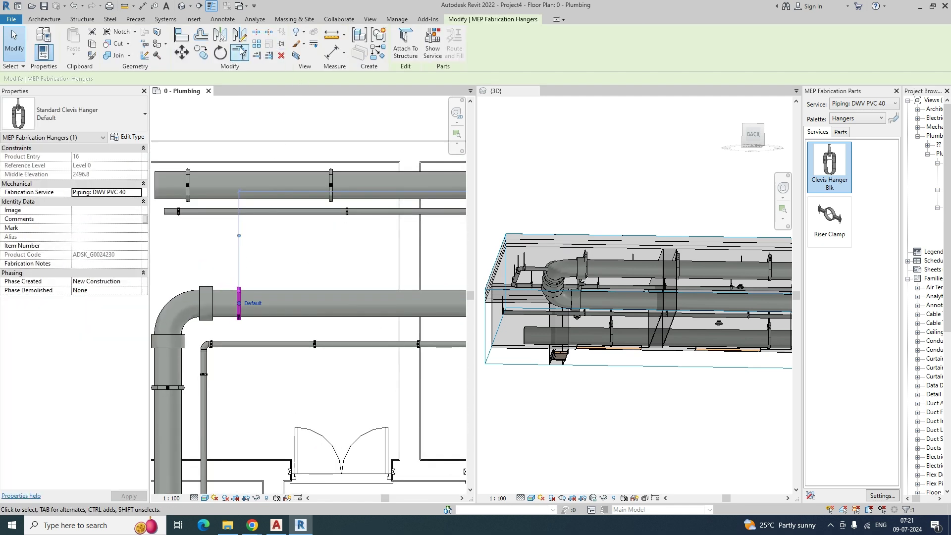
{"action": "key", "text": "a"}
{"action": "key", "text": "r"}
{"action": "scroll", "coordinate": [243, 305], "scroll_direction": "up", "scroll_amount": 3}
{"action": "left_click", "coordinate": [245, 311]}
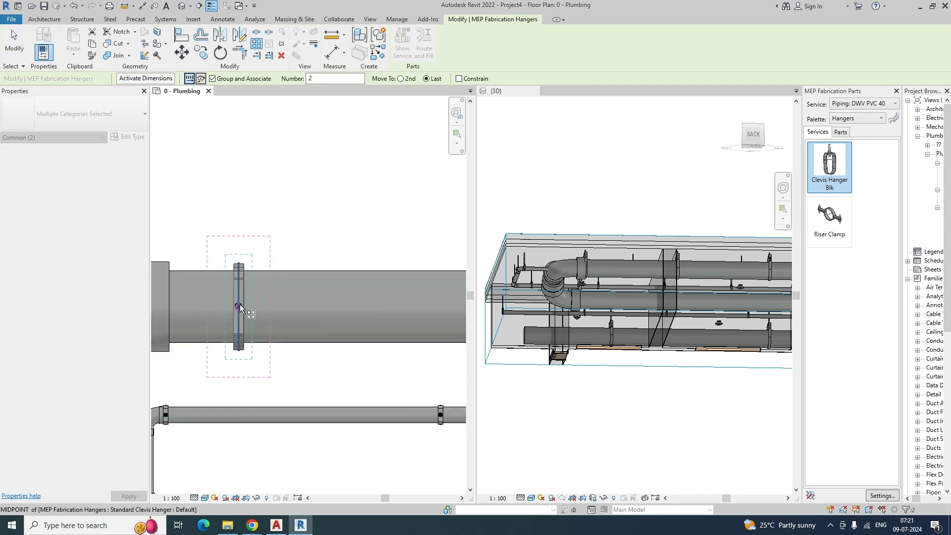
{"action": "scroll", "coordinate": [199, 312], "scroll_direction": "down", "scroll_amount": 4}
{"action": "scroll", "coordinate": [262, 308], "scroll_direction": "up", "scroll_amount": 4}
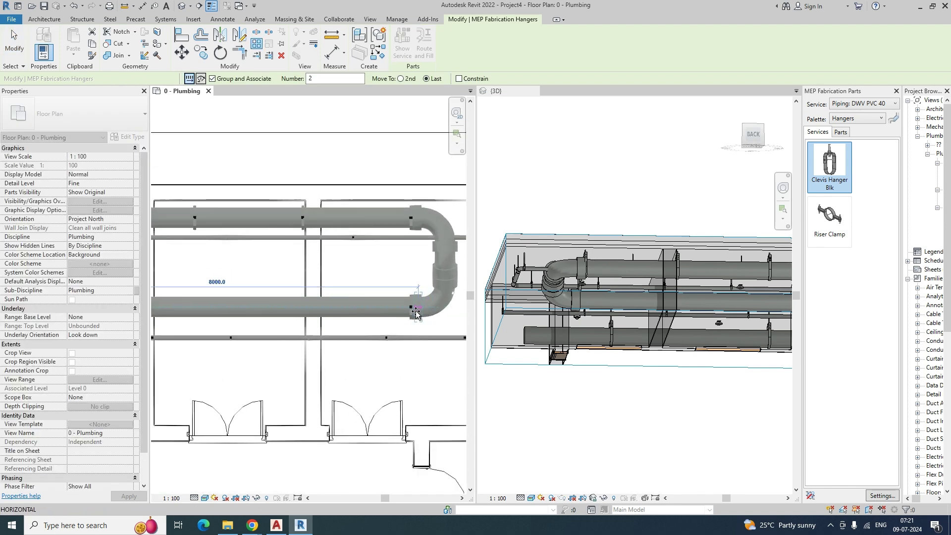
{"action": "left_click", "coordinate": [411, 314]}
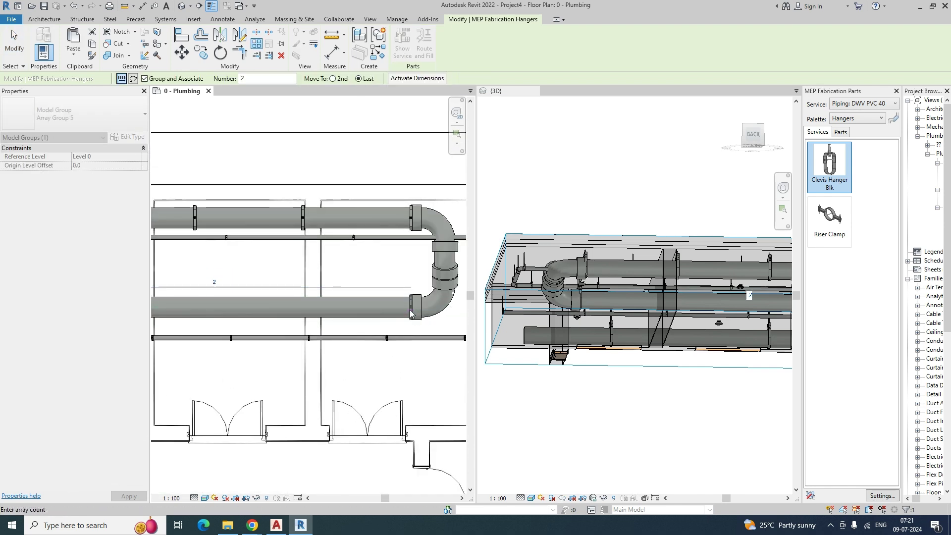
Set the second large run's hanger array count to 5 and inspect the hangers around the elbow in 3D
{"action": "left_click", "coordinate": [215, 284]}
{"action": "scroll", "coordinate": [216, 286], "scroll_direction": "up", "scroll_amount": 2}
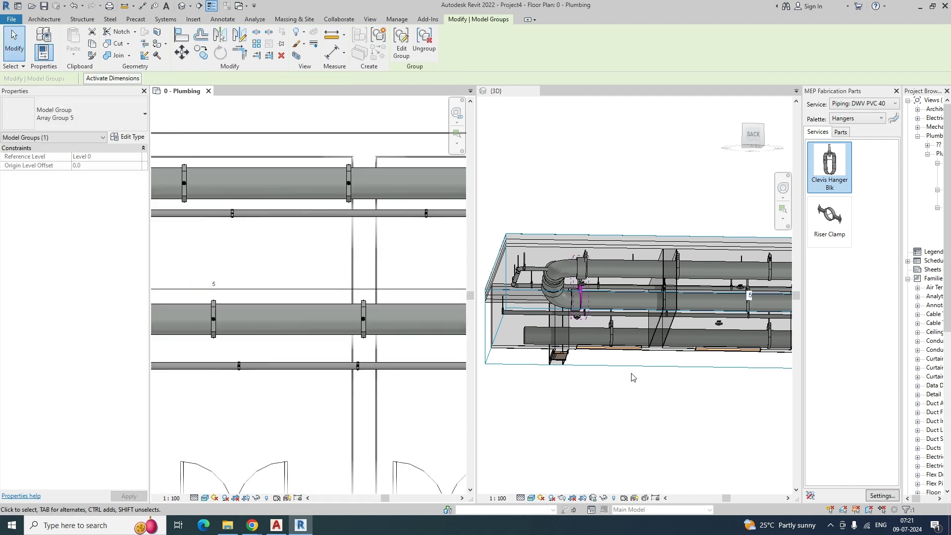
{"action": "middle_click_drag", "start_coordinate": [604, 357], "coordinate": [603, 318], "text": "shift"}
{"action": "key", "text": "Escape"}
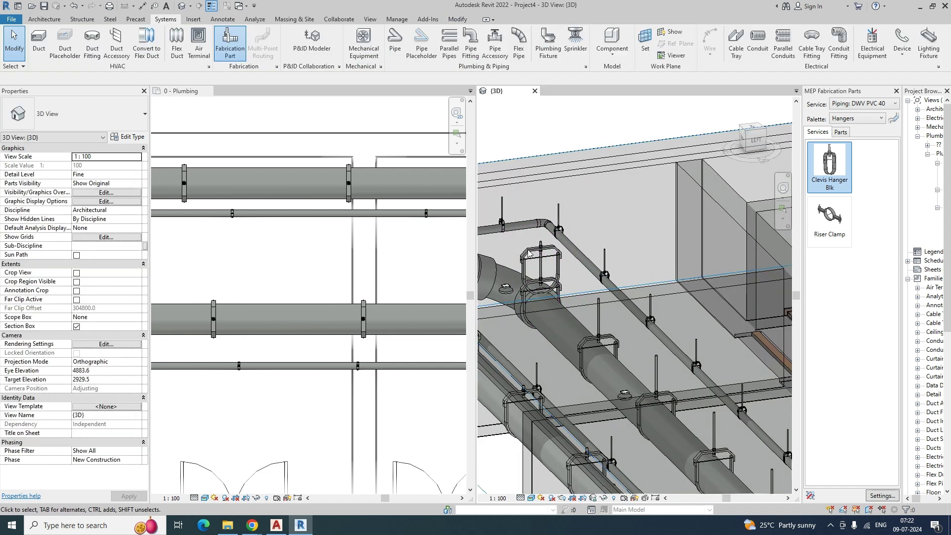
{"action": "mouse_move", "coordinate": [561, 268]}
{"action": "middle_mouse_down", "text": "shift"}
{"action": "mouse_move", "coordinate": [559, 283]}
{"action": "mouse_move", "coordinate": [551, 252]}
{"action": "middle_mouse_up", "text": "shift"}
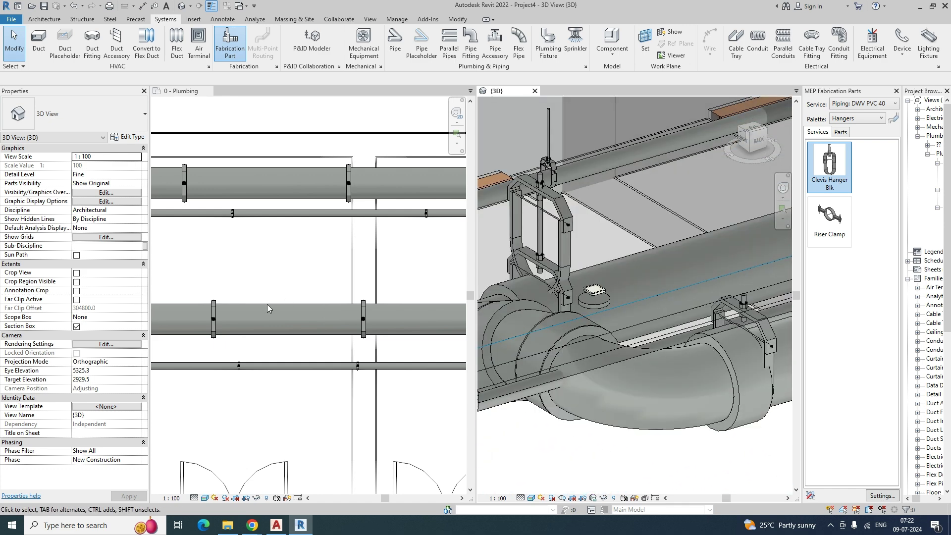
Examine the arrayed hanger groups along the second large run in the floor plan
{"action": "left_click", "coordinate": [249, 272]}
{"action": "left_click_drag", "start_coordinate": [417, 374], "coordinate": [418, 373]}
{"action": "scroll", "coordinate": [416, 369], "scroll_direction": "down", "scroll_amount": 4}
{"action": "key", "text": "Escape"}
{"action": "scroll", "coordinate": [237, 341], "scroll_direction": "up", "scroll_amount": 2}
{"action": "left_click_drag", "start_coordinate": [261, 395], "coordinate": [261, 395]}
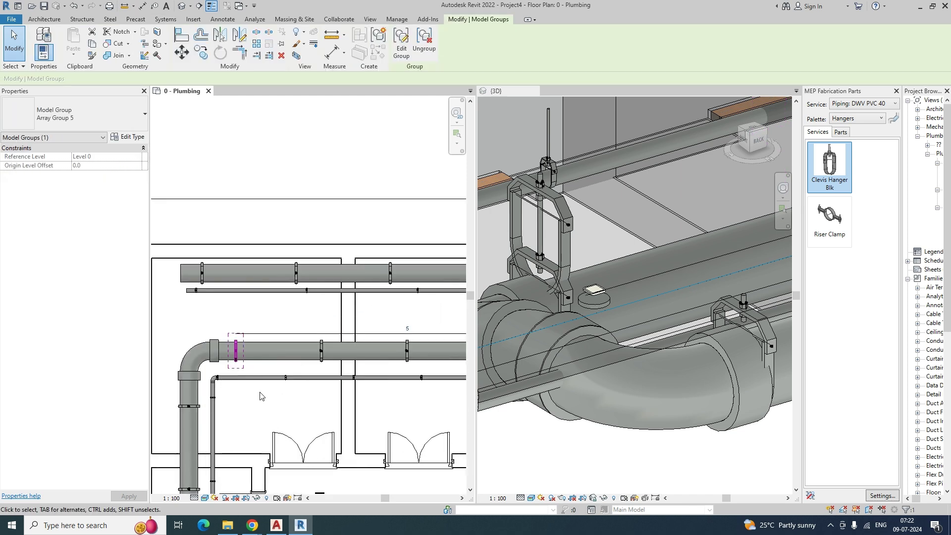
{"action": "scroll", "coordinate": [316, 369], "scroll_direction": "down", "scroll_amount": 3}
{"action": "key", "text": "Escape"}
{"action": "scroll", "coordinate": [588, 368], "scroll_direction": "down", "scroll_amount": 3}
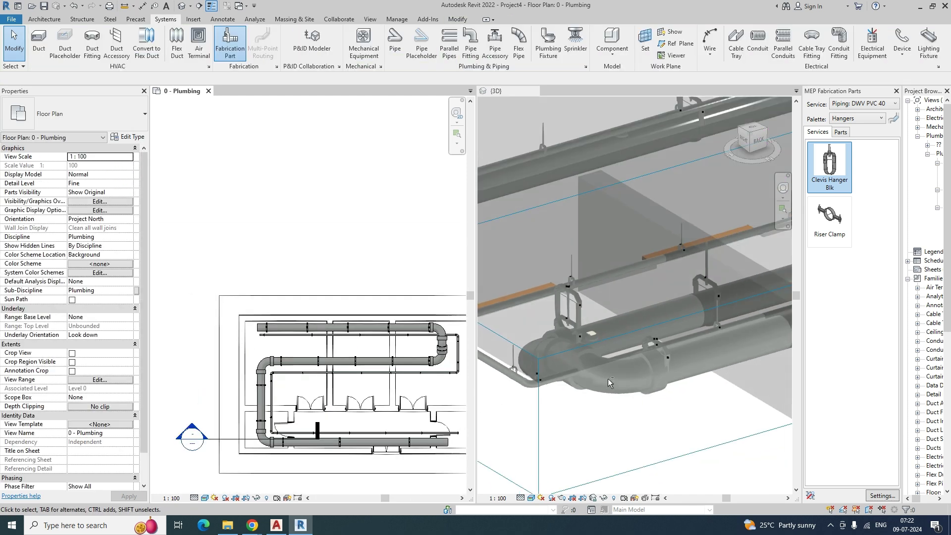
Delete the leftover hanger group sitting above the second large run at the coupling beside the elbow
{"action": "middle_click", "coordinate": [608, 378], "text": "shift"}
{"action": "scroll", "coordinate": [684, 353], "scroll_direction": "up", "scroll_amount": 6}
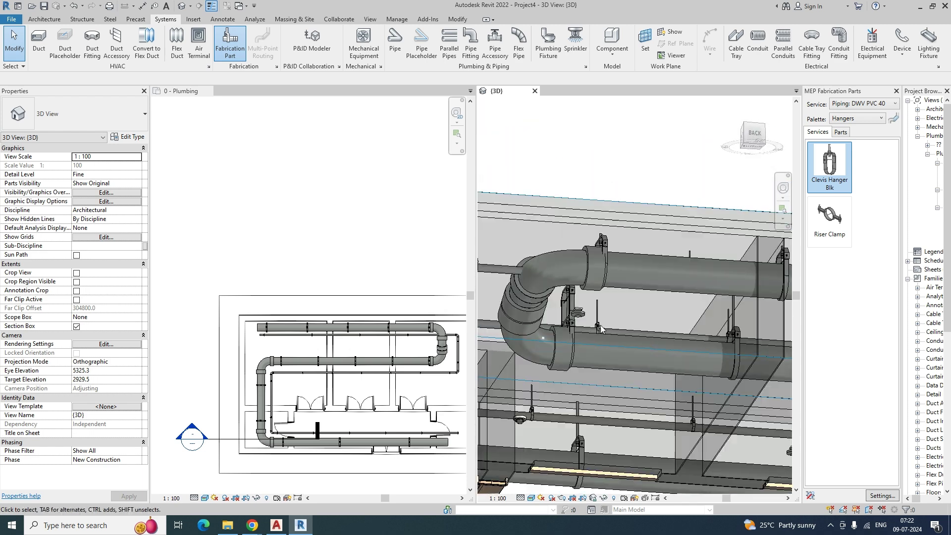
{"action": "scroll", "coordinate": [576, 329], "scroll_direction": "up", "scroll_amount": 2}
{"action": "left_click", "coordinate": [581, 338]}
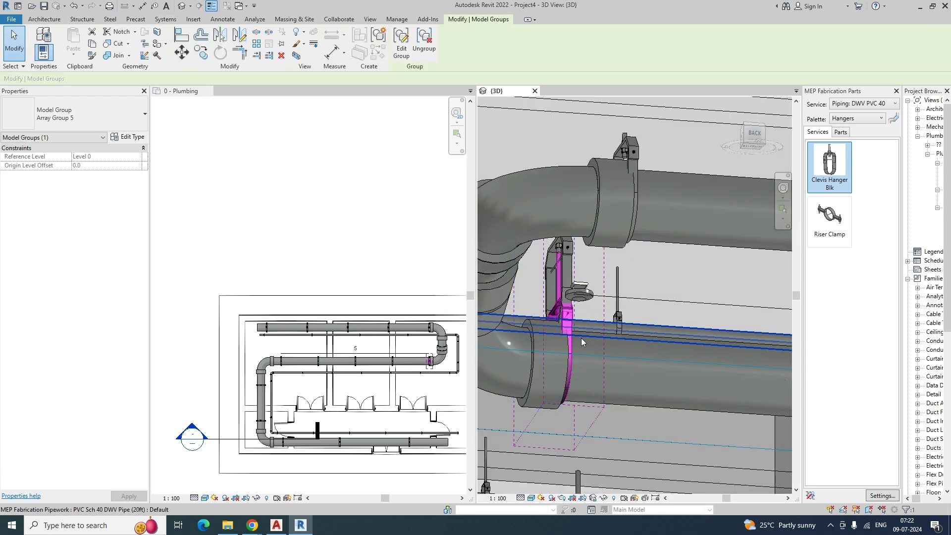
{"action": "left_click", "coordinate": [565, 280]}
{"action": "key", "text": "Escape"}
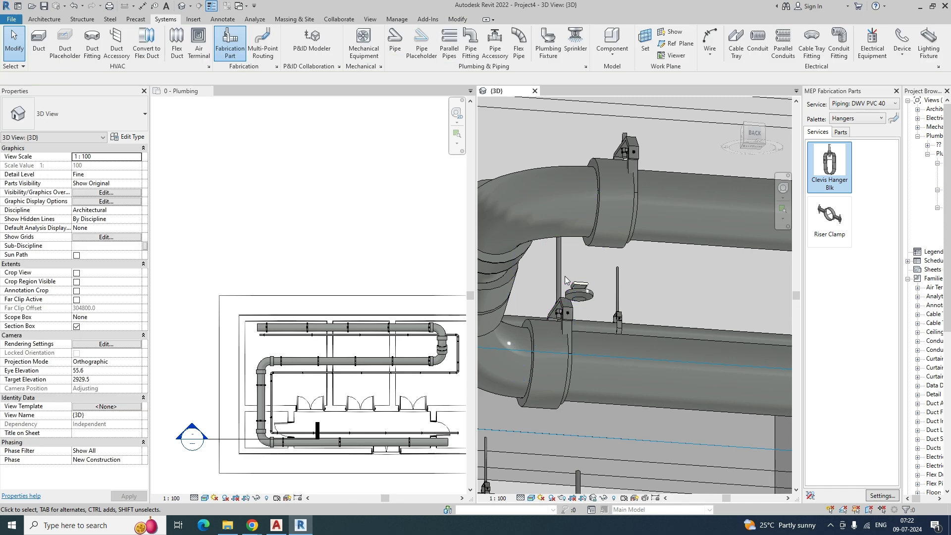
Return from tiled windows to a tabbed layout with the 3D view filling the drawing area and the whole building in sight
{"action": "middle_click_drag", "start_coordinate": [585, 424], "coordinate": [647, 352], "text": "shift"}
{"action": "key", "text": "w"}
{"action": "key", "text": "t"}
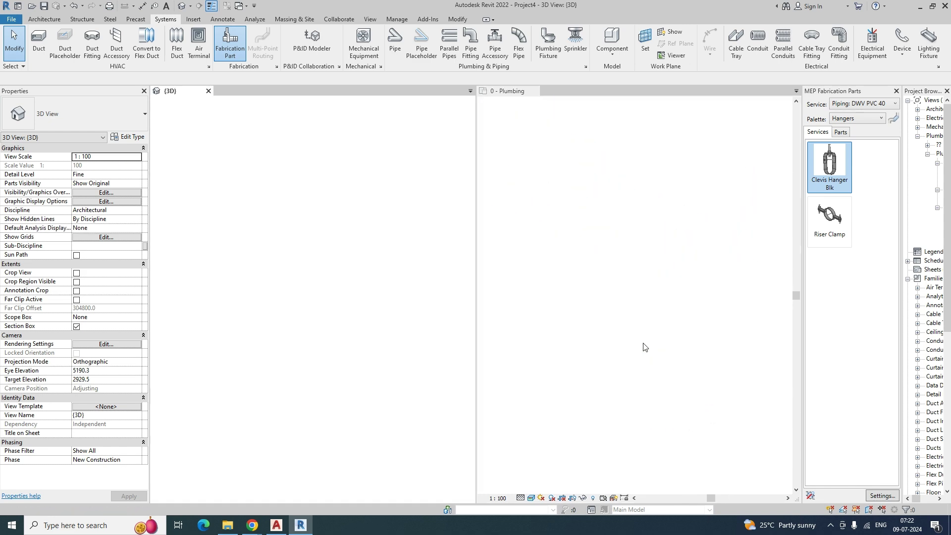
{"action": "key", "text": "t"}
{"action": "key", "text": "w"}
{"action": "middle_click_drag", "start_coordinate": [528, 361], "coordinate": [601, 378], "text": "shift"}
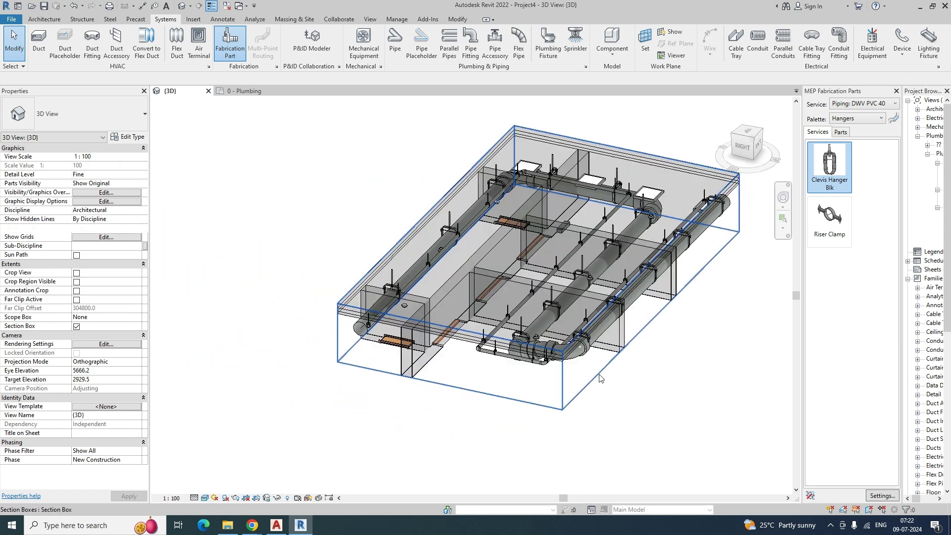
Delete the entire connected 76 mm fabrication pipe network that runs alongside the large pipe below the ceiling
{"action": "left_click", "coordinate": [599, 375]}
{"action": "middle_click_drag", "start_coordinate": [541, 306], "coordinate": [426, 414], "text": "shift"}
{"action": "scroll", "coordinate": [516, 396], "scroll_direction": "down", "scroll_amount": 2}
{"action": "middle_click_drag", "start_coordinate": [531, 390], "coordinate": [700, 351], "text": "shift"}
{"action": "scroll", "coordinate": [565, 265], "scroll_direction": "up", "scroll_amount": 5}
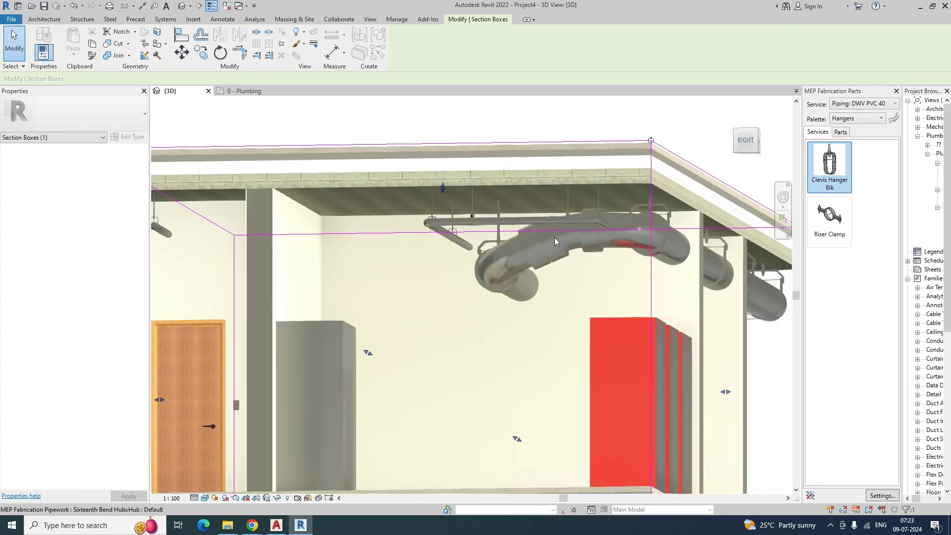
{"action": "left_click", "coordinate": [512, 226]}
{"action": "key", "text": "Escape"}
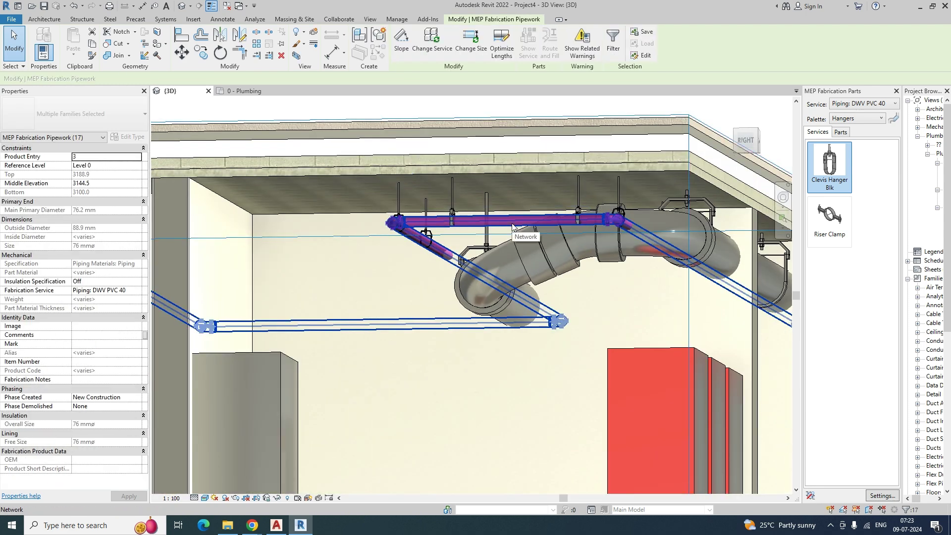
Delete all instances of the small hanger group Array Group 2 left hanging without a pipe
{"action": "mouse_move", "coordinate": [505, 337]}
{"action": "middle_mouse_down", "text": "shift"}
{"action": "mouse_move", "coordinate": [529, 344]}
{"action": "mouse_move", "coordinate": [518, 343]}
{"action": "middle_mouse_up", "text": "shift"}
{"action": "right_click", "coordinate": [463, 255]}
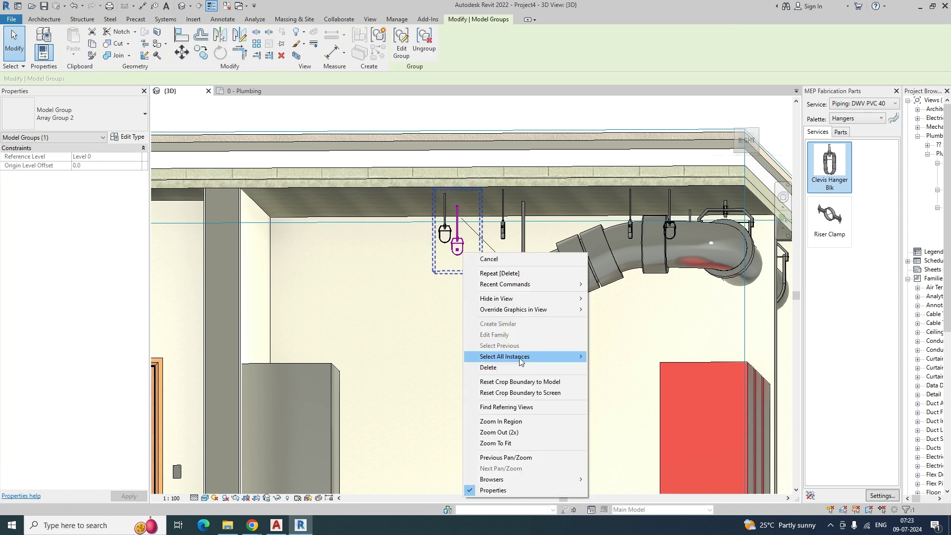
{"action": "key", "text": "Delete"}
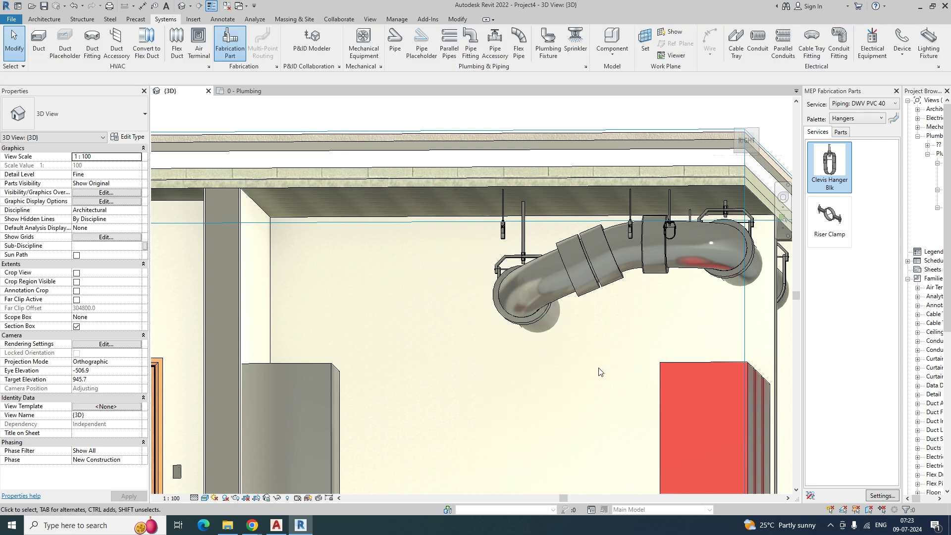
Delete all Array Group 1 hanger instances in the entire project and inspect the remaining hangers along the large runs
{"action": "middle_click_drag", "start_coordinate": [649, 377], "coordinate": [616, 328], "text": "shift"}
{"action": "middle_click_drag", "start_coordinate": [608, 295], "coordinate": [598, 274], "text": "shift"}
{"action": "left_click", "coordinate": [599, 274]}
{"action": "right_click", "coordinate": [599, 274]}
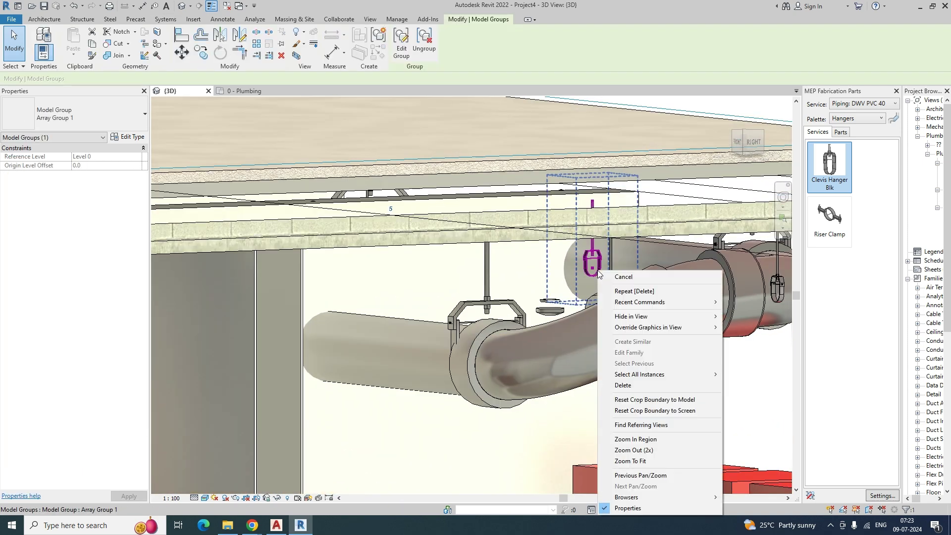
{"action": "left_click", "coordinate": [757, 386]}
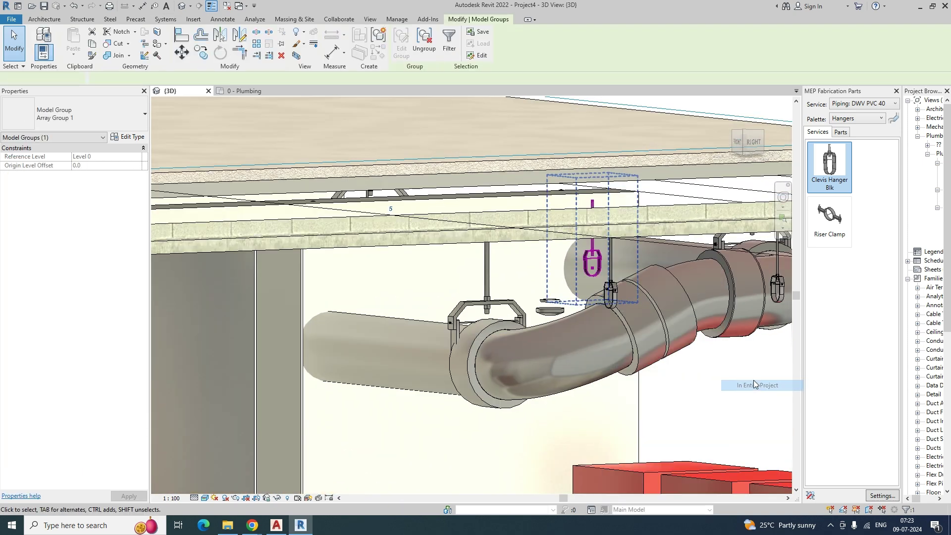
{"action": "middle_click_drag", "start_coordinate": [701, 400], "coordinate": [491, 409], "text": "shift"}
{"action": "middle_click_drag", "start_coordinate": [643, 412], "coordinate": [463, 373]}
{"action": "middle_click_drag", "start_coordinate": [651, 379], "coordinate": [560, 410]}
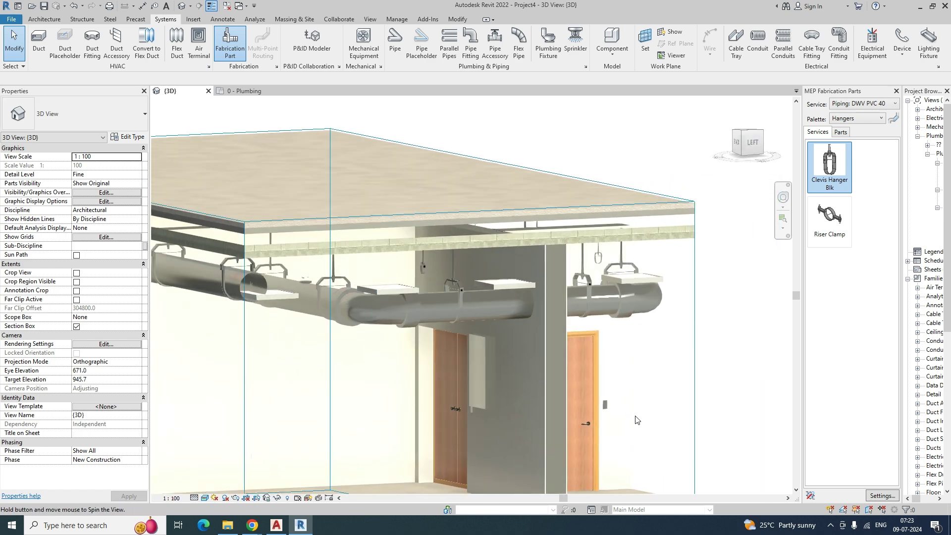
{"action": "middle_click_drag", "start_coordinate": [642, 424], "coordinate": [685, 375]}
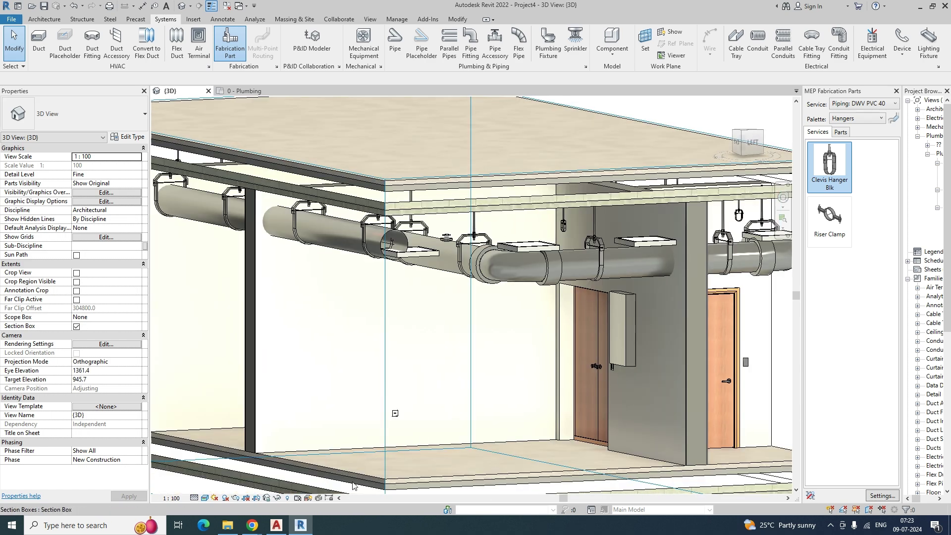